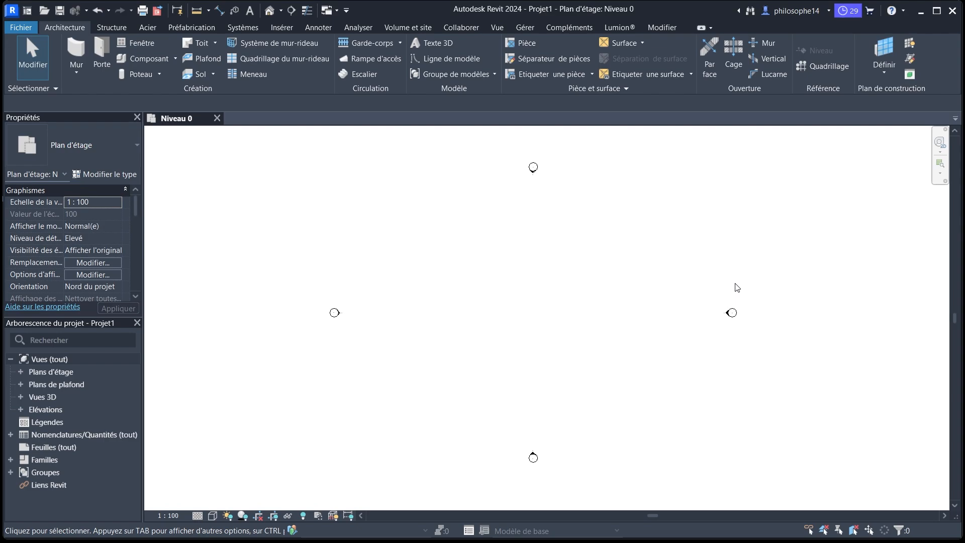
{"action": "left_click", "coordinate": [30, 32]}
{"action": "left_click", "coordinate": [45, 76]}
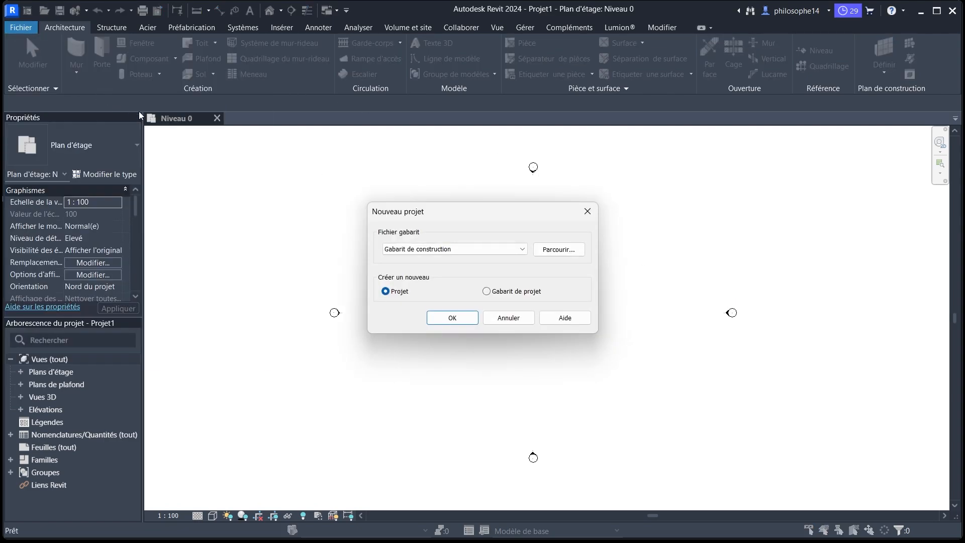
{"action": "left_click", "coordinate": [22, 28]}
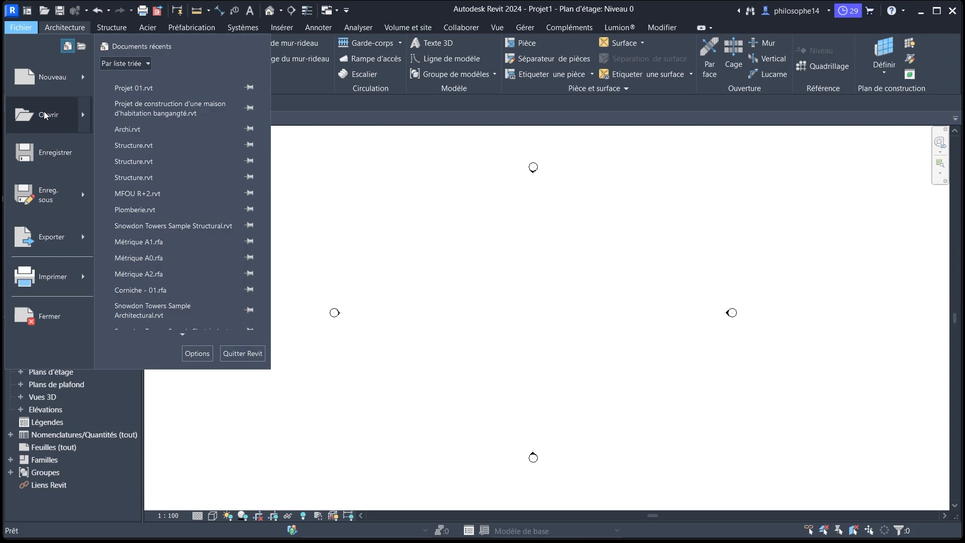
{"action": "left_click", "coordinate": [48, 76]}
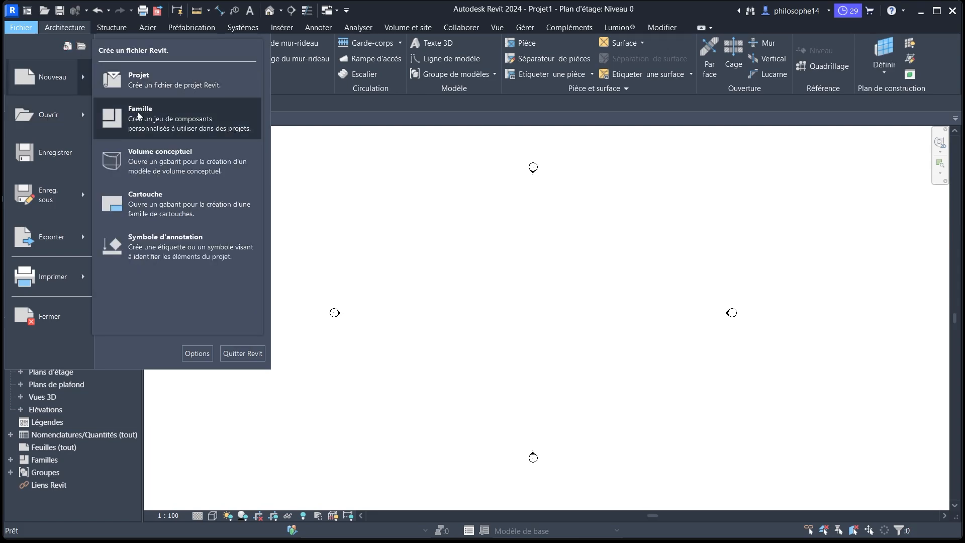
{"action": "left_click", "coordinate": [140, 115]}
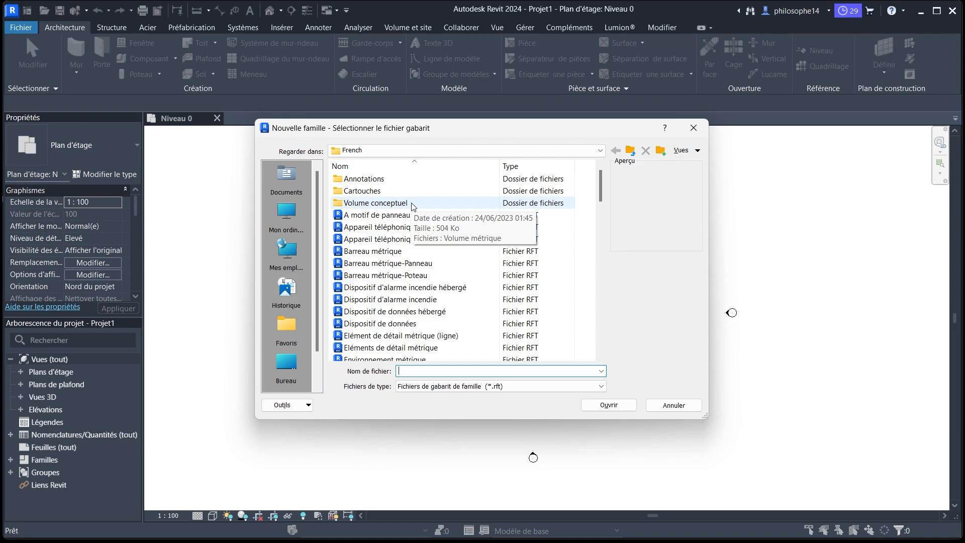
{"action": "key", "text": "Escape"}
Go to the home screen and start a new family to bring up the template file selection
{"action": "left_click", "coordinate": [27, 10]}
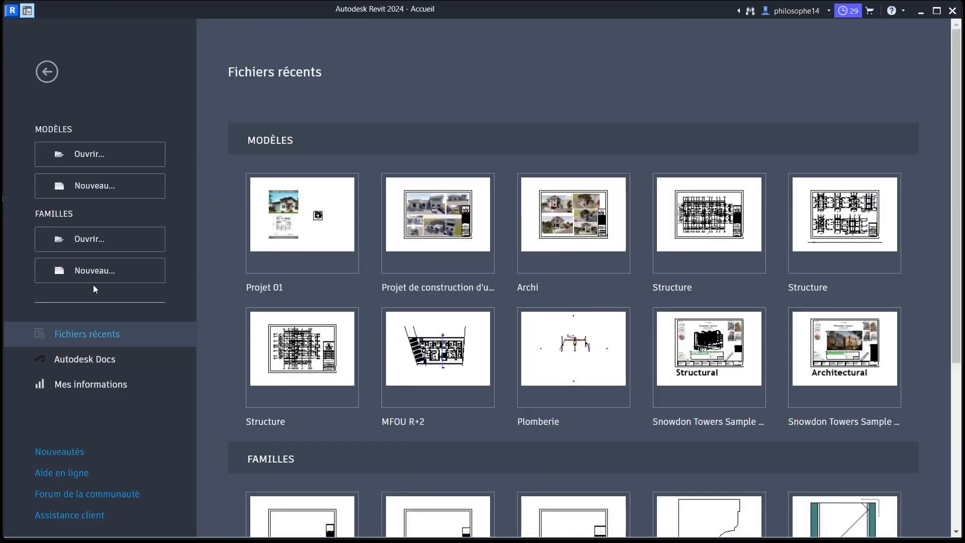
{"action": "left_click_drag", "start_coordinate": [31, 213], "coordinate": [75, 221]}
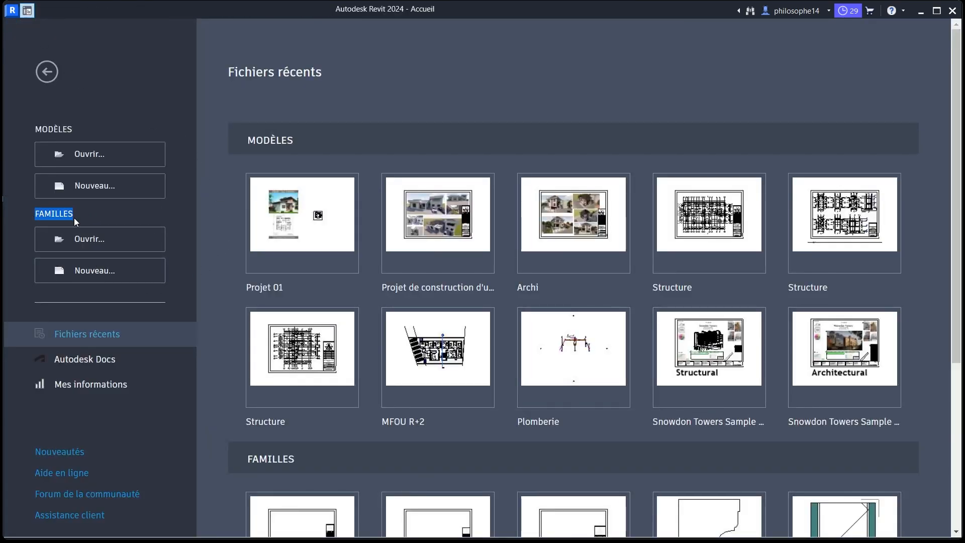
{"action": "left_click", "coordinate": [93, 269]}
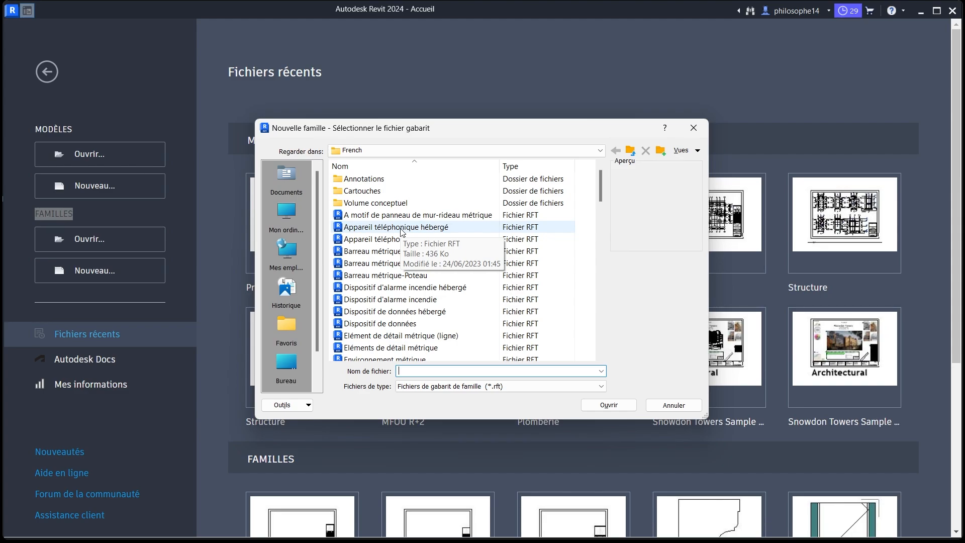
Preview the Poteau métrique, Poteau porteur métrique and Profil métrique variants among the family templates
{"action": "scroll", "coordinate": [380, 229], "scroll_direction": "down", "scroll_amount": 10}
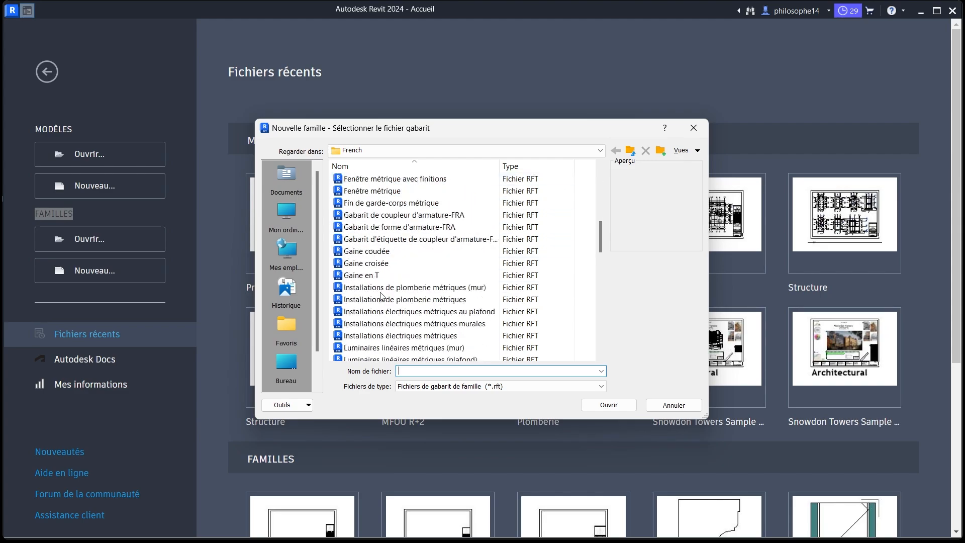
{"action": "scroll", "coordinate": [381, 297], "scroll_direction": "down", "scroll_amount": 10}
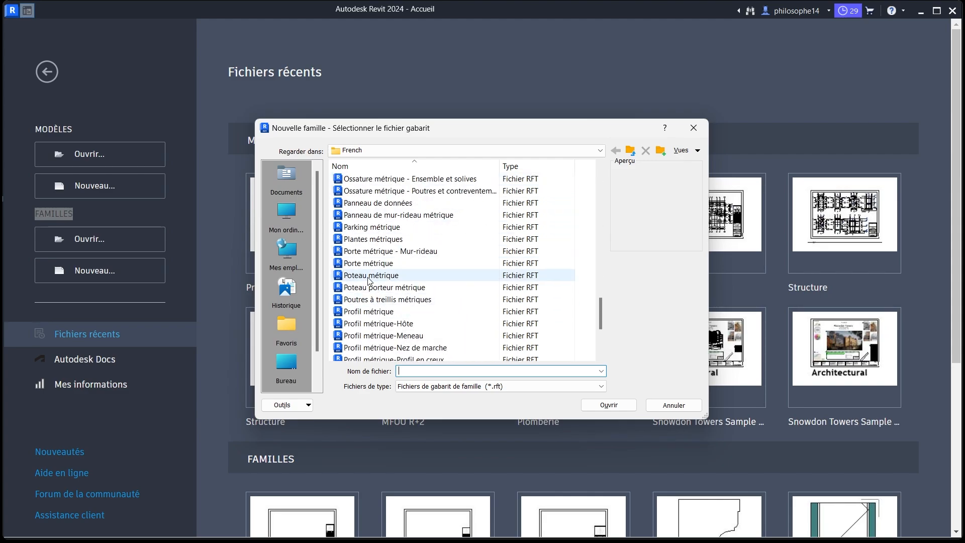
{"action": "left_click", "coordinate": [370, 279]}
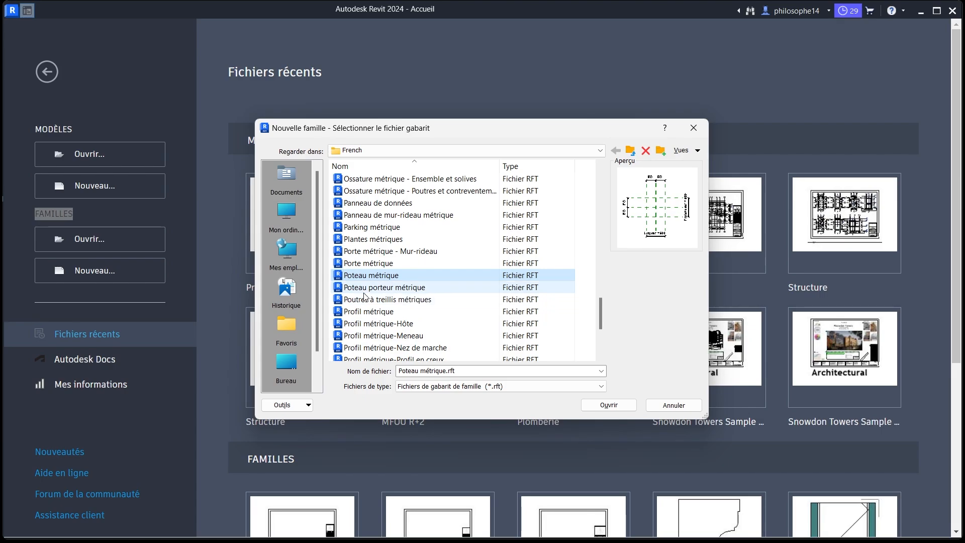
{"action": "left_click", "coordinate": [365, 289]}
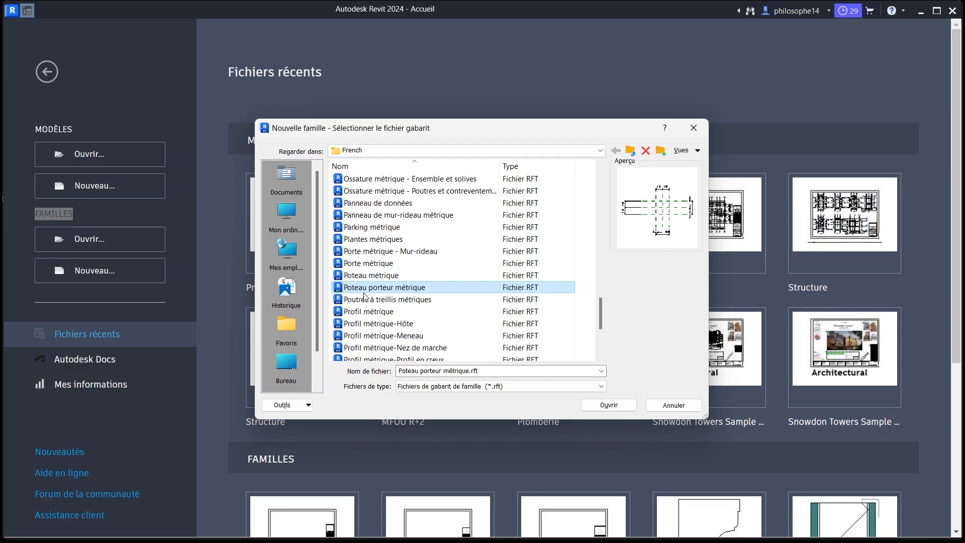
{"action": "scroll", "coordinate": [366, 294], "scroll_direction": "down", "scroll_amount": 1}
{"action": "left_click", "coordinate": [371, 288]}
{"action": "left_click", "coordinate": [375, 300]}
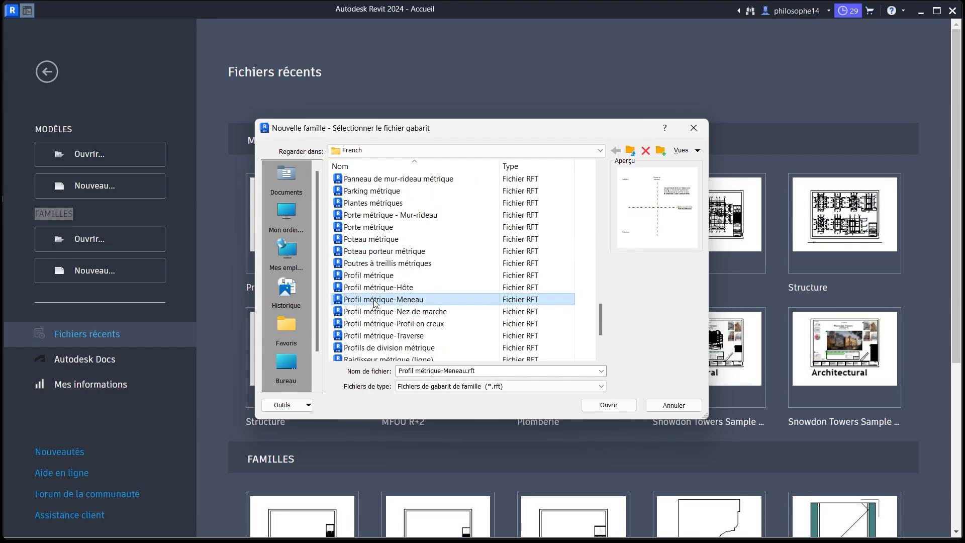
{"action": "left_click", "coordinate": [377, 313]}
{"action": "left_click", "coordinate": [380, 325]}
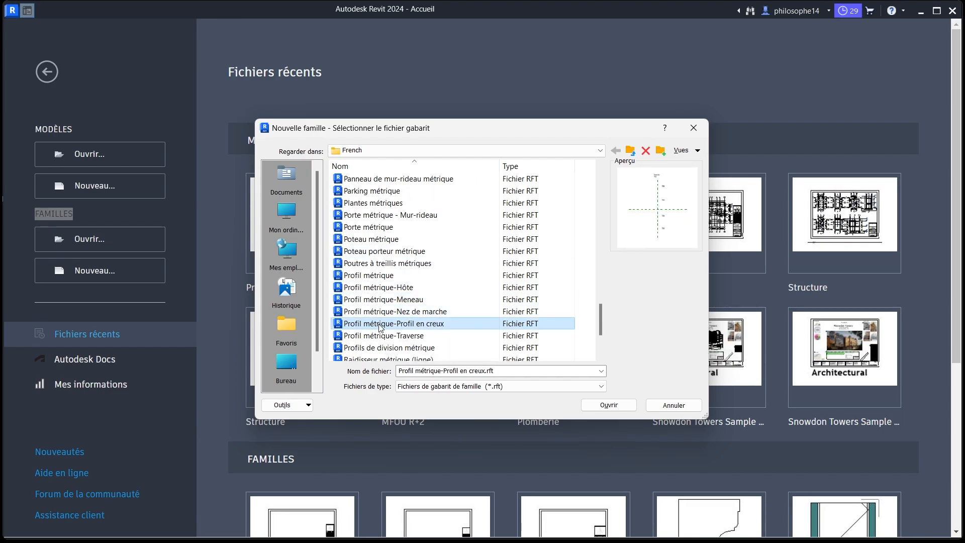
{"action": "left_click", "coordinate": [372, 336]}
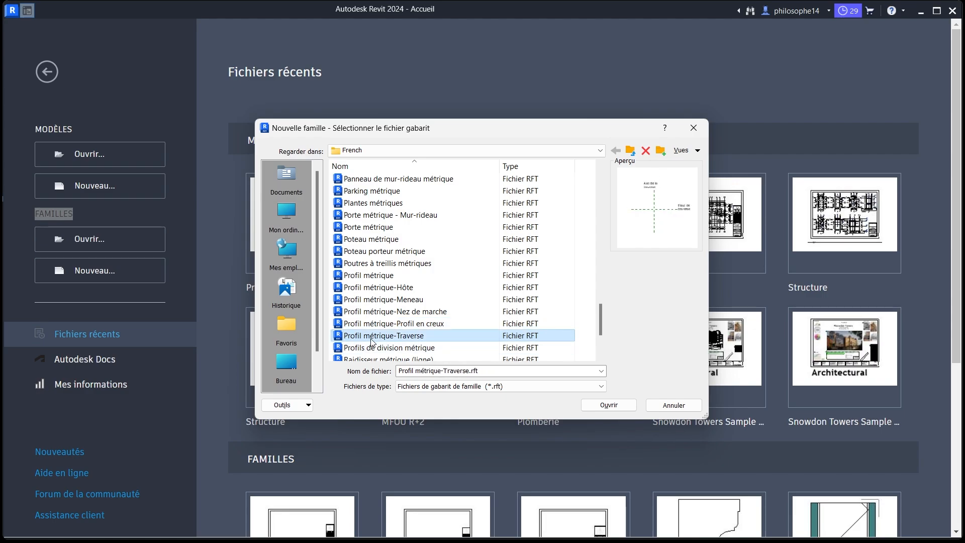
Browse the family templates and preview the Modèle générique métrique variants for face, ligne and motif
{"action": "scroll", "coordinate": [388, 319], "scroll_direction": "up", "scroll_amount": 15}
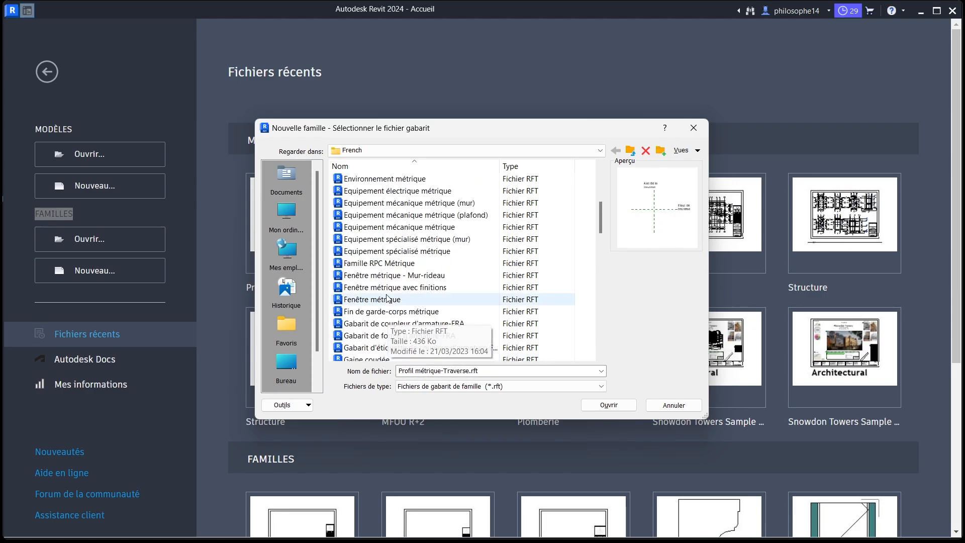
{"action": "scroll", "coordinate": [388, 282], "scroll_direction": "up", "scroll_amount": 2}
{"action": "scroll", "coordinate": [389, 274], "scroll_direction": "down", "scroll_amount": 4}
{"action": "scroll", "coordinate": [389, 266], "scroll_direction": "up", "scroll_amount": 2}
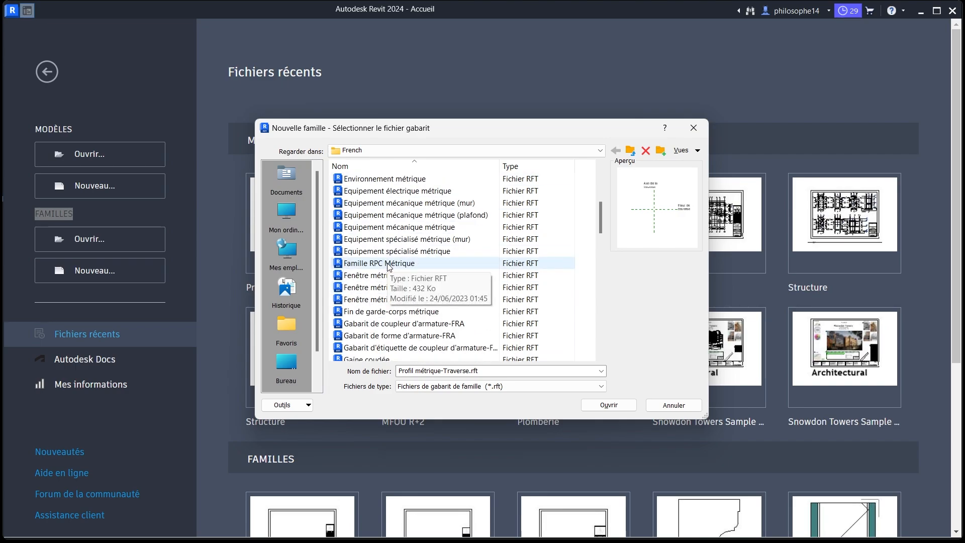
{"action": "scroll", "coordinate": [388, 267], "scroll_direction": "down", "scroll_amount": 4}
{"action": "scroll", "coordinate": [388, 267], "scroll_direction": "down", "scroll_amount": 2}
{"action": "scroll", "coordinate": [388, 267], "scroll_direction": "up", "scroll_amount": 11}
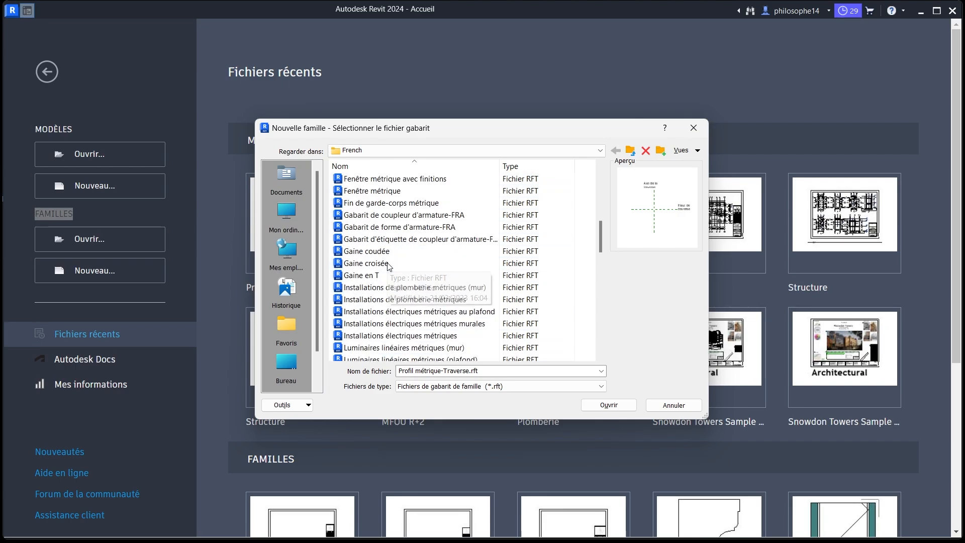
{"action": "scroll", "coordinate": [388, 267], "scroll_direction": "down", "scroll_amount": 9}
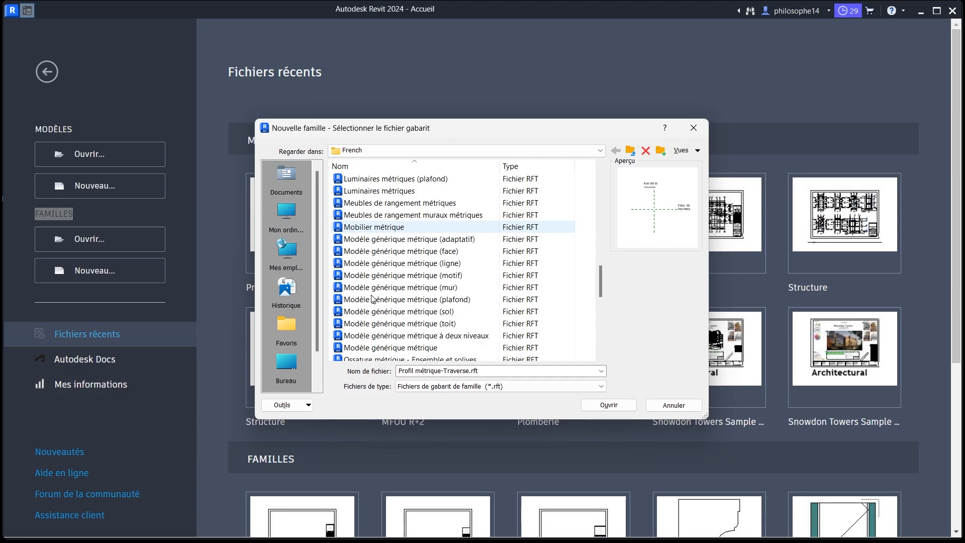
{"action": "left_click", "coordinate": [400, 251]}
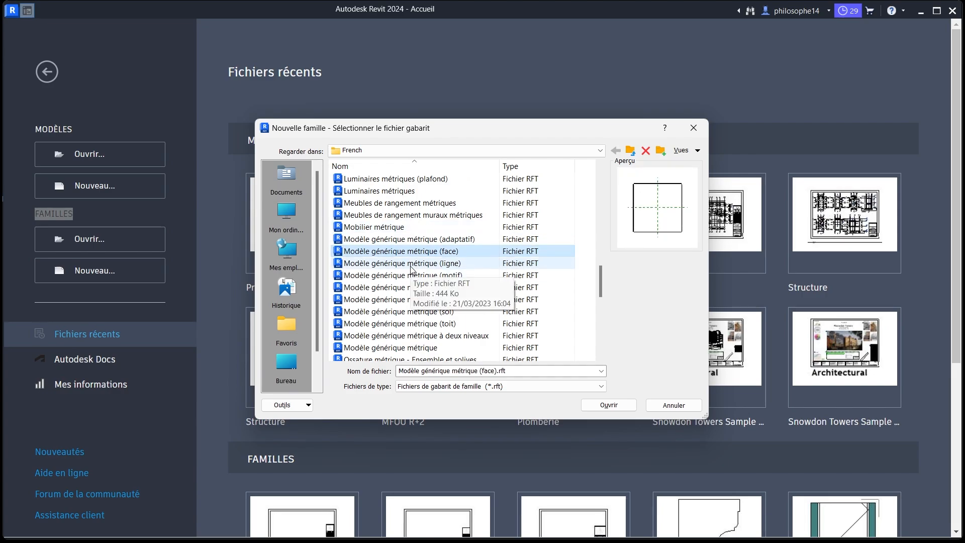
{"action": "left_click", "coordinate": [408, 263]}
{"action": "left_click", "coordinate": [409, 275]}
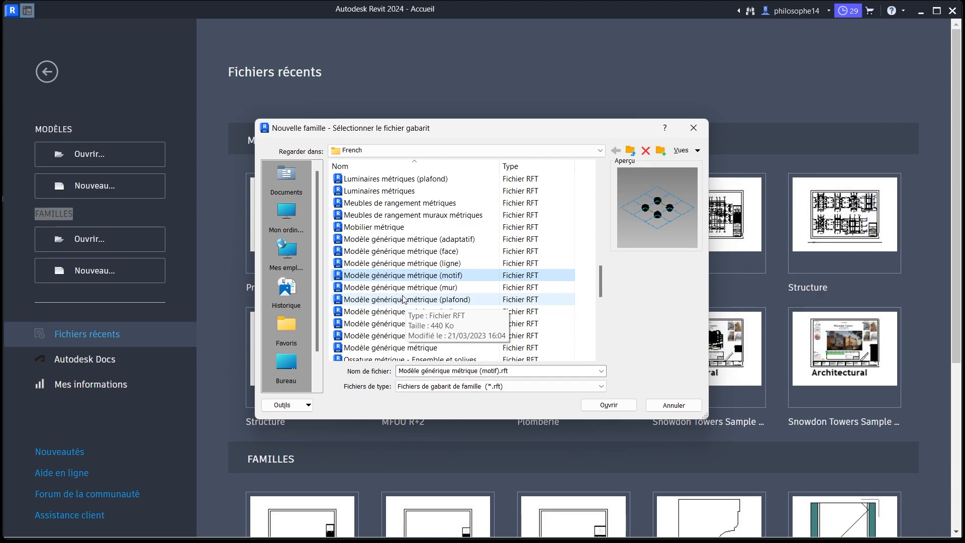
Preview the Meubles de rangement métriques and Luminaires métriques (plafond) family templates
{"action": "scroll", "coordinate": [406, 244], "scroll_direction": "up", "scroll_amount": 1}
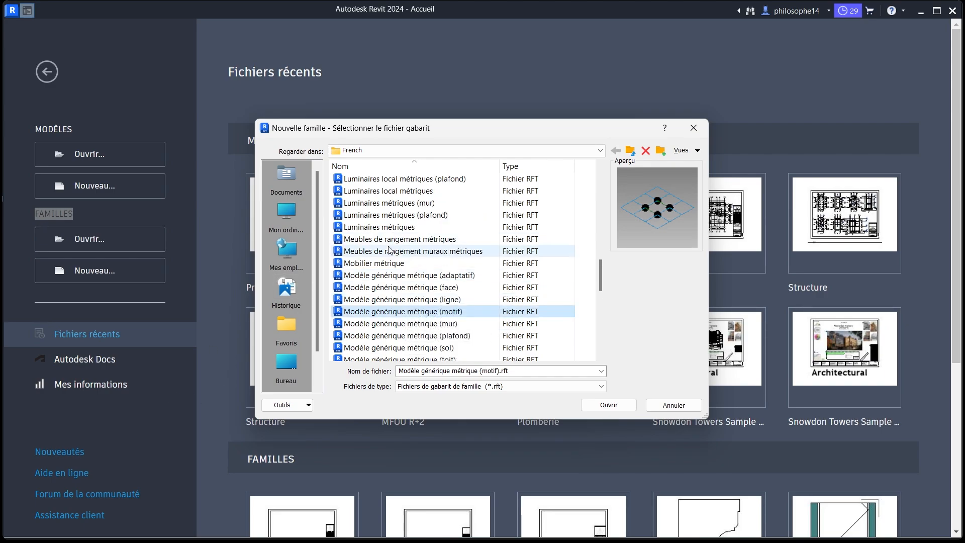
{"action": "left_click", "coordinate": [381, 240]}
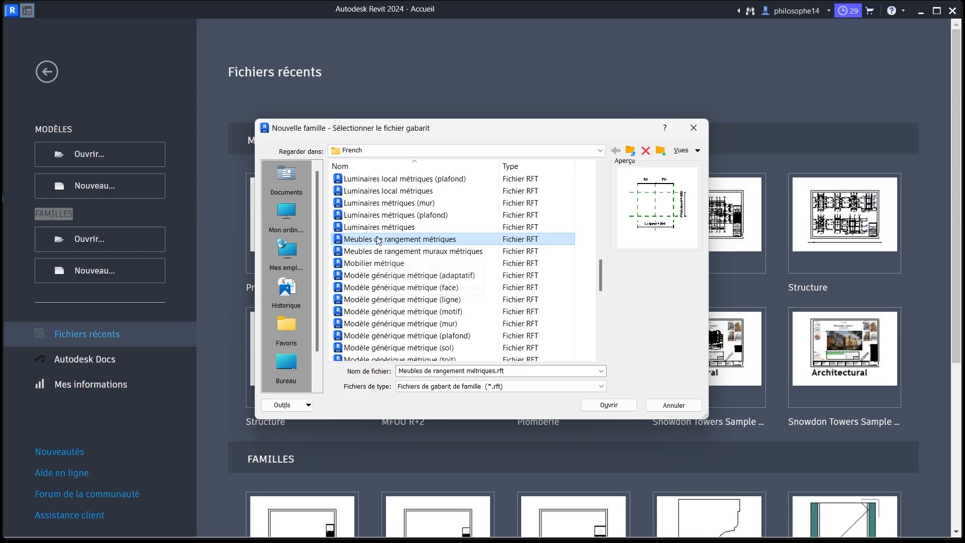
{"action": "left_click", "coordinate": [377, 216]}
{"action": "scroll", "coordinate": [377, 232], "scroll_direction": "up", "scroll_amount": 4}
{"action": "scroll", "coordinate": [392, 239], "scroll_direction": "down", "scroll_amount": 3}
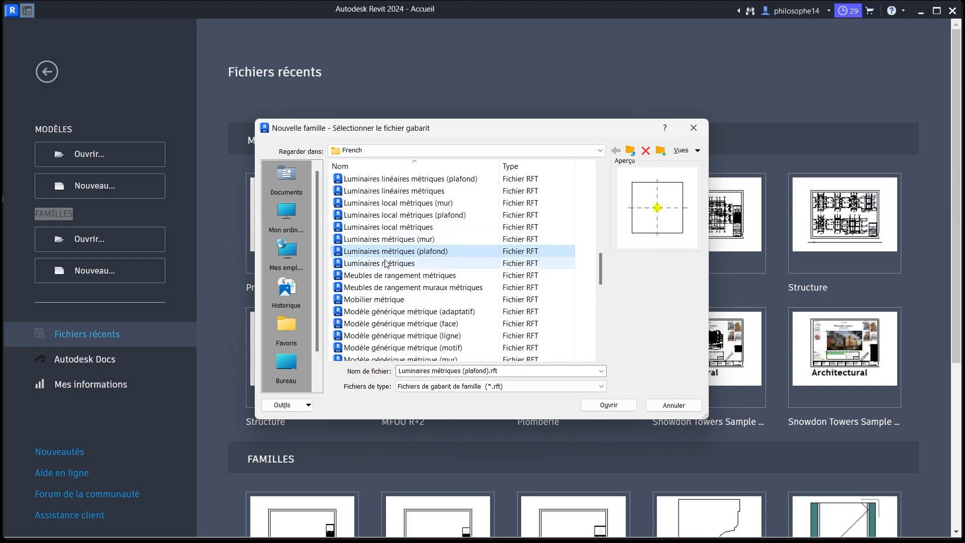
{"action": "scroll", "coordinate": [375, 283], "scroll_direction": "down", "scroll_amount": 1}
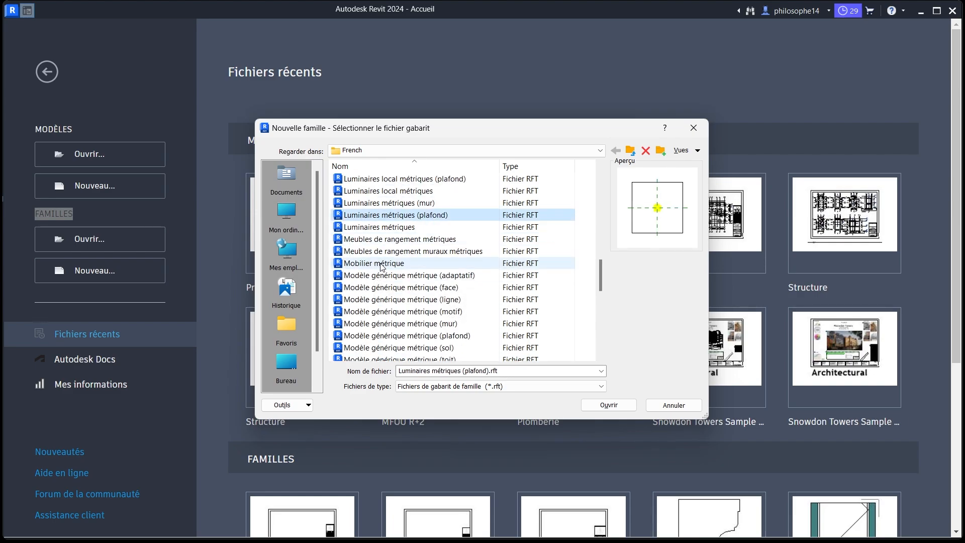
Create the new family from the Modèle générique métrique template
{"action": "scroll", "coordinate": [381, 267], "scroll_direction": "down", "scroll_amount": 3}
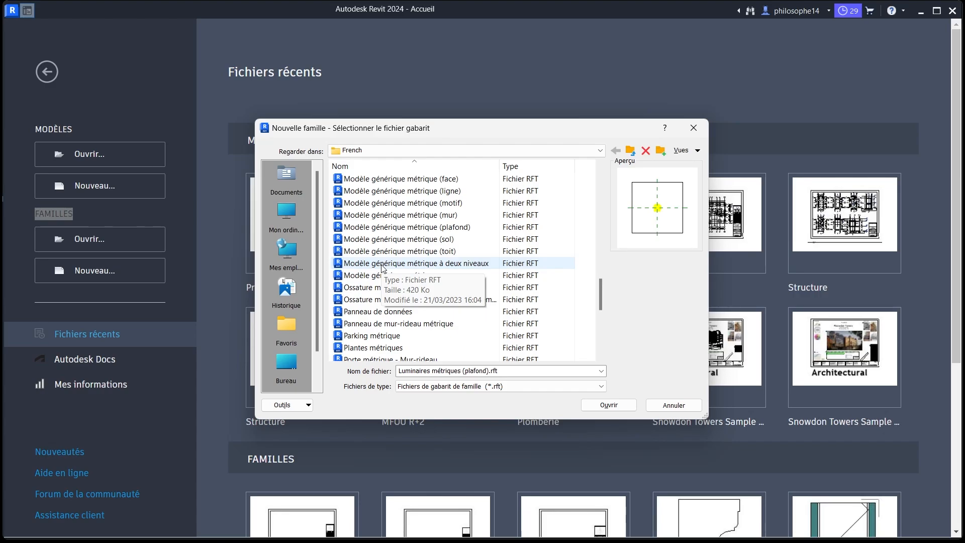
{"action": "left_click", "coordinate": [384, 275]}
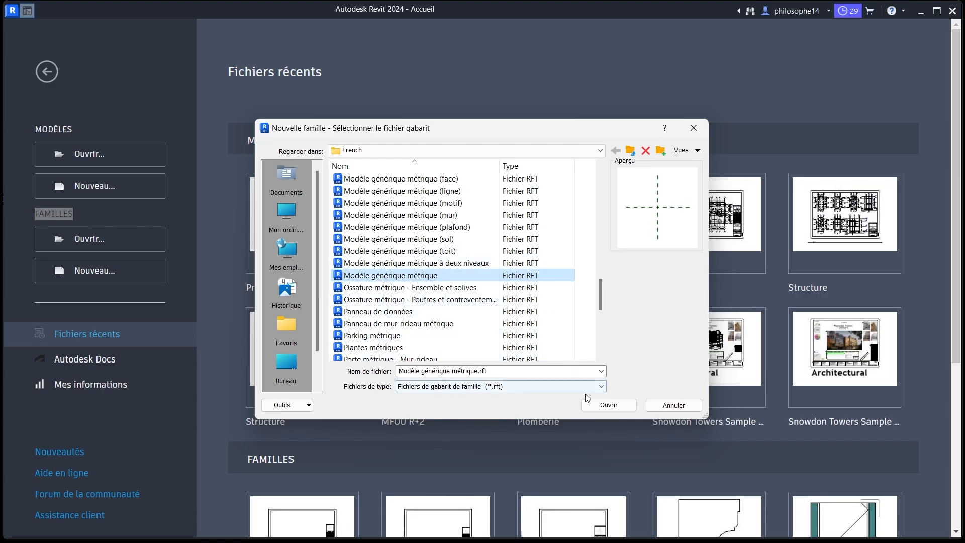
{"action": "left_click", "coordinate": [606, 405]}
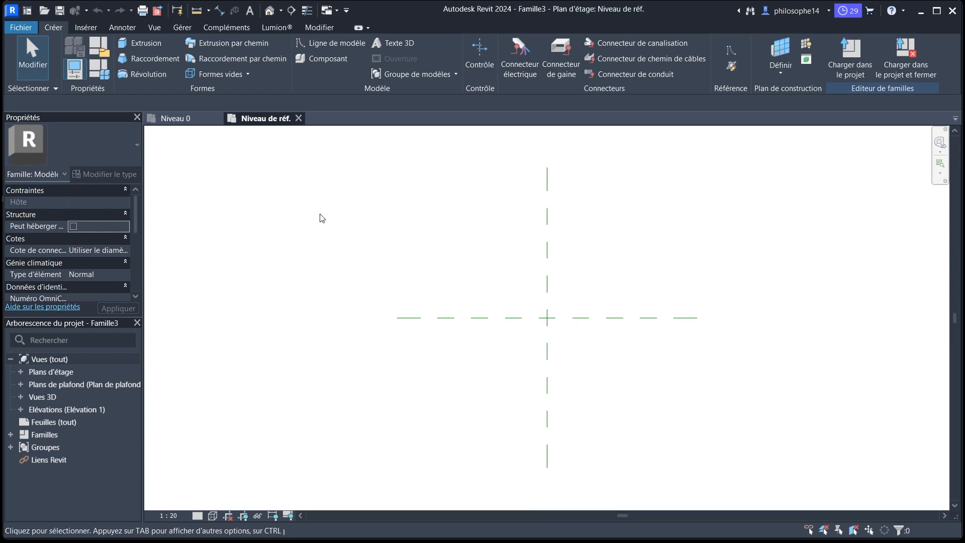
Examine the template's vertical and horizontal centre reference planes in the Niveau de réf. plan view
{"action": "mouse_move", "coordinate": [44, 274]}
{"action": "scroll", "coordinate": [413, 243], "scroll_direction": "down", "scroll_amount": 1}
{"action": "scroll", "coordinate": [541, 269], "scroll_direction": "up", "scroll_amount": 1}
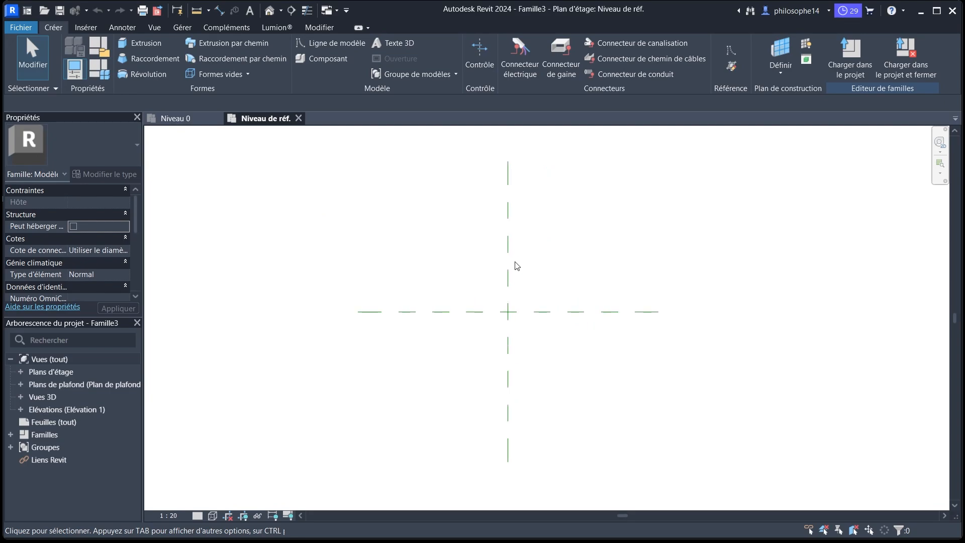
{"action": "left_click", "coordinate": [508, 277]}
{"action": "left_click", "coordinate": [529, 312]}
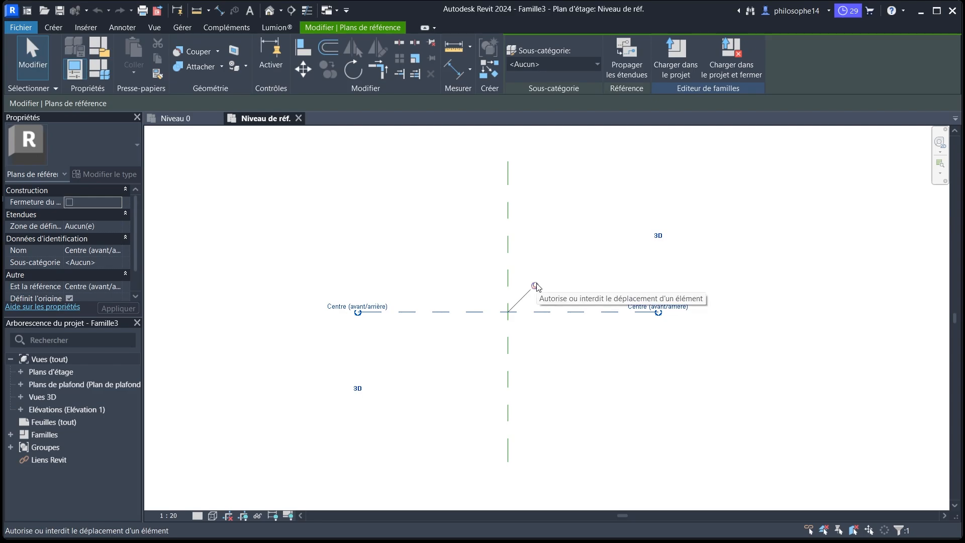
{"action": "left_click", "coordinate": [508, 244]}
{"action": "left_click", "coordinate": [565, 277]}
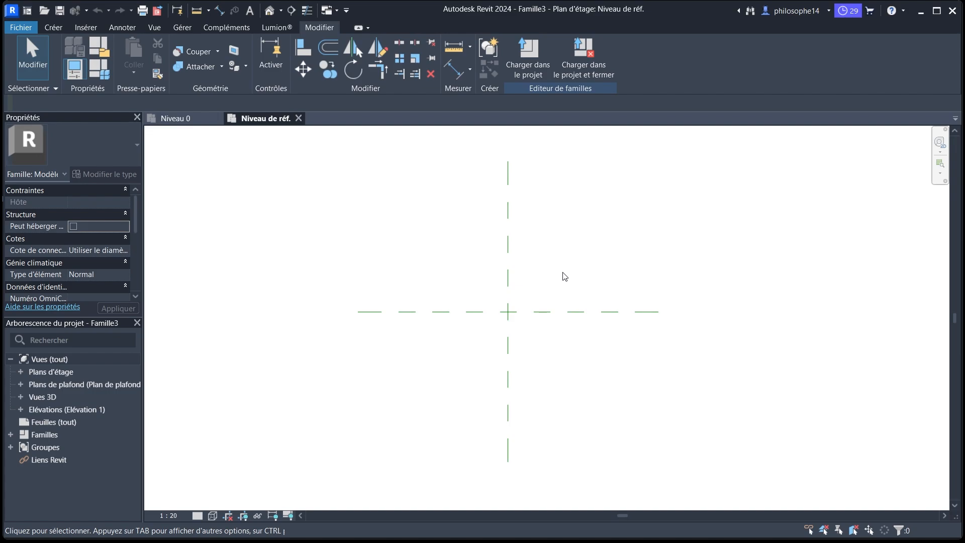
{"action": "scroll", "coordinate": [534, 302], "scroll_direction": "up", "scroll_amount": 1}
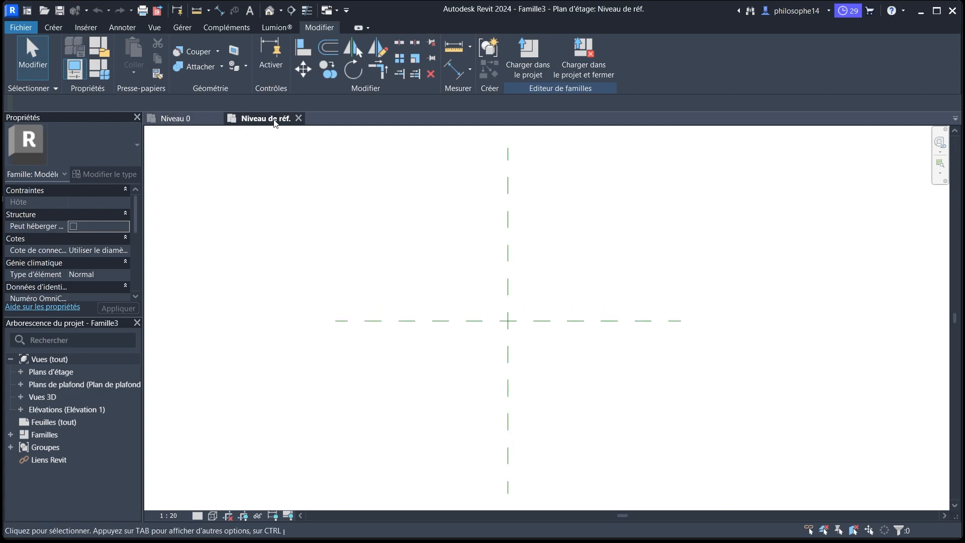
{"action": "scroll", "coordinate": [359, 181], "scroll_direction": "down", "scroll_amount": 1}
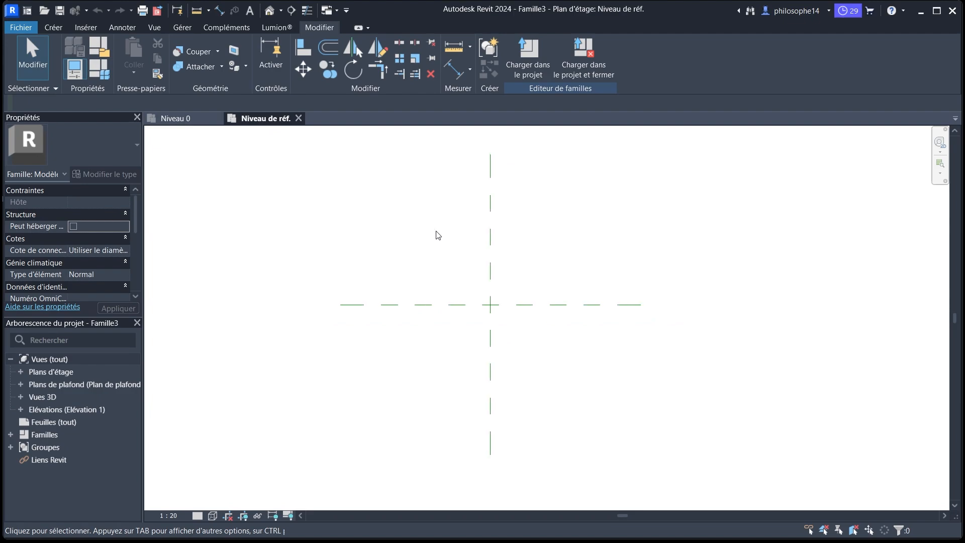
{"action": "scroll", "coordinate": [483, 244], "scroll_direction": "down", "scroll_amount": 1}
{"action": "scroll", "coordinate": [490, 243], "scroll_direction": "up", "scroll_amount": 2}
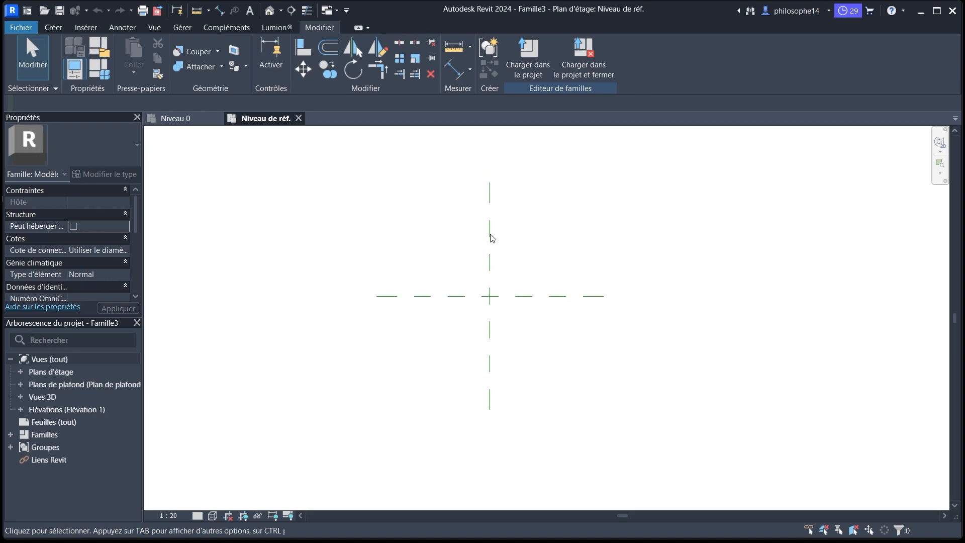
Draw two vertical reference planes, about 879 mm left and about 1075 mm right of the vertical centre plane
{"action": "left_click", "coordinate": [53, 28]}
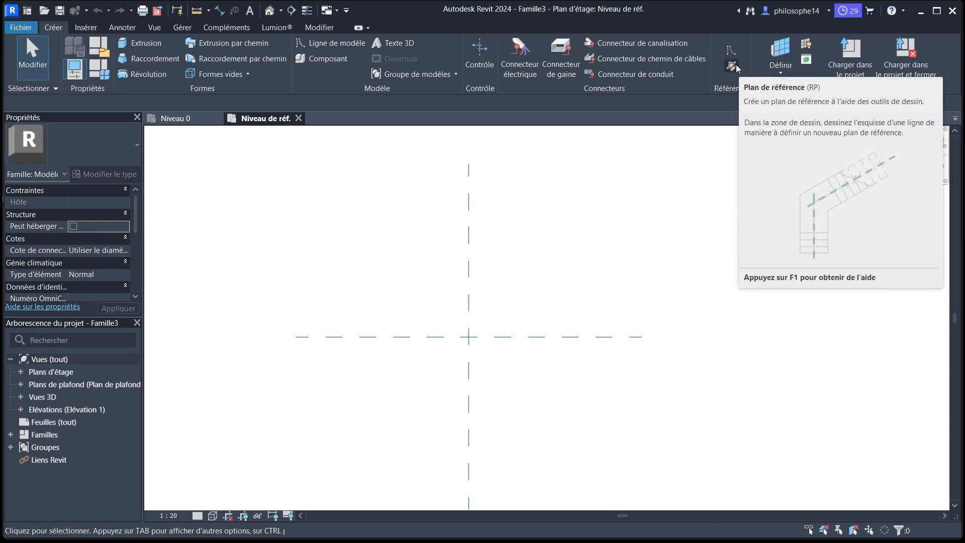
{"action": "left_click", "coordinate": [733, 65]}
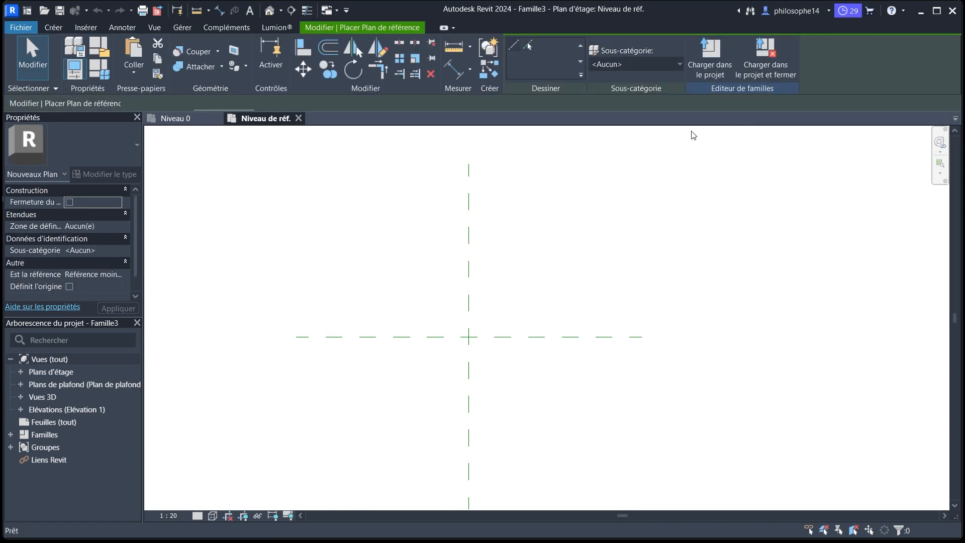
{"action": "scroll", "coordinate": [388, 440], "scroll_direction": "down", "scroll_amount": 1}
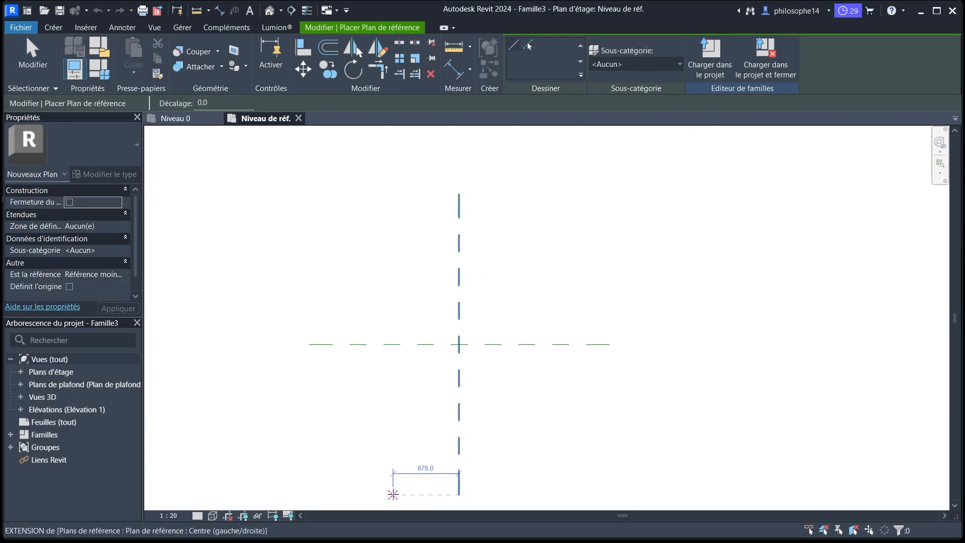
{"action": "left_click", "coordinate": [393, 495]}
{"action": "left_click", "coordinate": [393, 194]}
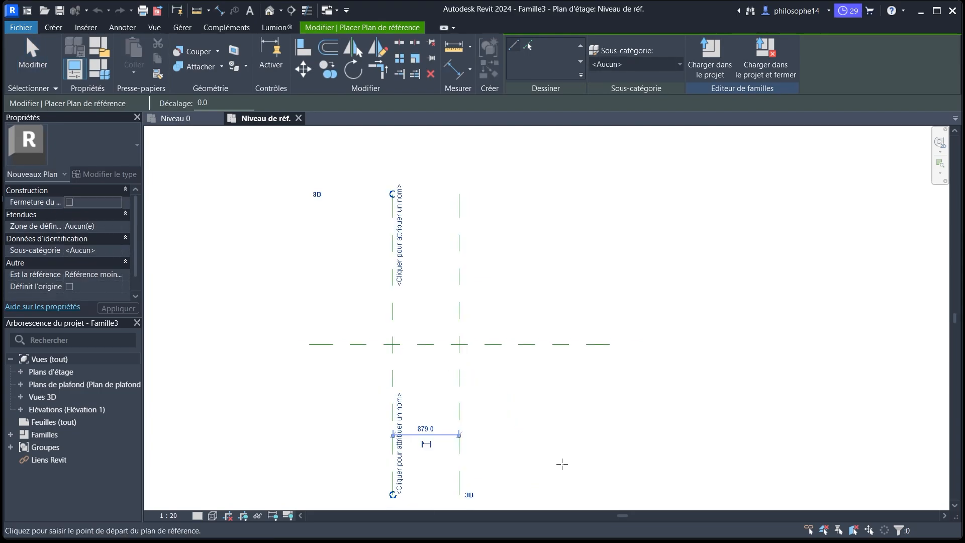
{"action": "left_click", "coordinate": [540, 494]}
{"action": "left_click", "coordinate": [539, 194]}
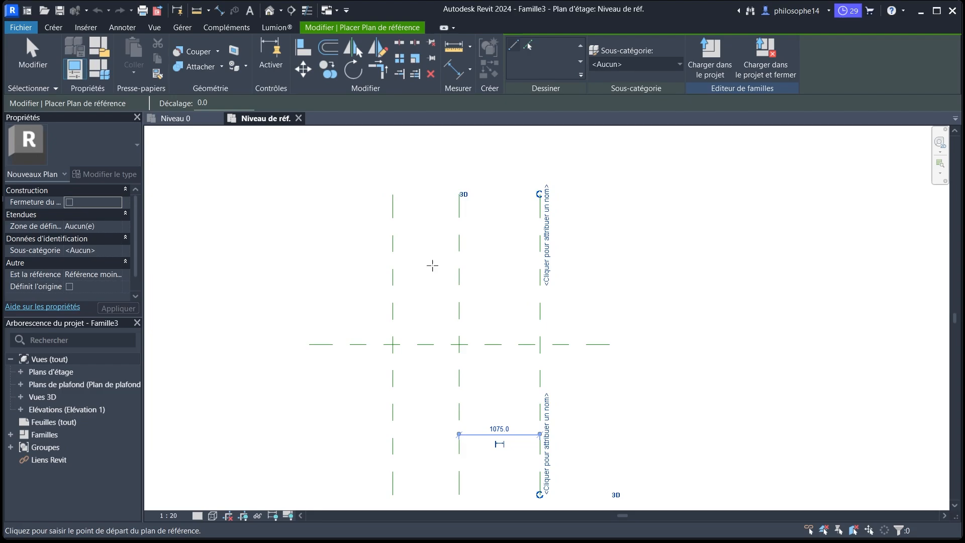
Draw two horizontal reference planes, about 1207 mm above and about 1067 mm below the horizontal centre plane
{"action": "left_click", "coordinate": [315, 253]}
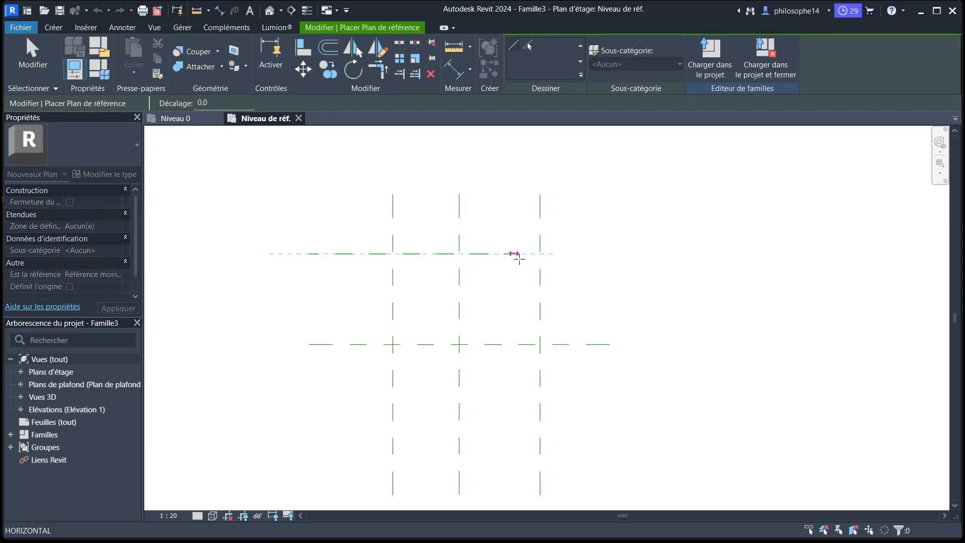
{"action": "left_click", "coordinate": [606, 254]}
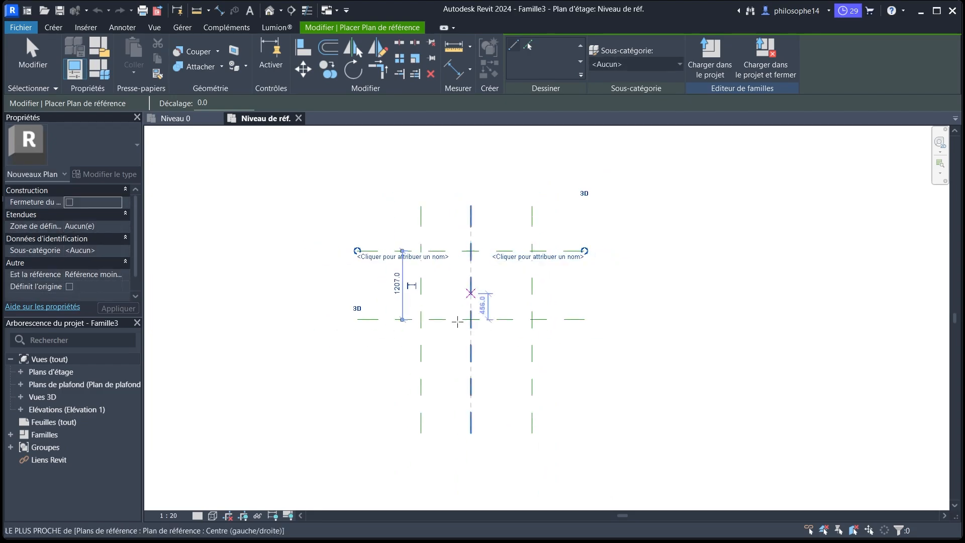
{"action": "left_click", "coordinate": [332, 383]}
{"action": "left_click", "coordinate": [633, 383]}
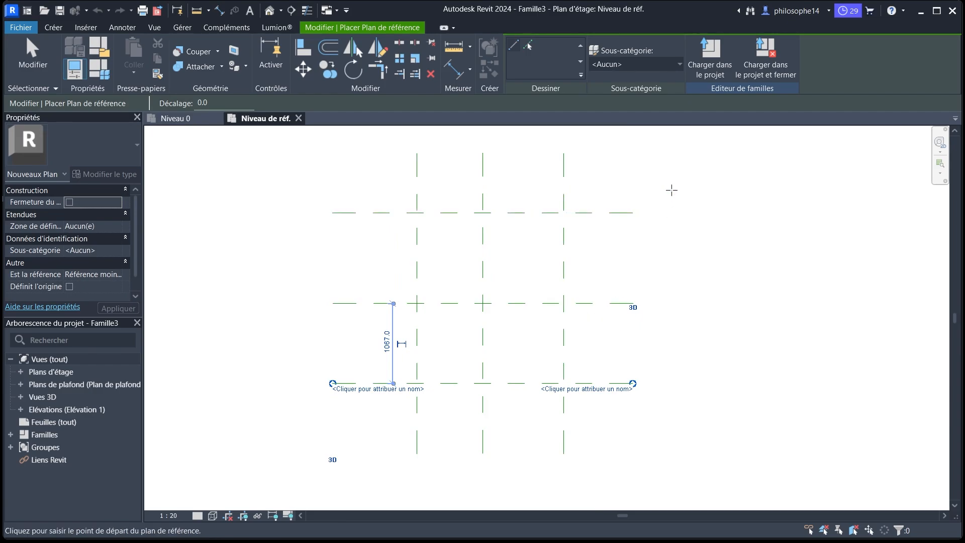
{"action": "key", "text": "Escape"}
{"action": "key", "text": "Escape"}
Name the vertical reference plane left of the centre "limite gauche"
{"action": "left_click", "coordinate": [417, 251]}
{"action": "left_click", "coordinate": [420, 195]}
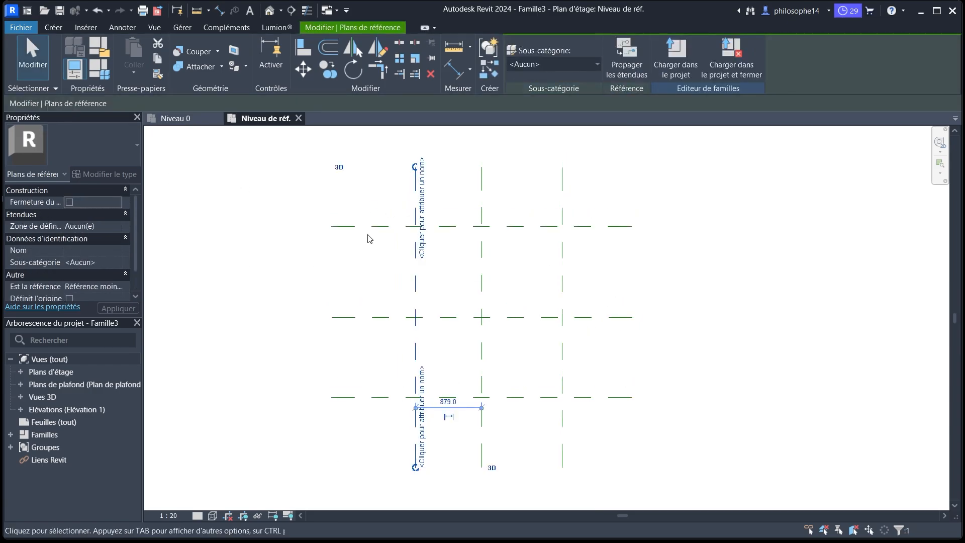
{"action": "scroll", "coordinate": [41, 219], "scroll_direction": "down", "scroll_amount": 1}
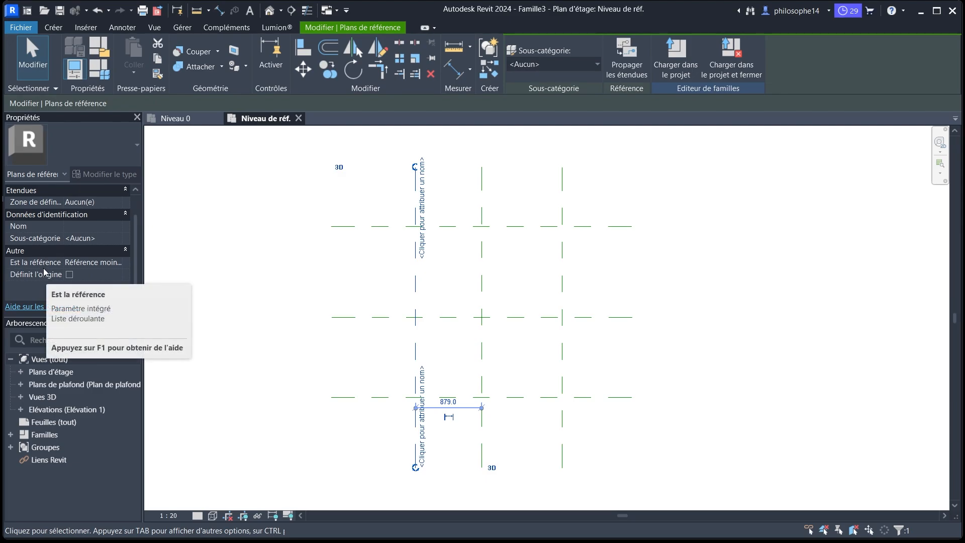
{"action": "scroll", "coordinate": [44, 272], "scroll_direction": "up", "scroll_amount": 1}
{"action": "left_click", "coordinate": [97, 250]}
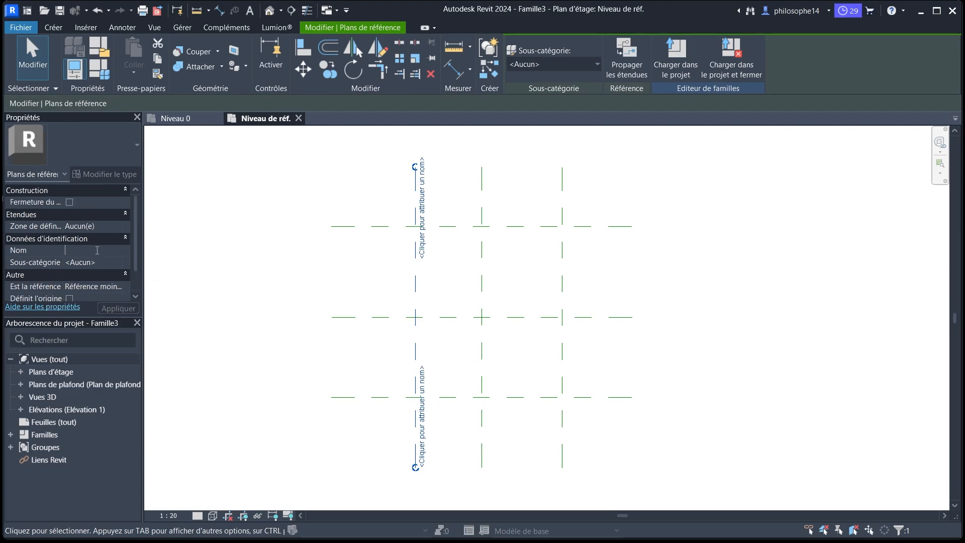
{"action": "type", "text": "limite gauche"}
{"action": "left_click", "coordinate": [105, 311]}
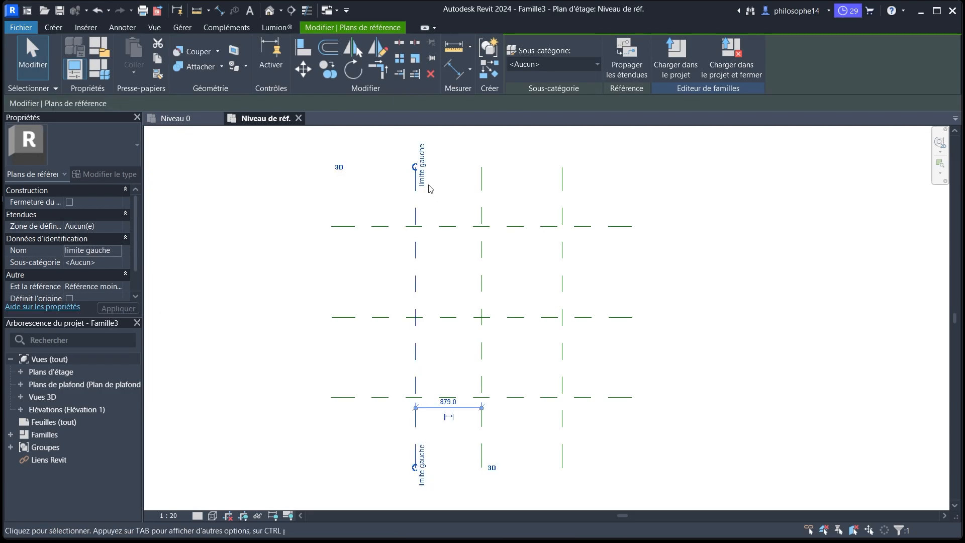
Name the vertical reference plane right of the centre "limite droite"
{"action": "left_click", "coordinate": [562, 209]}
{"action": "left_click", "coordinate": [80, 251]}
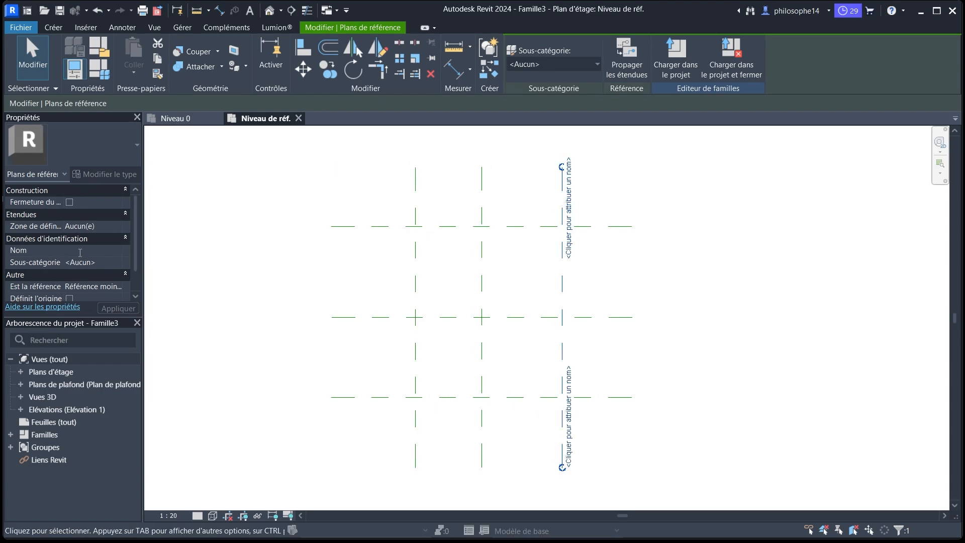
{"action": "type", "text": "limite droite"}
{"action": "scroll", "coordinate": [563, 156], "scroll_direction": "up", "scroll_amount": 2}
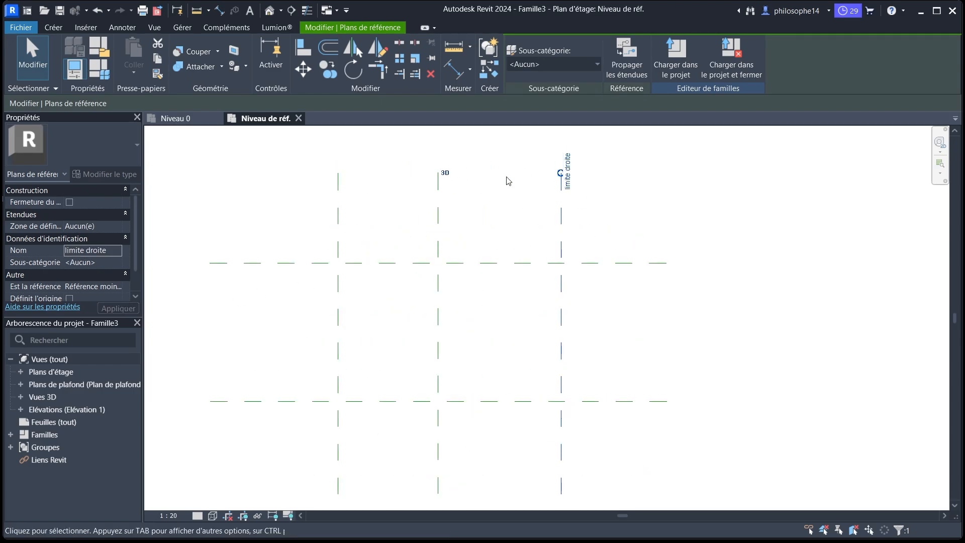
Name the upper horizontal reference plane "limite avant" and the lower one "limite arriere"
{"action": "scroll", "coordinate": [489, 181], "scroll_direction": "down", "scroll_amount": 2}
{"action": "left_click", "coordinate": [405, 234]}
{"action": "left_click", "coordinate": [77, 252]}
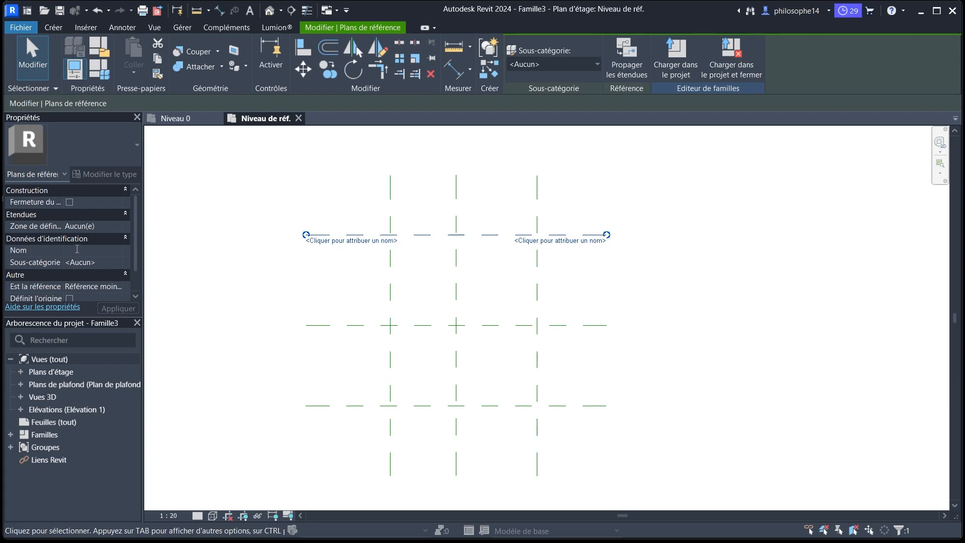
{"action": "left_click", "coordinate": [422, 406]}
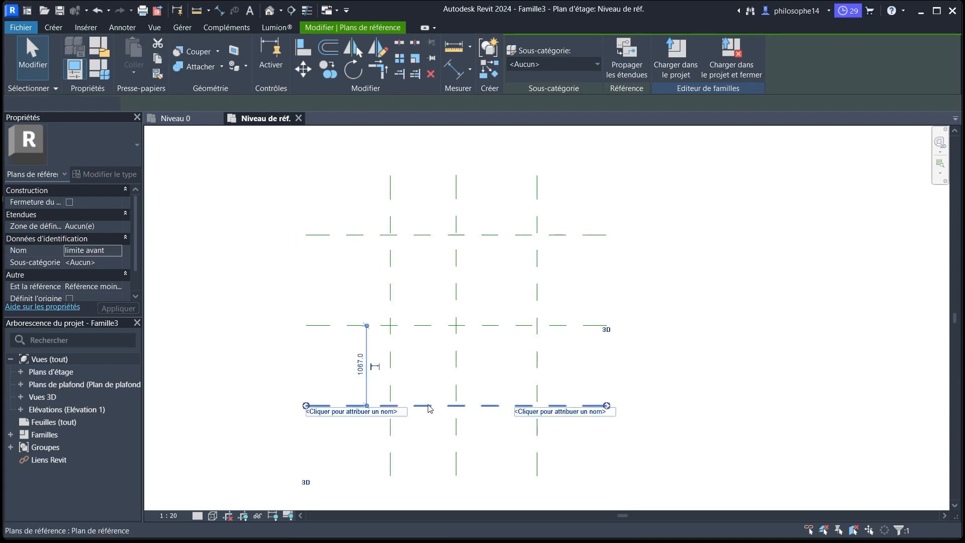
{"action": "left_click", "coordinate": [90, 251]}
{"action": "type", "text": "li"}
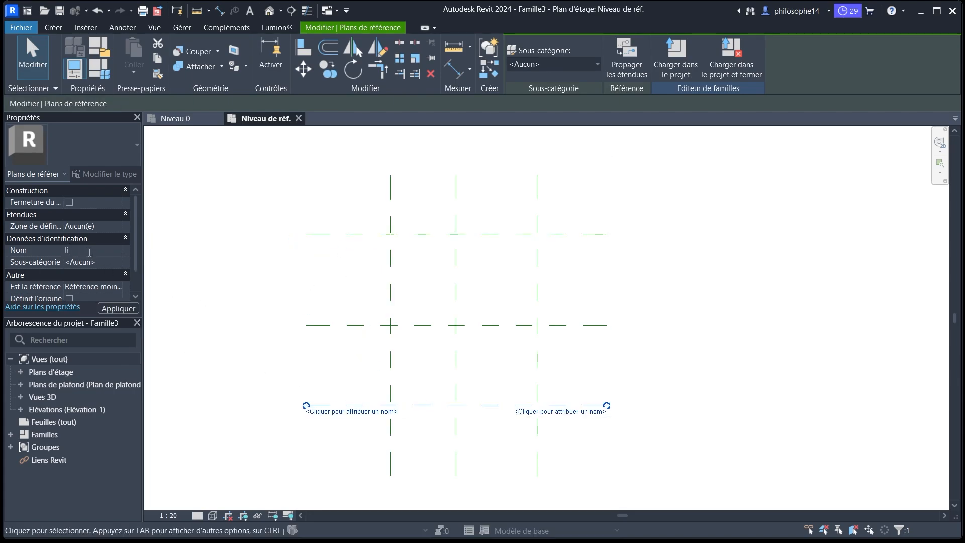
{"action": "type", "text": "mite arriere"}
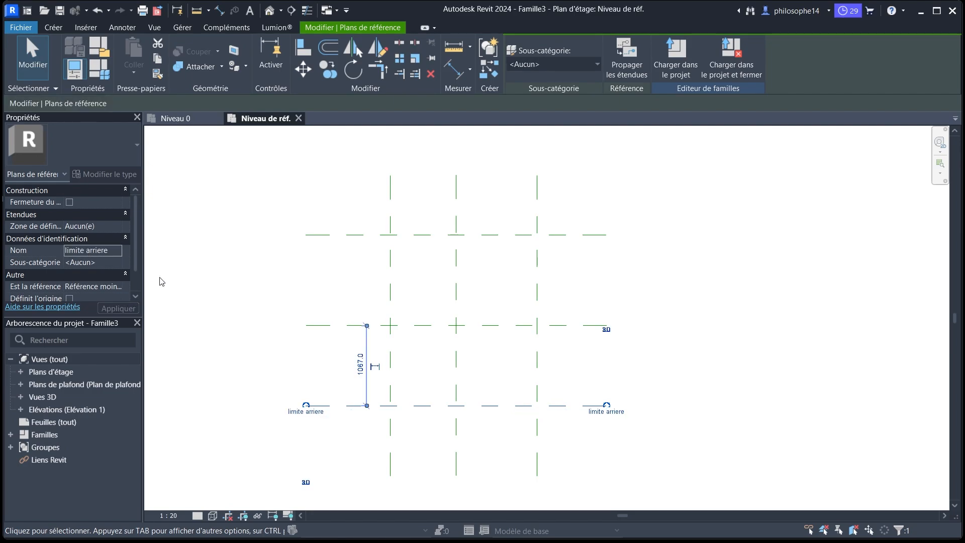
{"action": "left_click", "coordinate": [254, 366]}
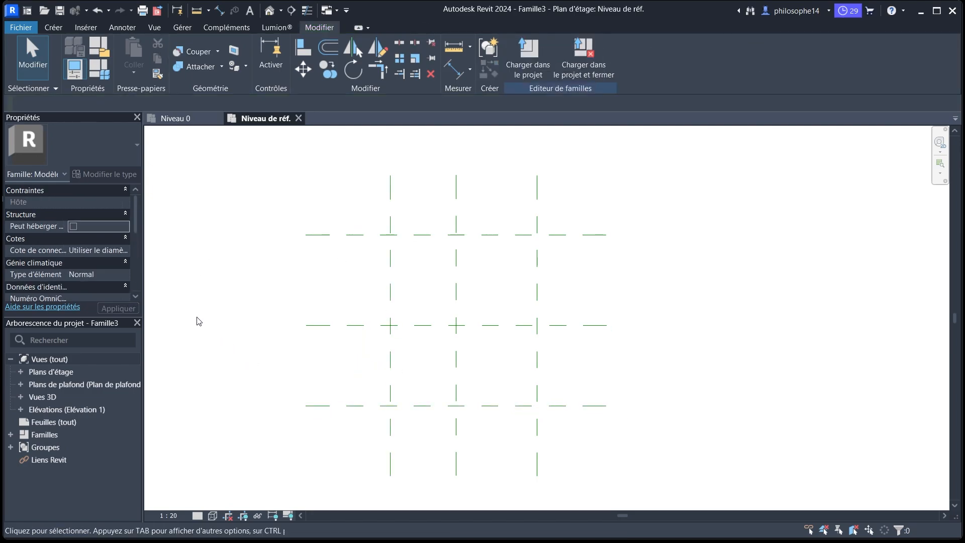
Check the name labels of the lower horizontal reference plane, limite arriere
{"action": "scroll", "coordinate": [259, 297], "scroll_direction": "down", "scroll_amount": 1}
{"action": "scroll", "coordinate": [314, 322], "scroll_direction": "up", "scroll_amount": 3}
{"action": "left_click", "coordinate": [322, 426]}
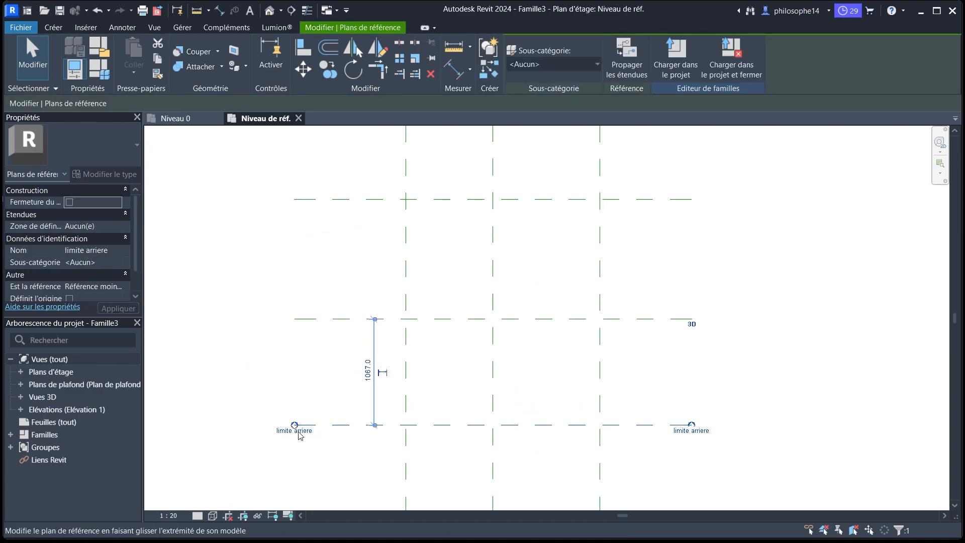
{"action": "left_click", "coordinate": [294, 431]}
{"action": "left_click", "coordinate": [264, 359]}
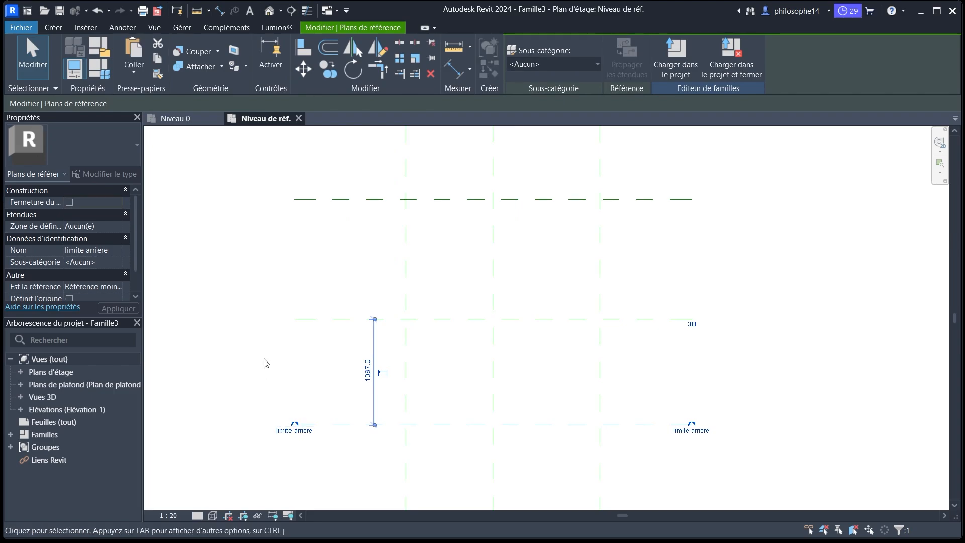
{"action": "scroll", "coordinate": [271, 311], "scroll_direction": "down", "scroll_amount": 1}
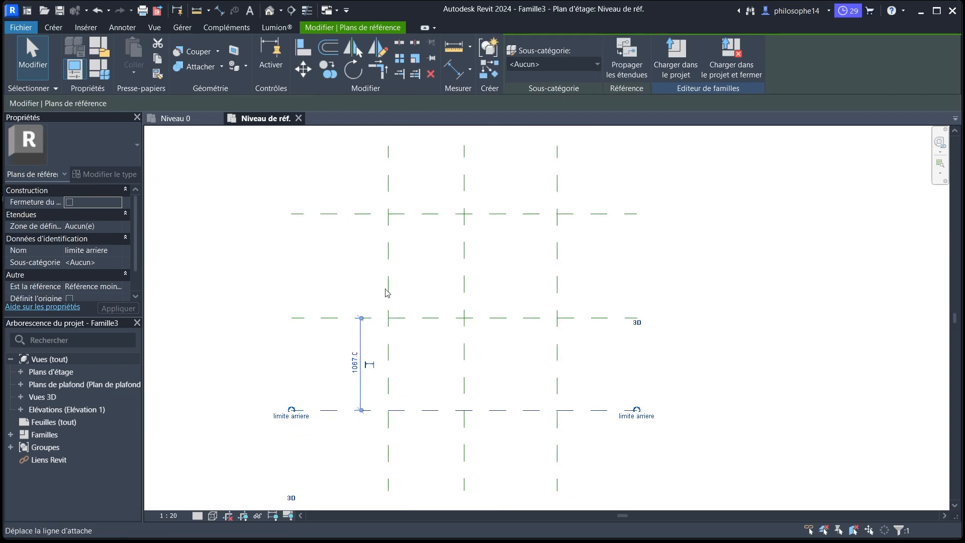
{"action": "left_click", "coordinate": [267, 272]}
{"action": "scroll", "coordinate": [55, 271], "scroll_direction": "down", "scroll_amount": 3}
{"action": "scroll", "coordinate": [73, 269], "scroll_direction": "up", "scroll_amount": 5}
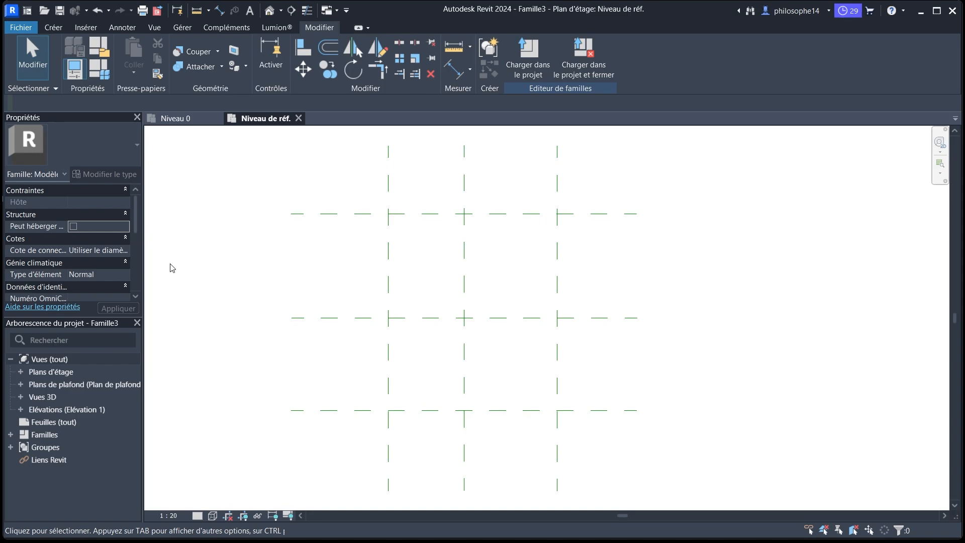
{"action": "left_click", "coordinate": [338, 214]}
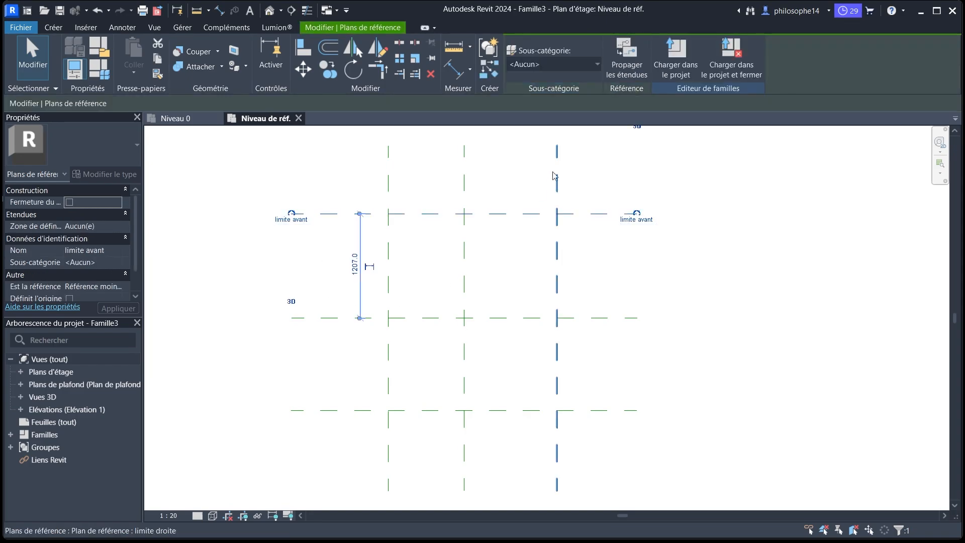
{"action": "left_click", "coordinate": [548, 64]}
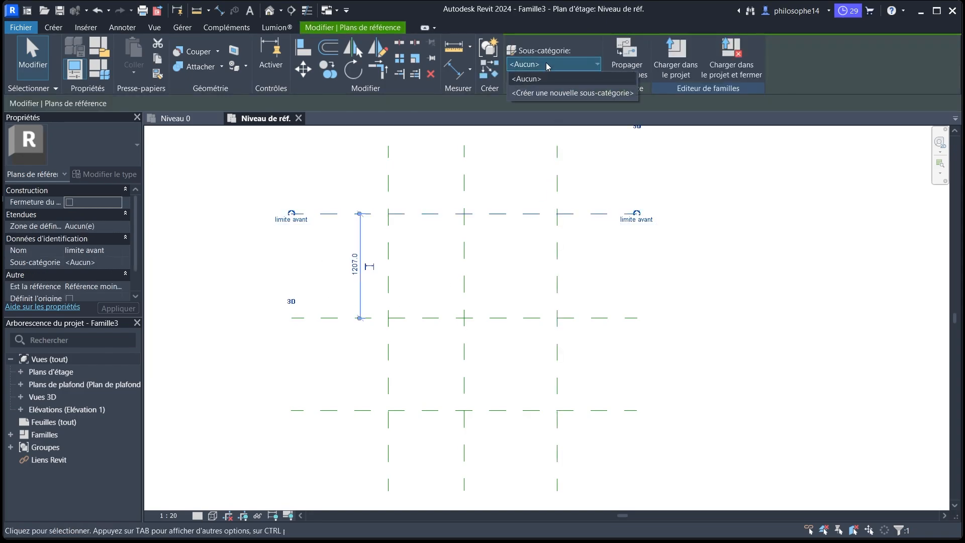
{"action": "left_click", "coordinate": [541, 93]}
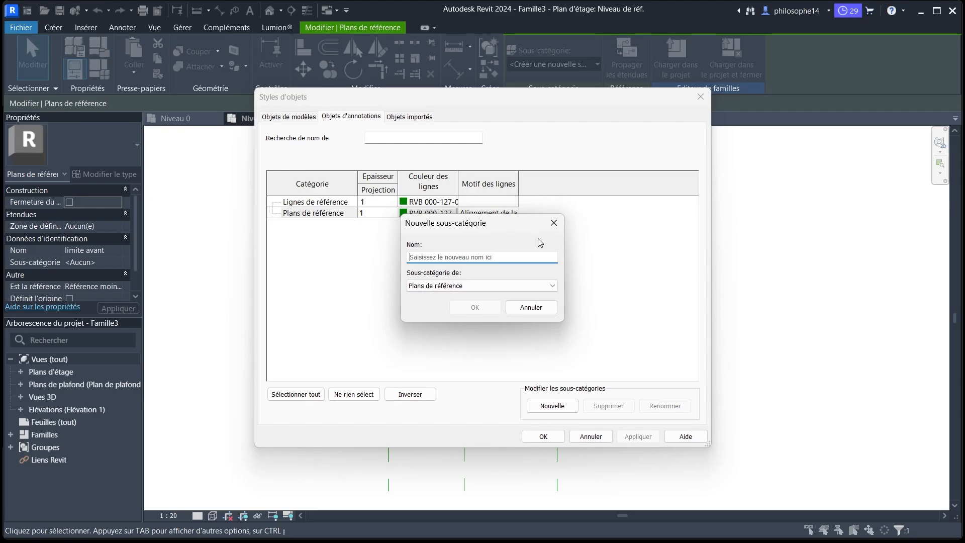
{"action": "left_click", "coordinate": [531, 308]}
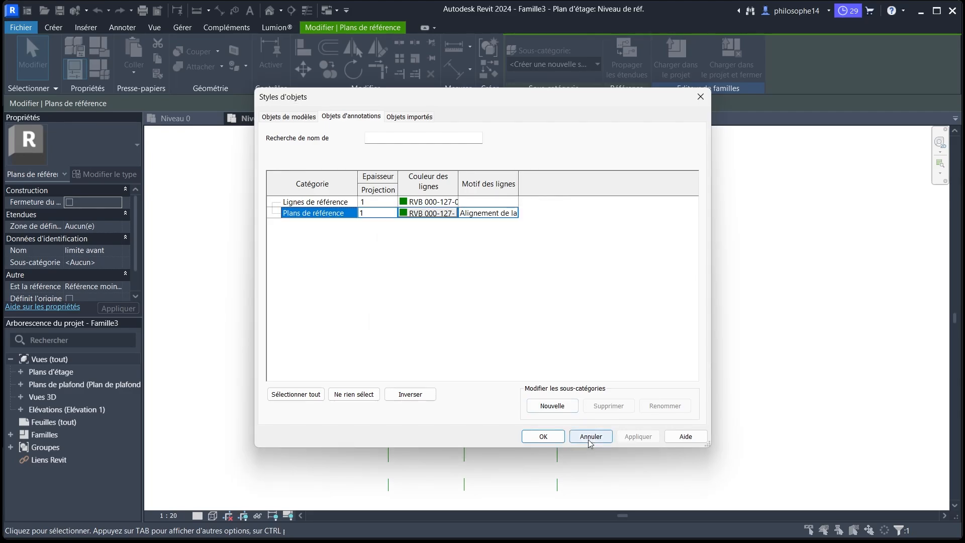
{"action": "left_click", "coordinate": [591, 436]}
{"action": "scroll", "coordinate": [417, 237], "scroll_direction": "down", "scroll_amount": 4}
{"action": "left_click", "coordinate": [414, 237]}
Place an aligned dimension across the three vertical reference planes above the grid and apply the EQ equality constraint
{"action": "middle_click_drag", "start_coordinate": [438, 183], "coordinate": [437, 258]}
{"action": "scroll", "coordinate": [436, 258], "scroll_direction": "up", "scroll_amount": 4}
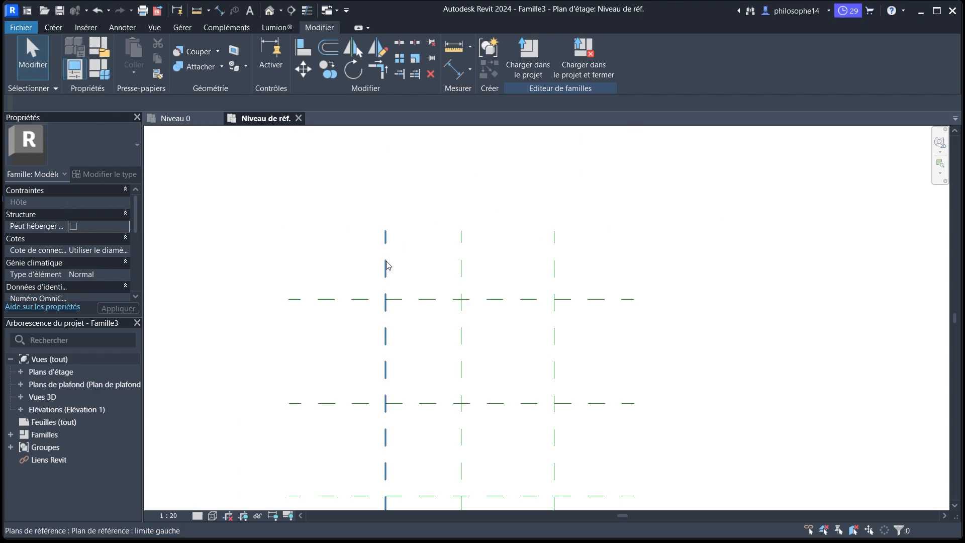
{"action": "left_click", "coordinate": [450, 72]}
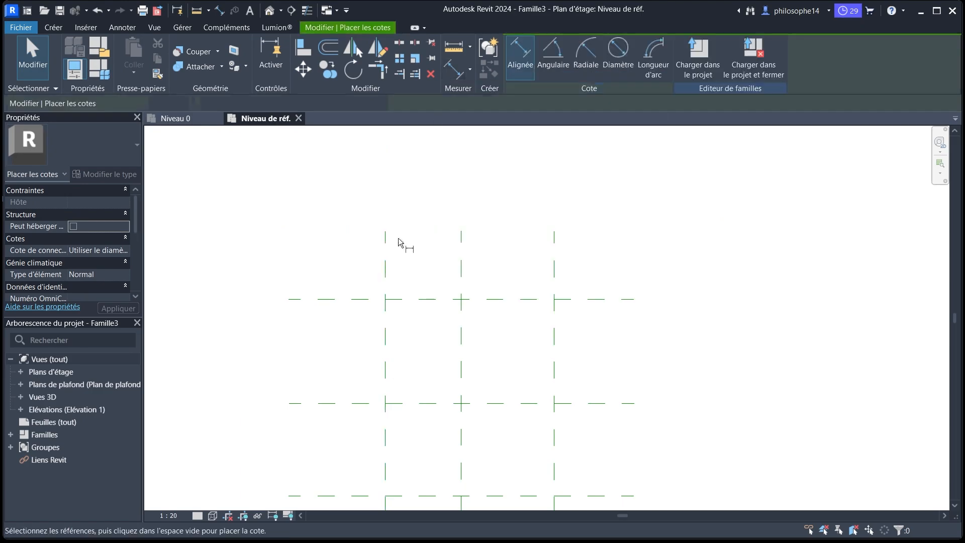
{"action": "left_click", "coordinate": [385, 264]}
{"action": "left_click", "coordinate": [461, 267]}
{"action": "left_click", "coordinate": [554, 269]}
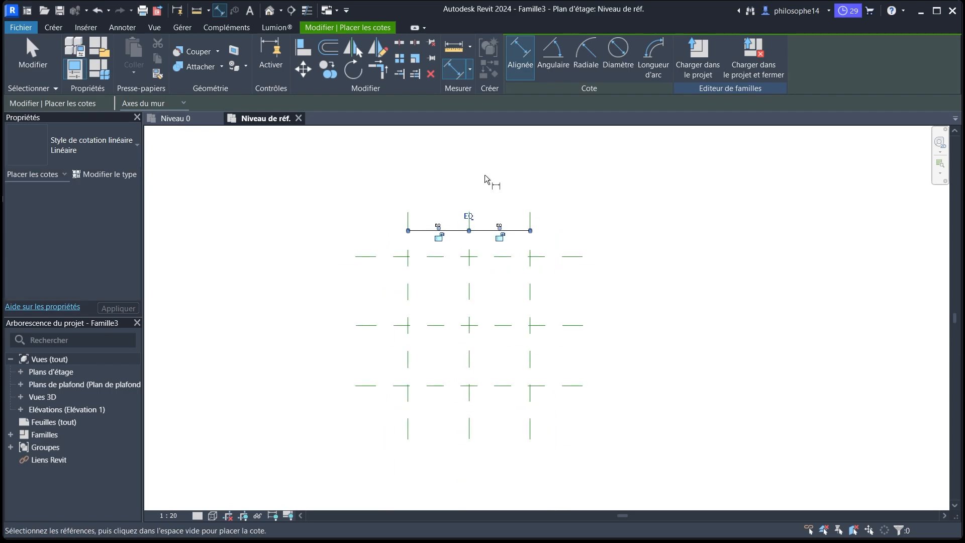
Place an aligned dimension across the three horizontal reference planes right of the grid and apply the EQ equality constraint
{"action": "scroll", "coordinate": [502, 234], "scroll_direction": "up", "scroll_amount": 1}
{"action": "left_click", "coordinate": [553, 260]}
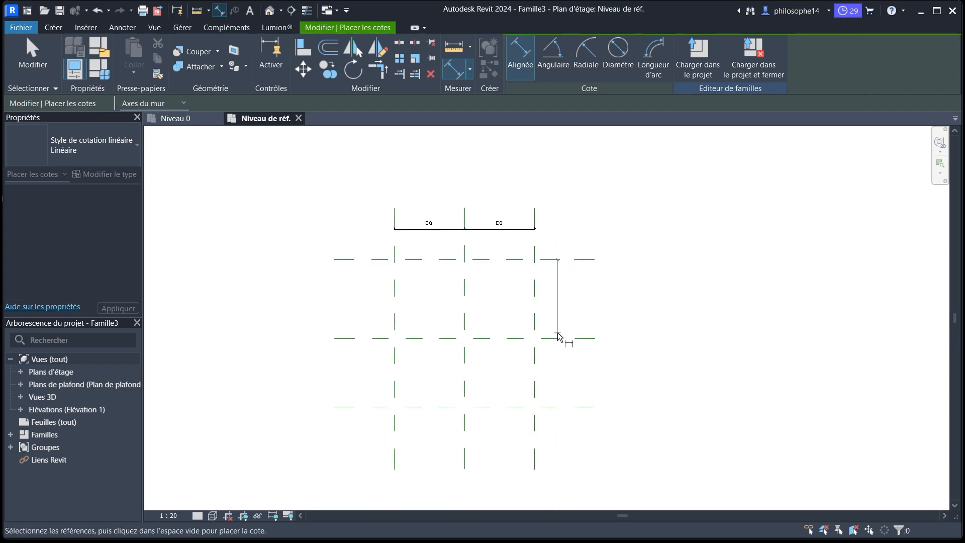
{"action": "left_click", "coordinate": [554, 339]}
{"action": "left_click", "coordinate": [555, 407]}
{"action": "left_click", "coordinate": [581, 352]}
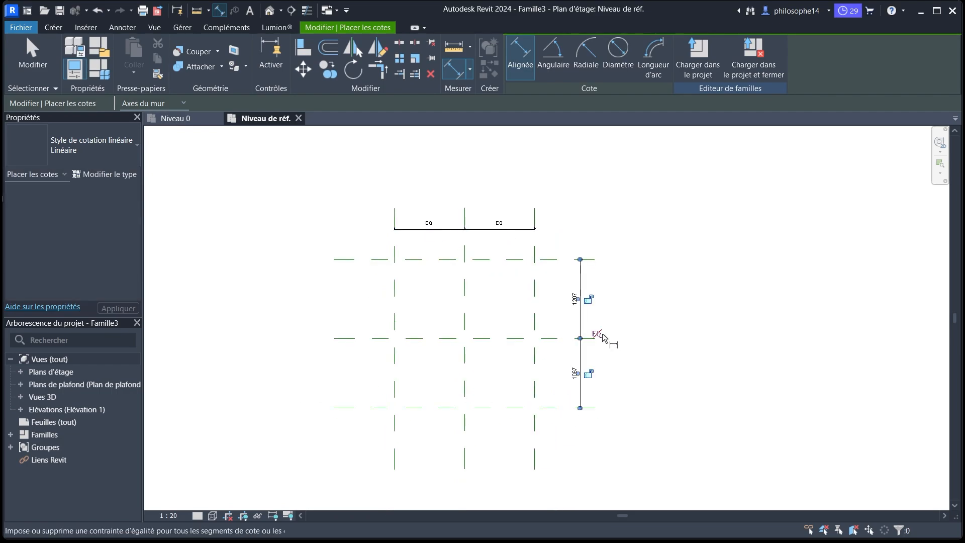
{"action": "left_click", "coordinate": [592, 333]}
Add an overall aligned dimension between the limite gauche and limite droite planes, above the EQ dimension
{"action": "left_click", "coordinate": [394, 245]}
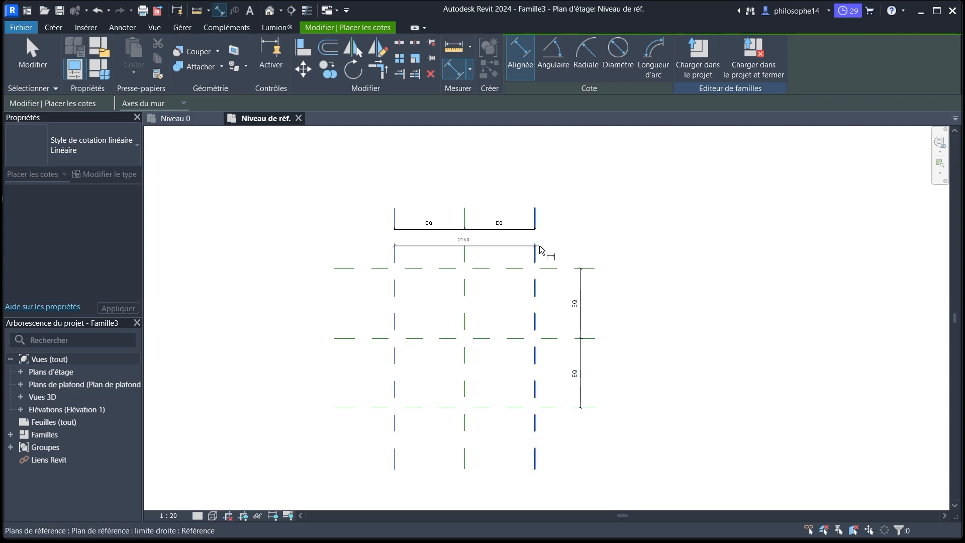
{"action": "left_click", "coordinate": [534, 253]}
{"action": "left_click", "coordinate": [484, 215]}
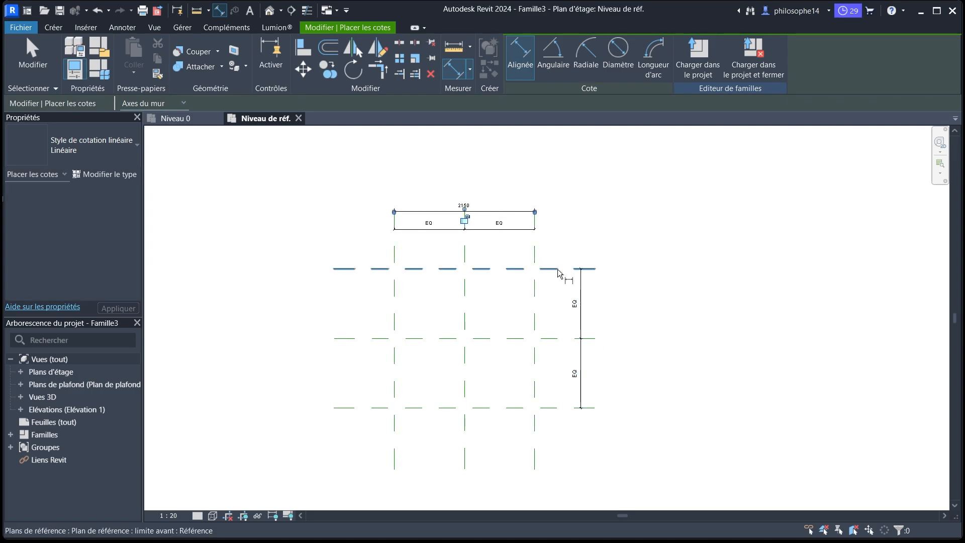
Add an overall aligned dimension between the limite avant and limite arriere planes, outside the vertical EQ dimension, and end the command
{"action": "left_click", "coordinate": [564, 269]}
{"action": "left_click", "coordinate": [570, 408]}
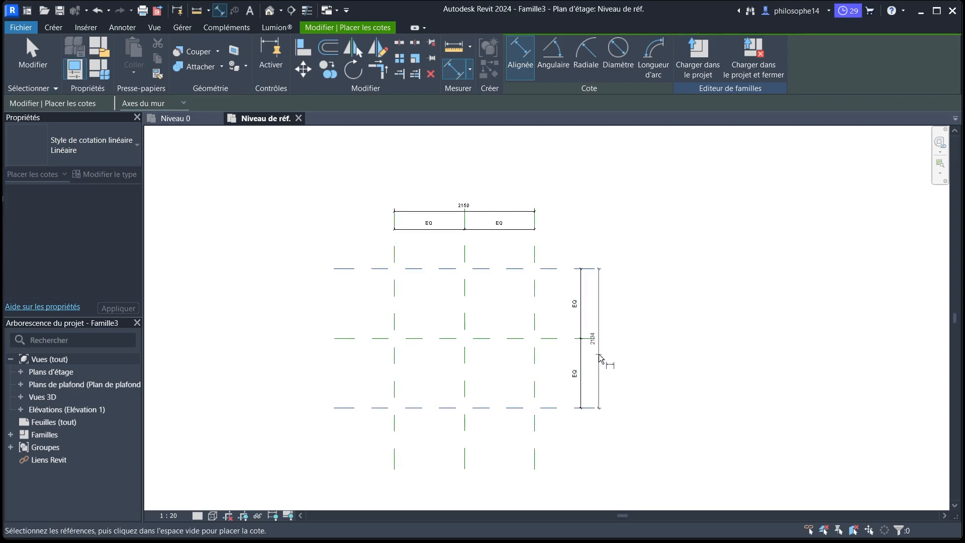
{"action": "left_click", "coordinate": [599, 355]}
{"action": "right_click", "coordinate": [614, 221]}
{"action": "left_click", "coordinate": [628, 230]}
{"action": "middle_click_drag", "start_coordinate": [564, 265], "coordinate": [550, 263]}
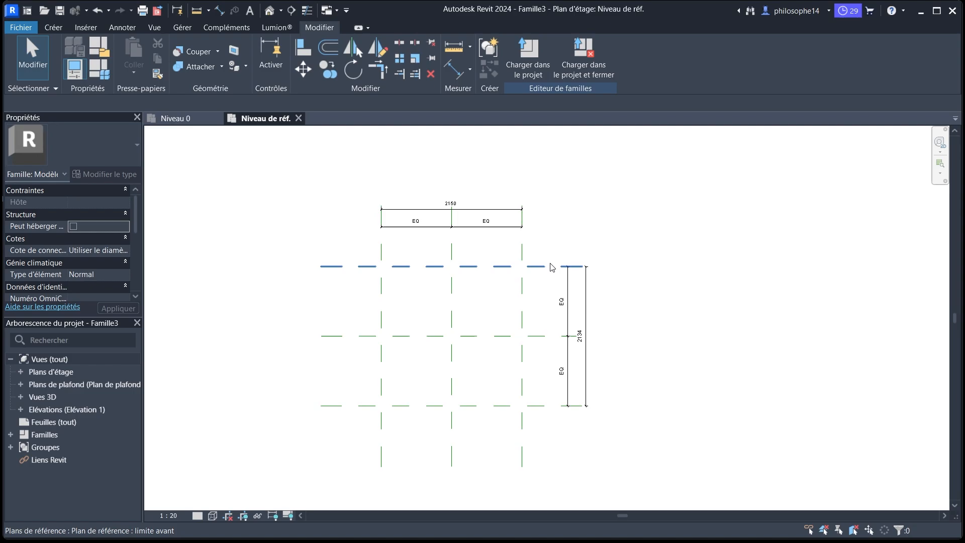
Create a family type parameter named Largeur for the overall dimension above the grid
{"action": "scroll", "coordinate": [492, 218], "scroll_direction": "up", "scroll_amount": 3}
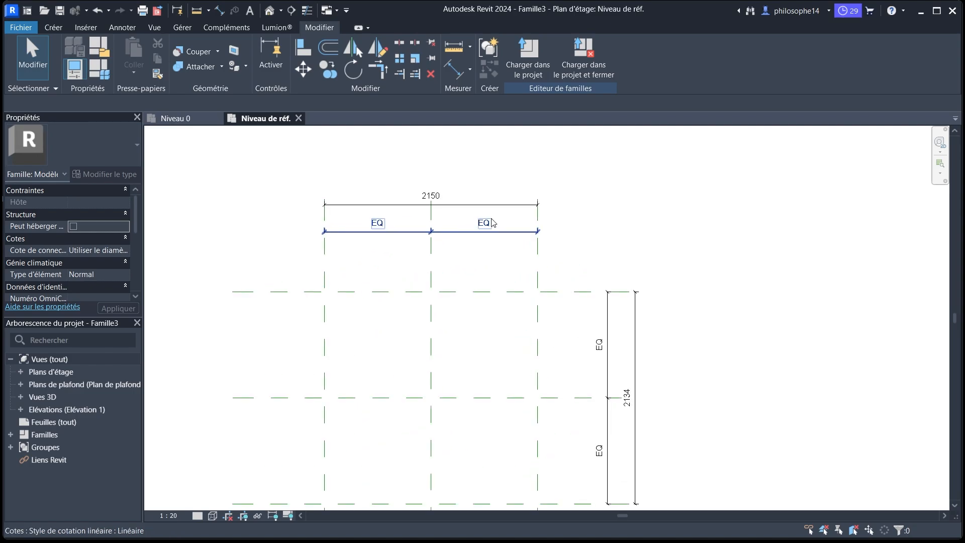
{"action": "left_click", "coordinate": [455, 213]}
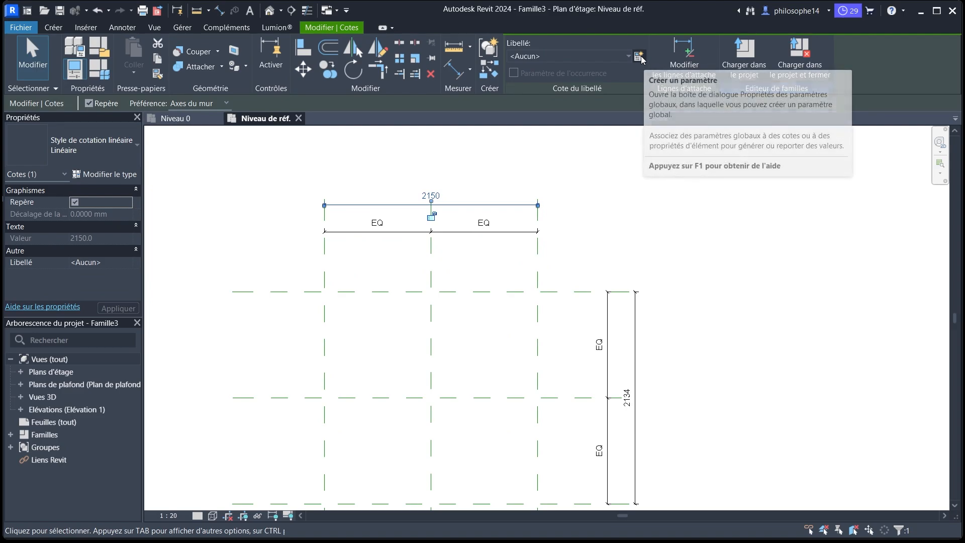
{"action": "left_click", "coordinate": [639, 57]}
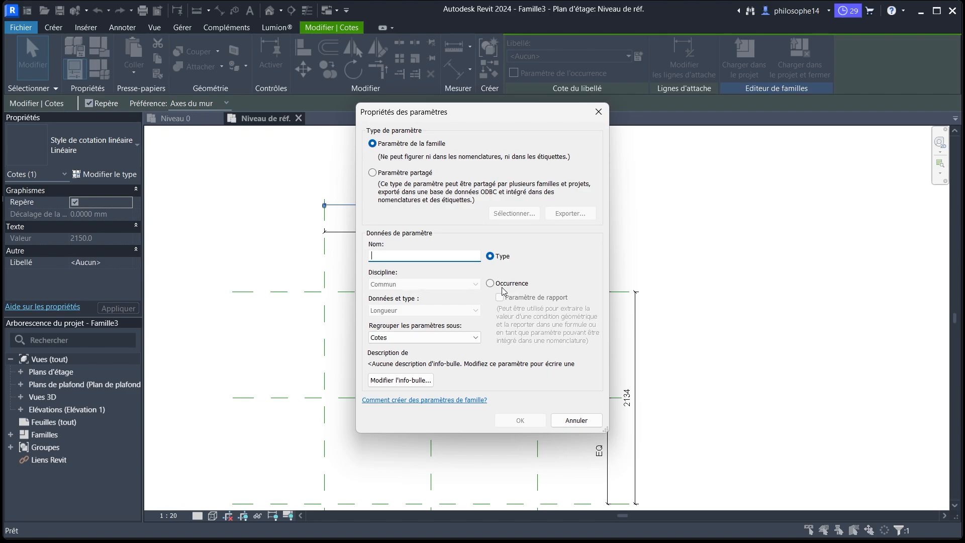
{"action": "type", "text": "Largeur"}
{"action": "key", "text": "Return"}
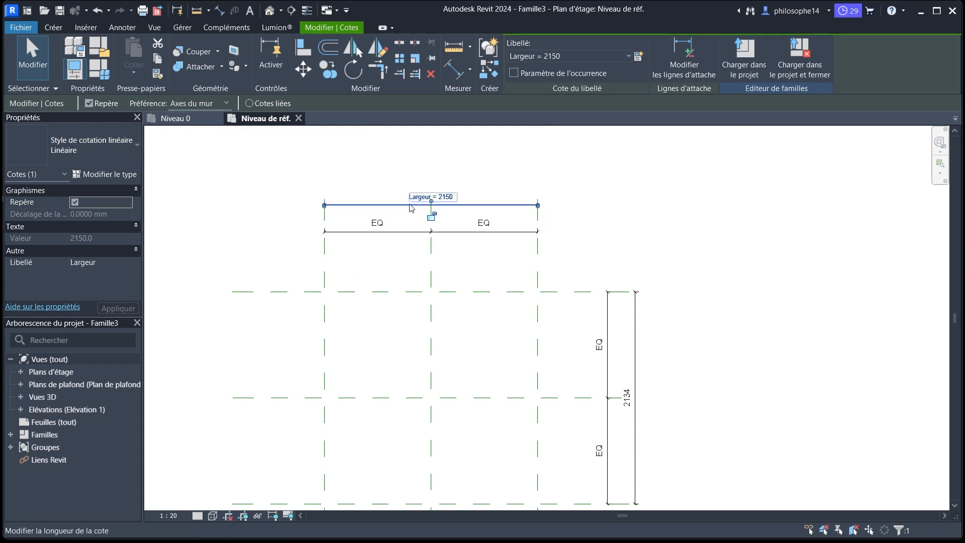
Create a family type parameter named Longeur for the overall vertical dimension beside the grid and deselect it
{"action": "left_click", "coordinate": [632, 291]}
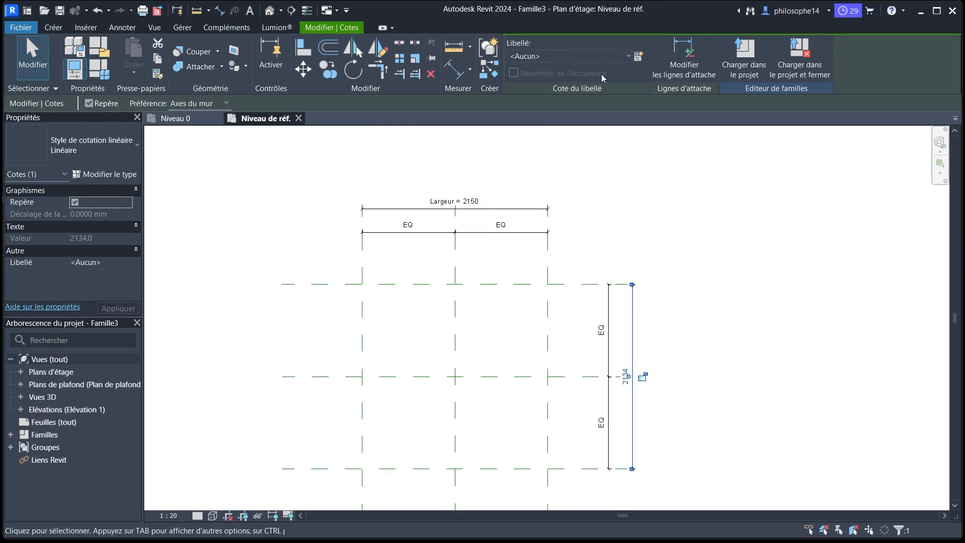
{"action": "left_click", "coordinate": [639, 55]}
{"action": "type", "text": "Hauteur"}
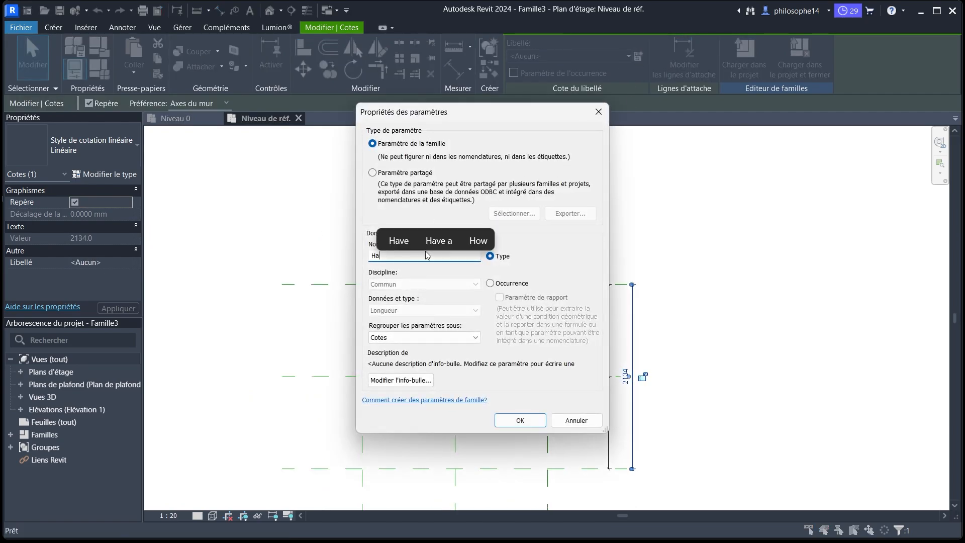
{"action": "left_click_drag", "start_coordinate": [426, 254], "coordinate": [365, 257]}
{"action": "type", "text": "Longueur"}
{"action": "key", "text": "Return"}
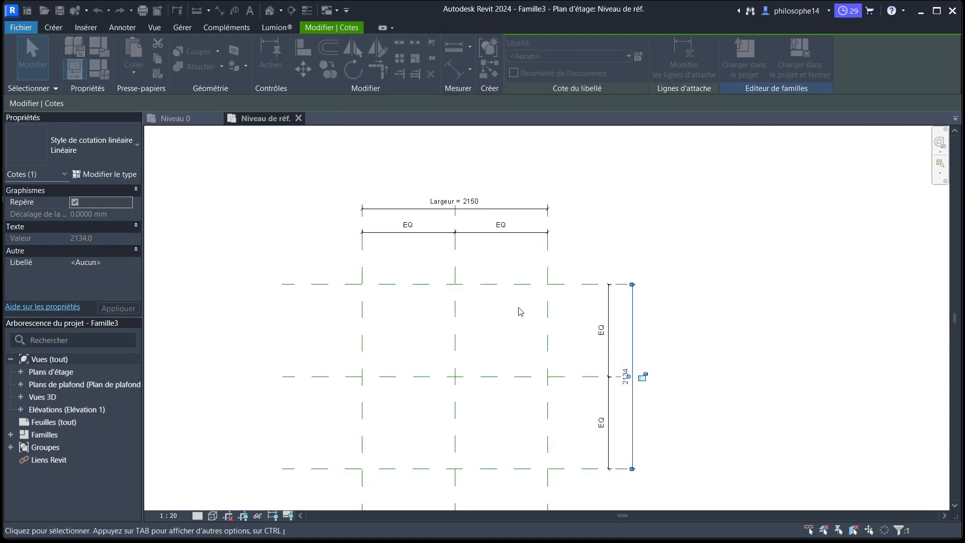
{"action": "left_click", "coordinate": [633, 339]}
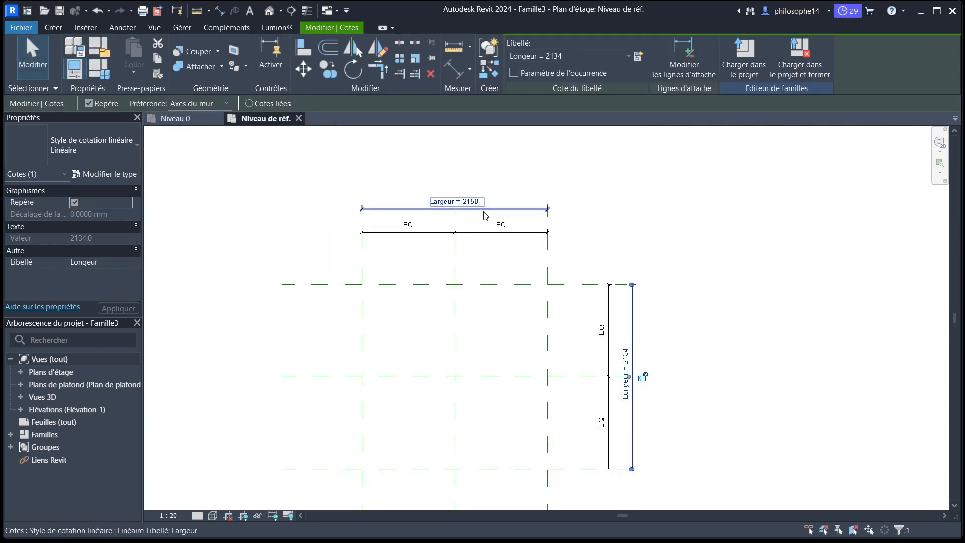
{"action": "left_click", "coordinate": [484, 209]}
{"action": "left_click", "coordinate": [580, 177]}
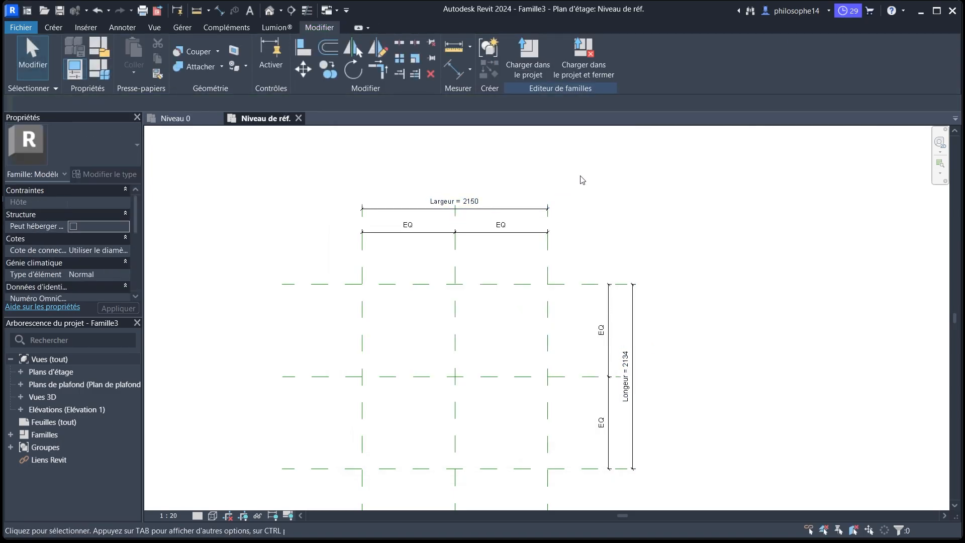
Check the Largeur and Longeur parameters in the family types and accept them
{"action": "left_click", "coordinate": [100, 69]}
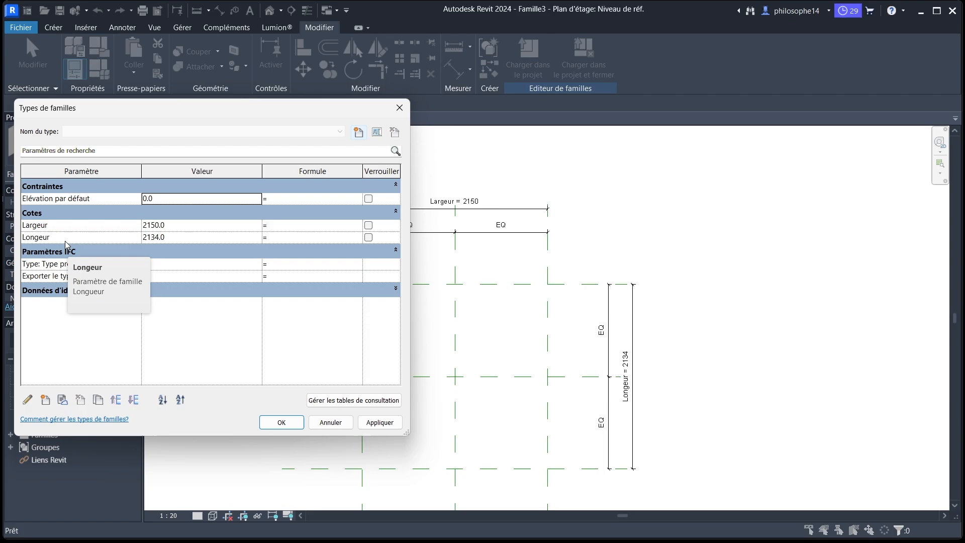
{"action": "left_click", "coordinate": [380, 422]}
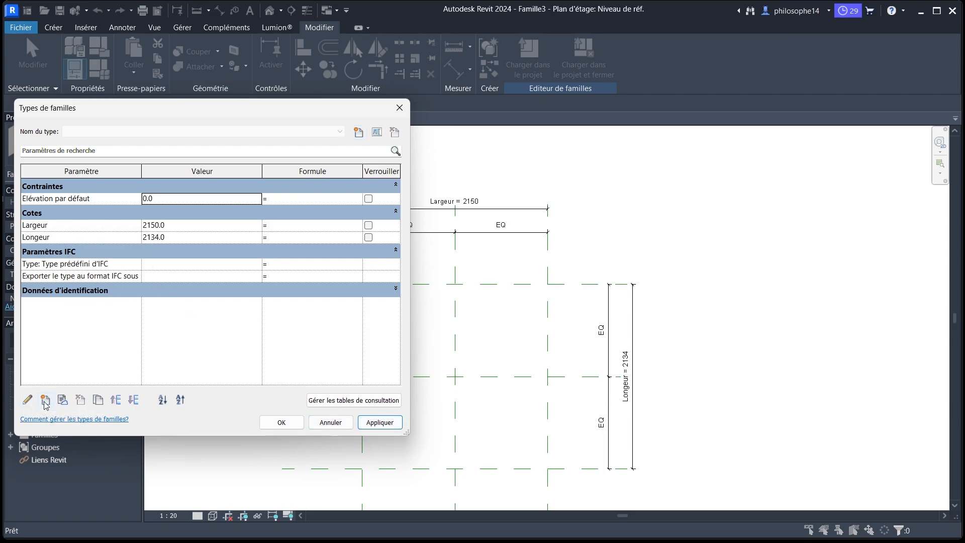
{"action": "left_click", "coordinate": [281, 422]}
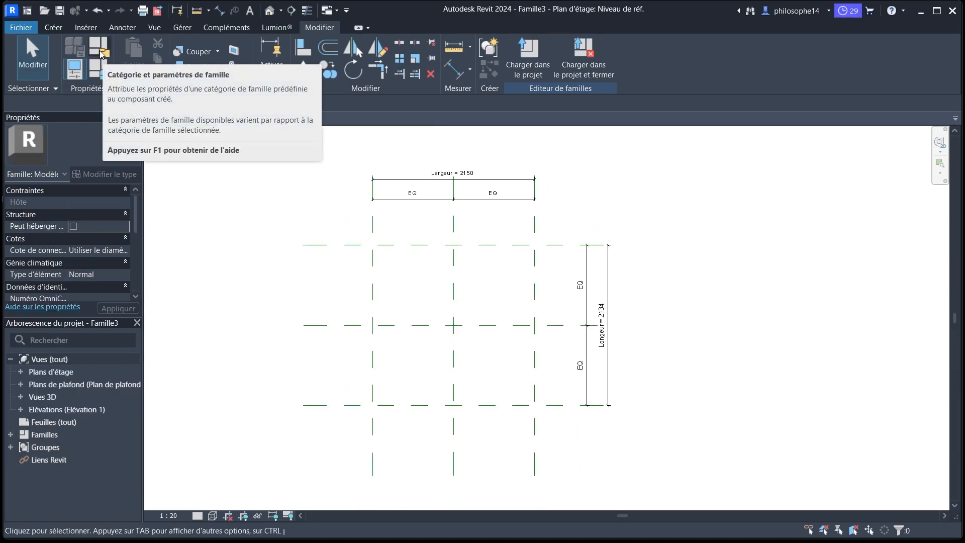
Set the family category to Mobilier from the Architecture categories
{"action": "left_click", "coordinate": [101, 53]}
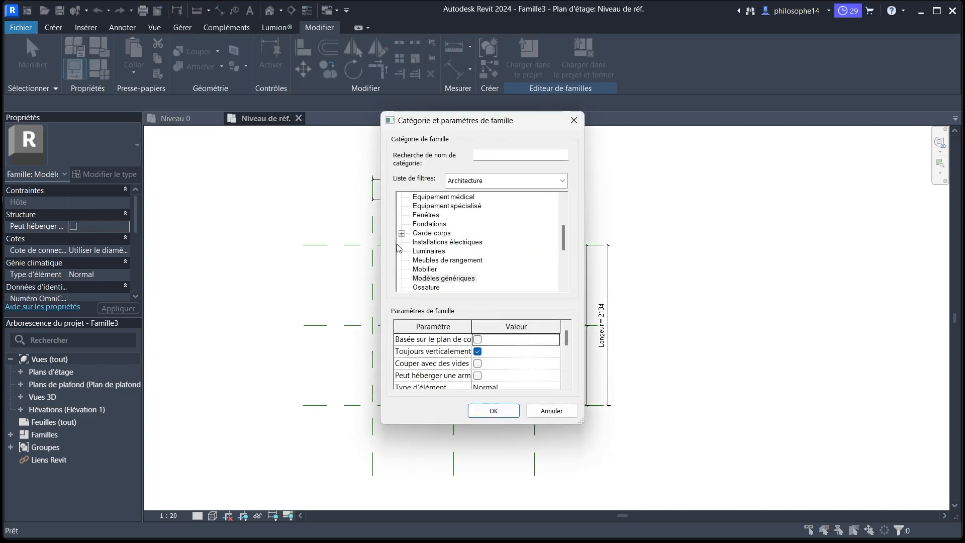
{"action": "scroll", "coordinate": [432, 245], "scroll_direction": "down", "scroll_amount": 2}
{"action": "scroll", "coordinate": [432, 245], "scroll_direction": "down", "scroll_amount": 1}
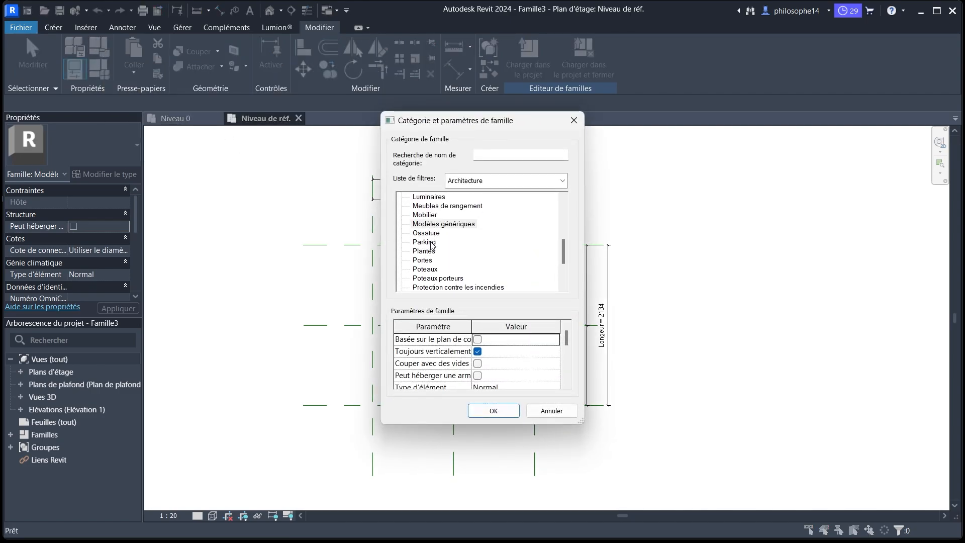
{"action": "scroll", "coordinate": [431, 244], "scroll_direction": "down", "scroll_amount": 3}
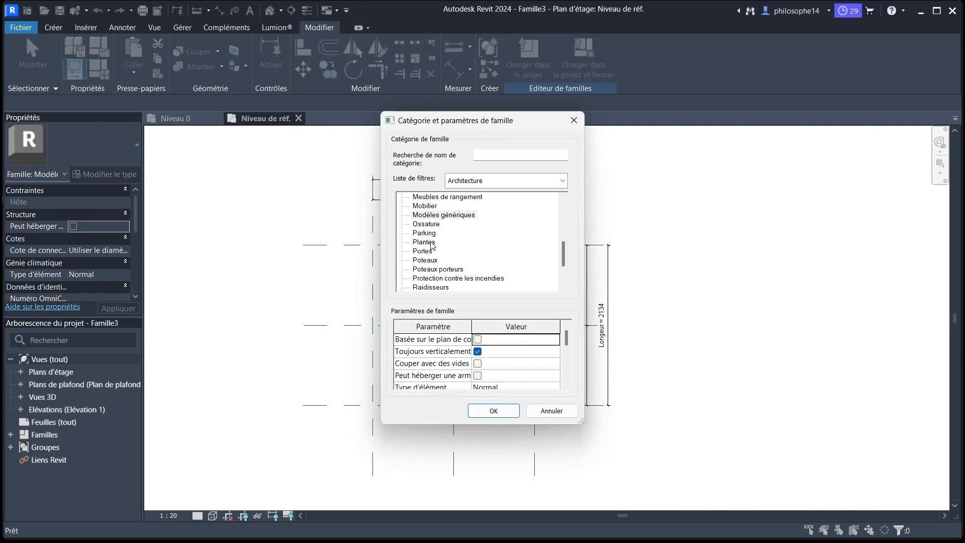
{"action": "scroll", "coordinate": [431, 244], "scroll_direction": "up", "scroll_amount": 3}
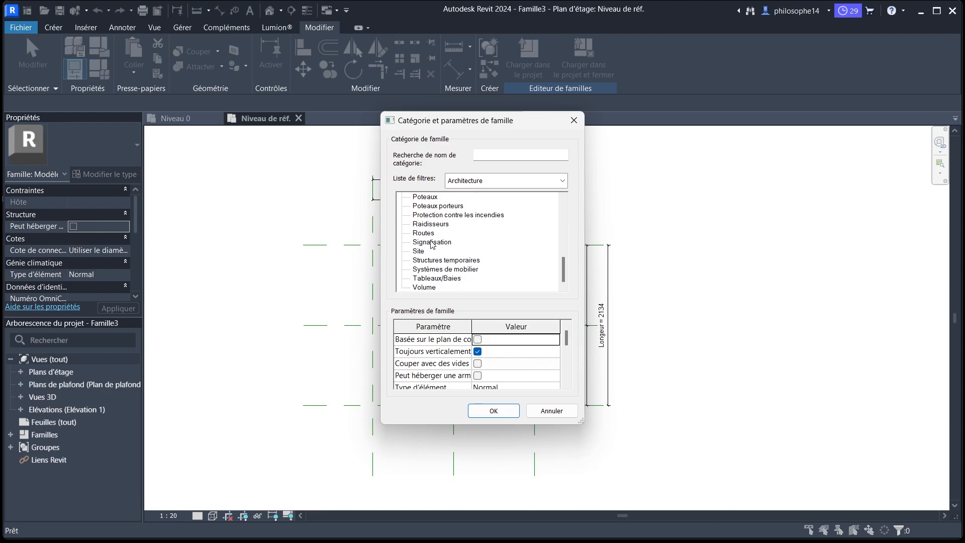
{"action": "left_click", "coordinate": [422, 210]}
{"action": "key", "text": "Return"}
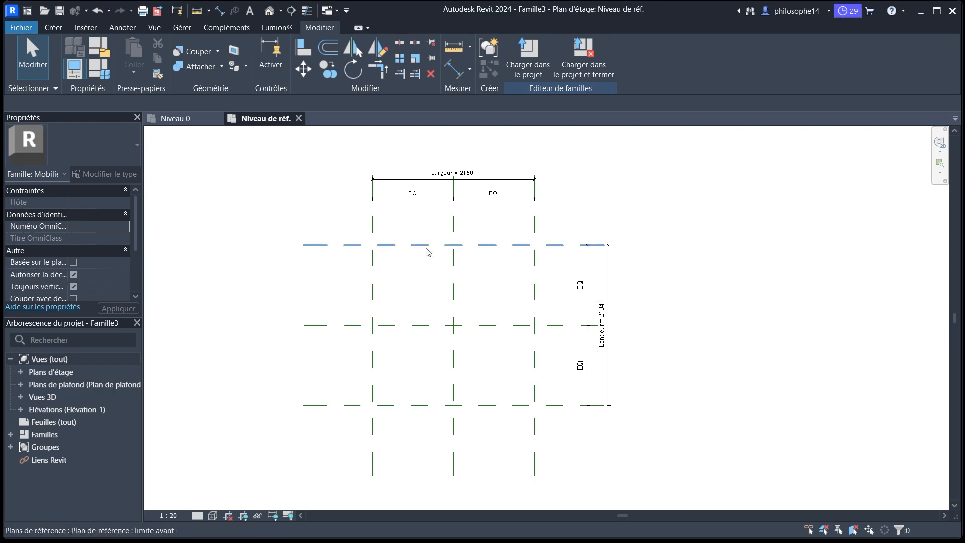
Move the limite droite plane toward the centre, to a Largeur of about 1626, to test the equality constraint
{"action": "scroll", "coordinate": [445, 271], "scroll_direction": "up", "scroll_amount": 1}
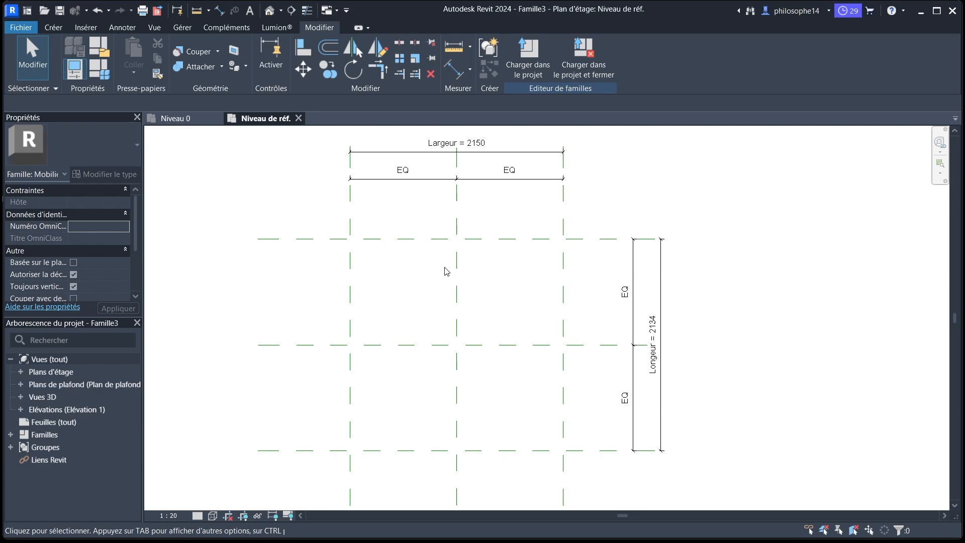
{"action": "scroll", "coordinate": [446, 271], "scroll_direction": "down", "scroll_amount": 1}
{"action": "scroll", "coordinate": [473, 247], "scroll_direction": "up", "scroll_amount": 1}
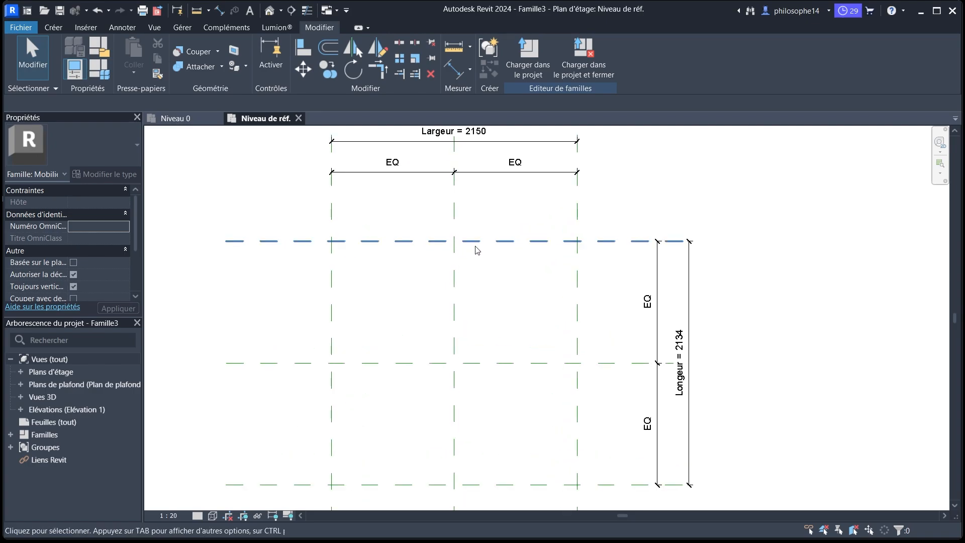
{"action": "scroll", "coordinate": [476, 242], "scroll_direction": "down", "scroll_amount": 1}
{"action": "left_click", "coordinate": [503, 170]}
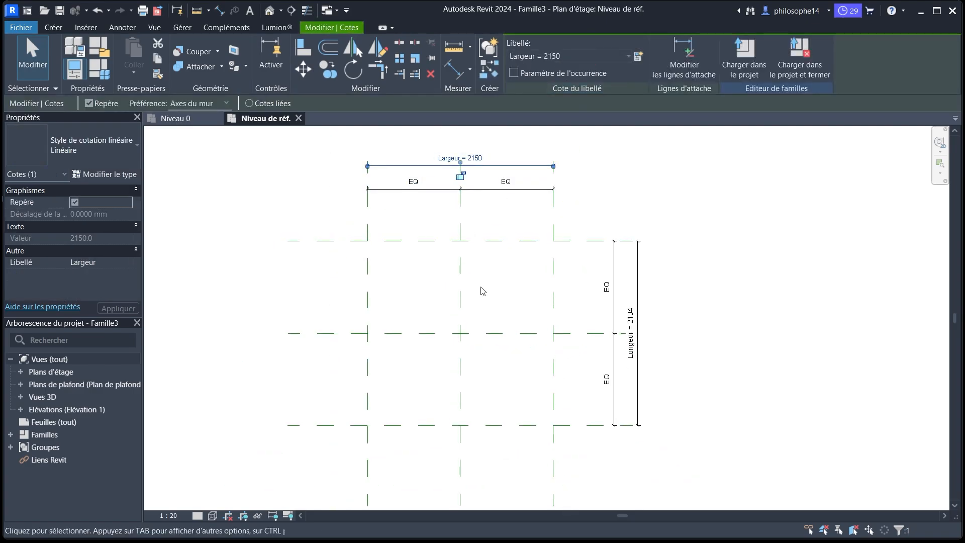
{"action": "left_click", "coordinate": [413, 192]}
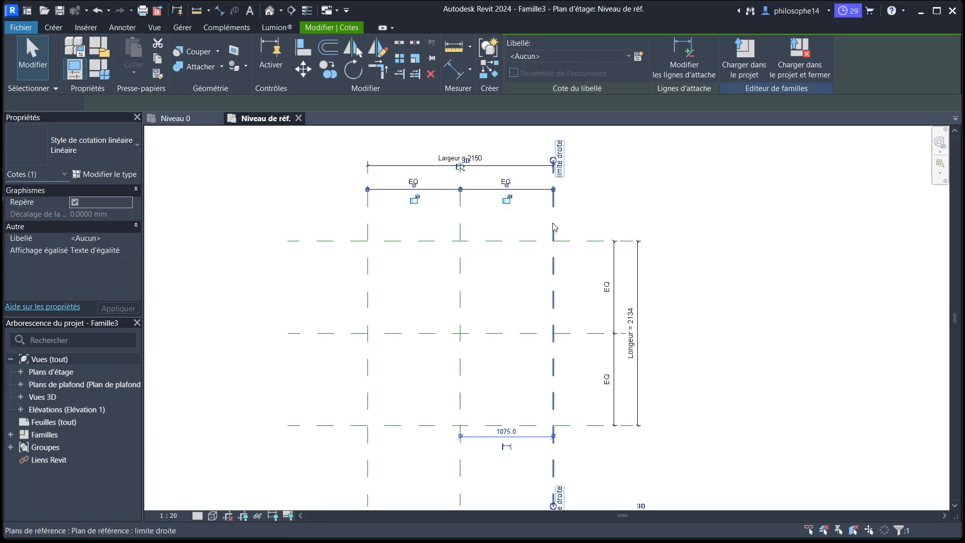
{"action": "left_click_drag", "start_coordinate": [555, 227], "coordinate": [530, 227]}
Move the limite avant plane toward the centre, to a Longeur of about 1960, to test the equality constraint
{"action": "left_click", "coordinate": [489, 243]}
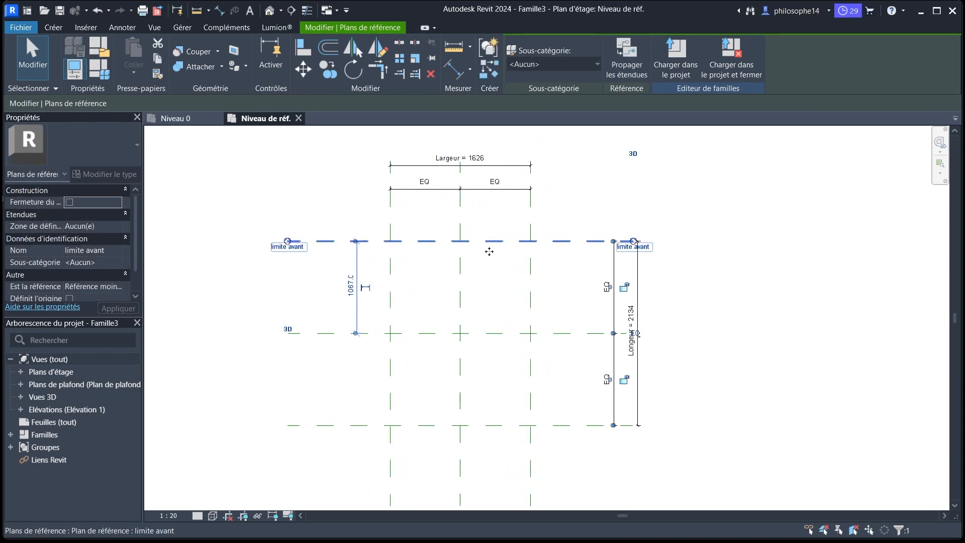
{"action": "mouse_move", "coordinate": [489, 251]}
{"action": "left_mouse_down"}
{"action": "mouse_move", "coordinate": [493, 306]}
{"action": "mouse_move", "coordinate": [494, 241]}
{"action": "mouse_move", "coordinate": [493, 276]}
{"action": "mouse_move", "coordinate": [498, 243]}
{"action": "mouse_move", "coordinate": [498, 269]}
{"action": "mouse_move", "coordinate": [500, 252]}
{"action": "left_mouse_up"}
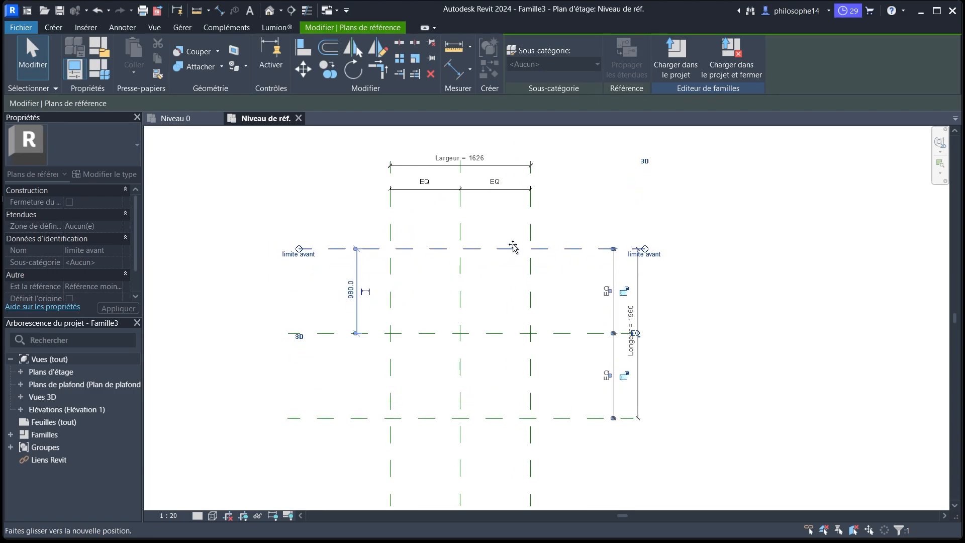
{"action": "left_click", "coordinate": [563, 208]}
Set the Largeur dimension above the grid to 2000
{"action": "scroll", "coordinate": [563, 208], "scroll_direction": "up", "scroll_amount": 1}
{"action": "scroll", "coordinate": [563, 208], "scroll_direction": "down", "scroll_amount": 1}
{"action": "left_click", "coordinate": [467, 166]}
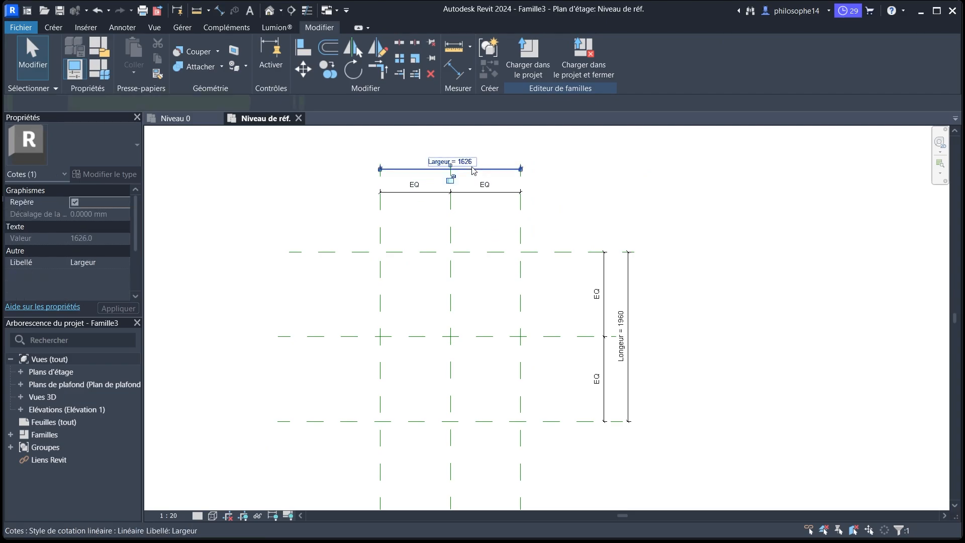
{"action": "left_click", "coordinate": [471, 160]}
{"action": "type", "text": "2000"}
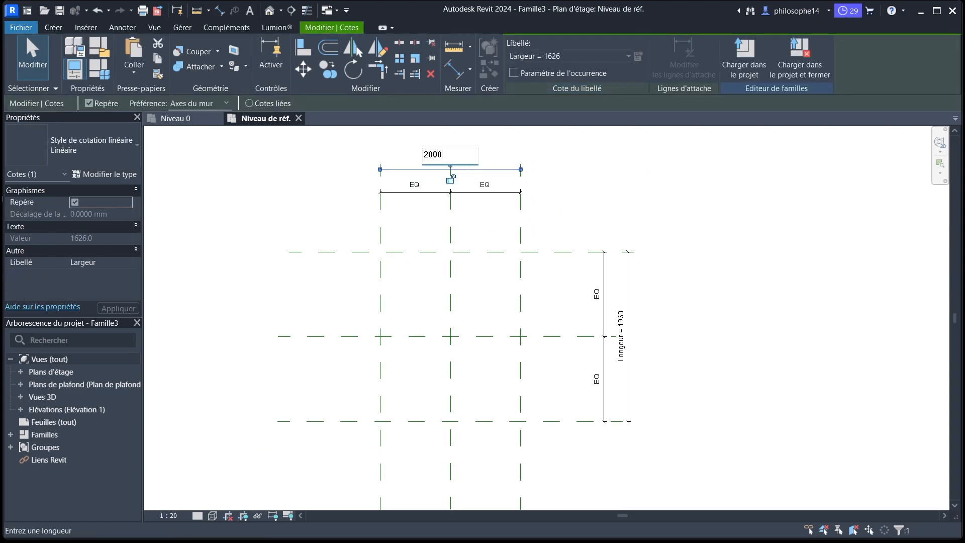
{"action": "key", "text": "Return"}
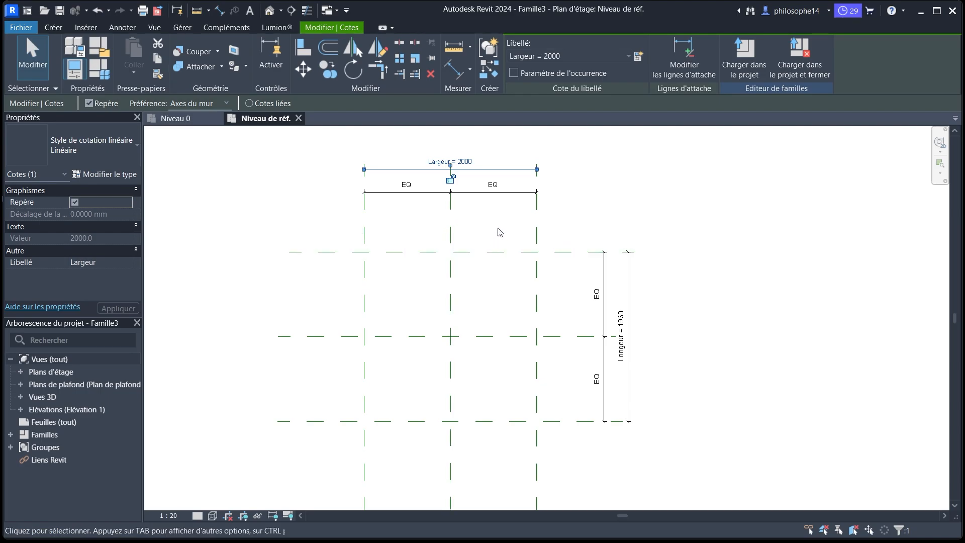
Set the Longeur dimension beside the grid to 1000 and deselect it
{"action": "scroll", "coordinate": [471, 204], "scroll_direction": "up", "scroll_amount": 1}
{"action": "scroll", "coordinate": [472, 205], "scroll_direction": "up", "scroll_amount": 2}
{"action": "scroll", "coordinate": [468, 226], "scroll_direction": "down", "scroll_amount": 2}
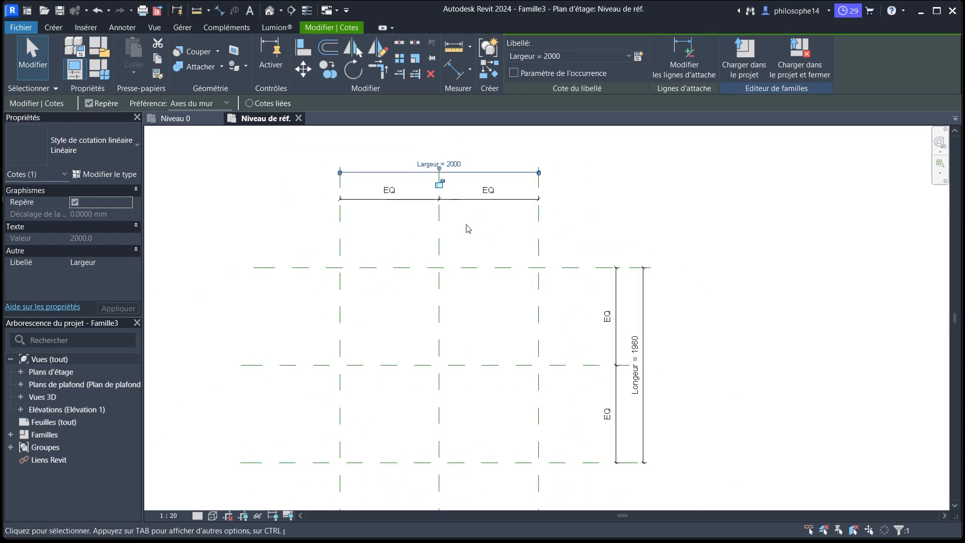
{"action": "scroll", "coordinate": [488, 240], "scroll_direction": "down", "scroll_amount": 1}
{"action": "left_click", "coordinate": [605, 318]}
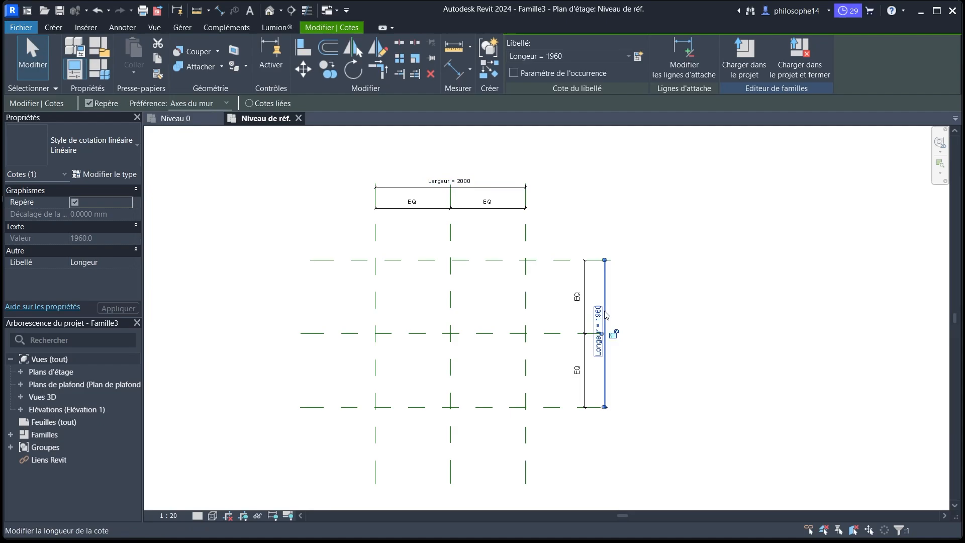
{"action": "left_click", "coordinate": [599, 317]}
{"action": "type", "text": "1000"}
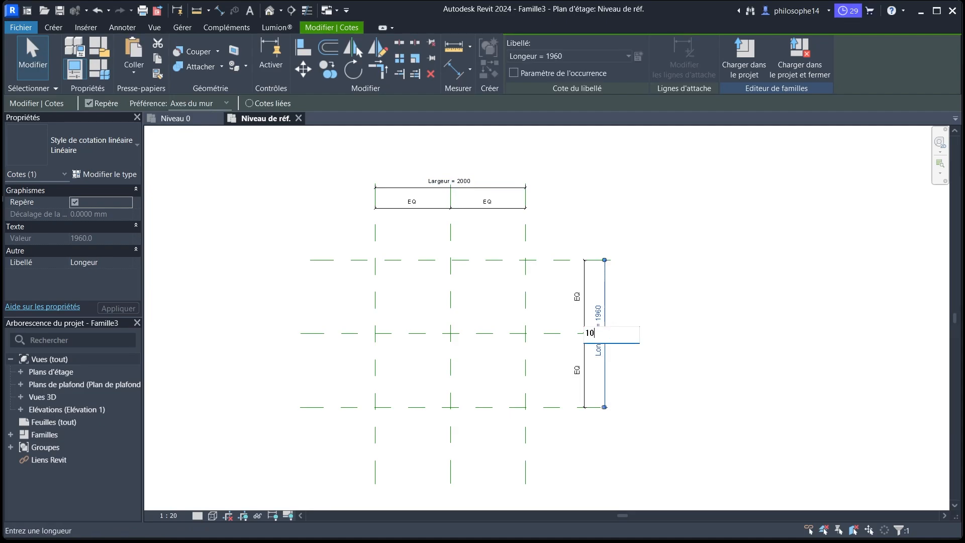
{"action": "key", "text": "Return"}
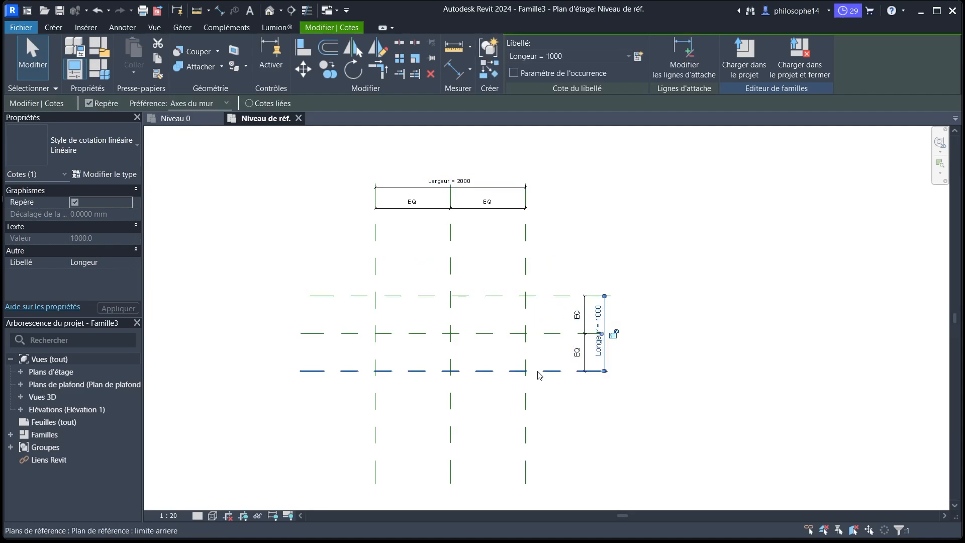
{"action": "scroll", "coordinate": [520, 257], "scroll_direction": "down", "scroll_amount": 1}
{"action": "left_click", "coordinate": [493, 261]}
Open the Arrière elevation view of the family
{"action": "scroll", "coordinate": [479, 244], "scroll_direction": "up", "scroll_amount": 2}
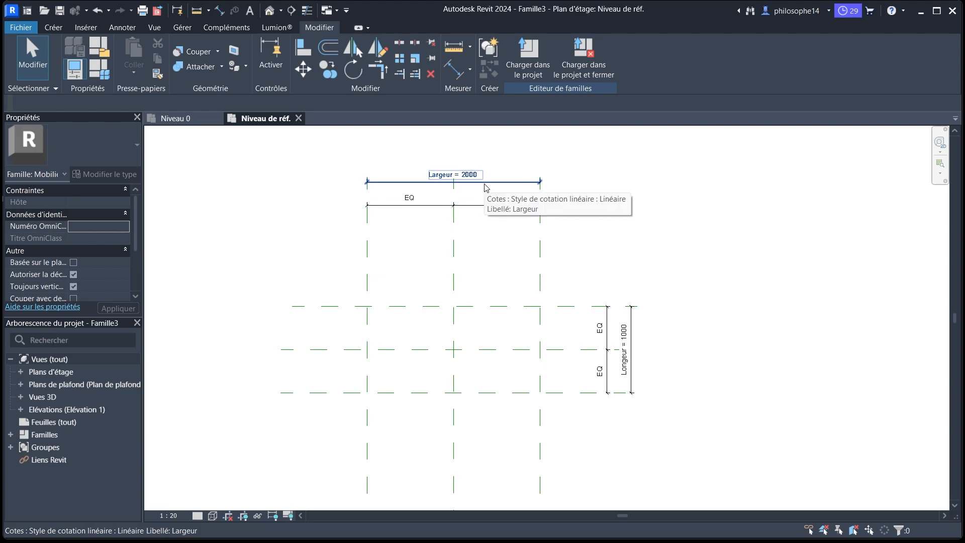
{"action": "left_click", "coordinate": [22, 409]}
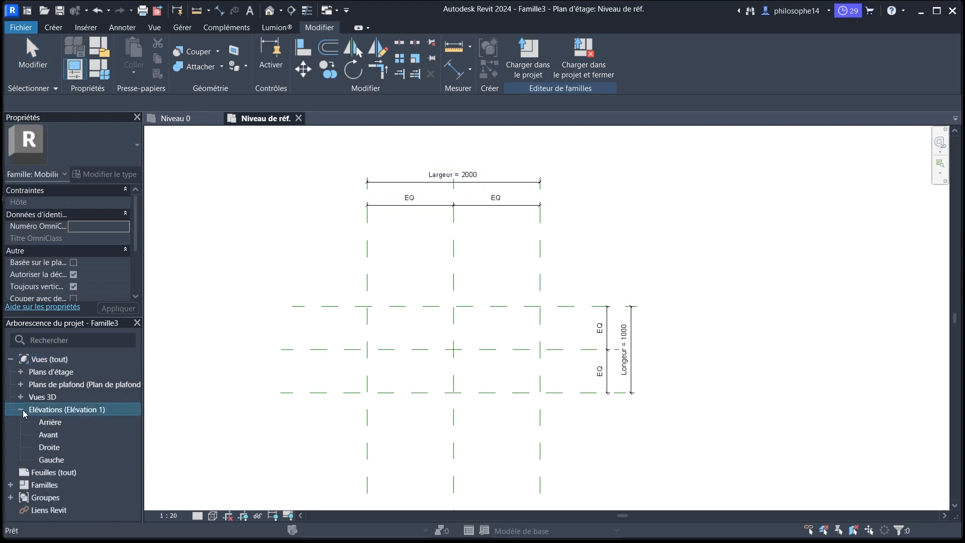
{"action": "left_click", "coordinate": [53, 422]}
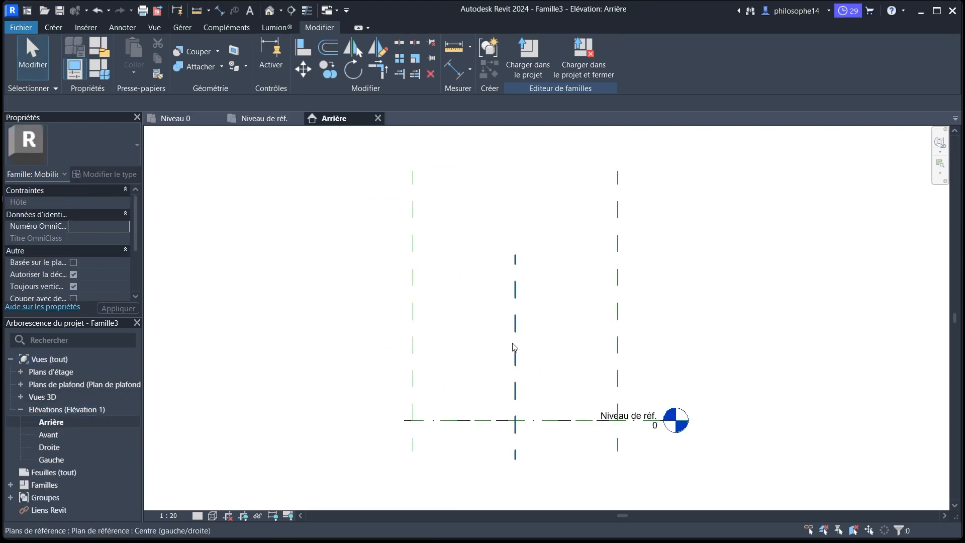
Draw a horizontal reference plane across the vertical planes, about 1510 above Niveau de réf
{"action": "left_click", "coordinate": [489, 421]}
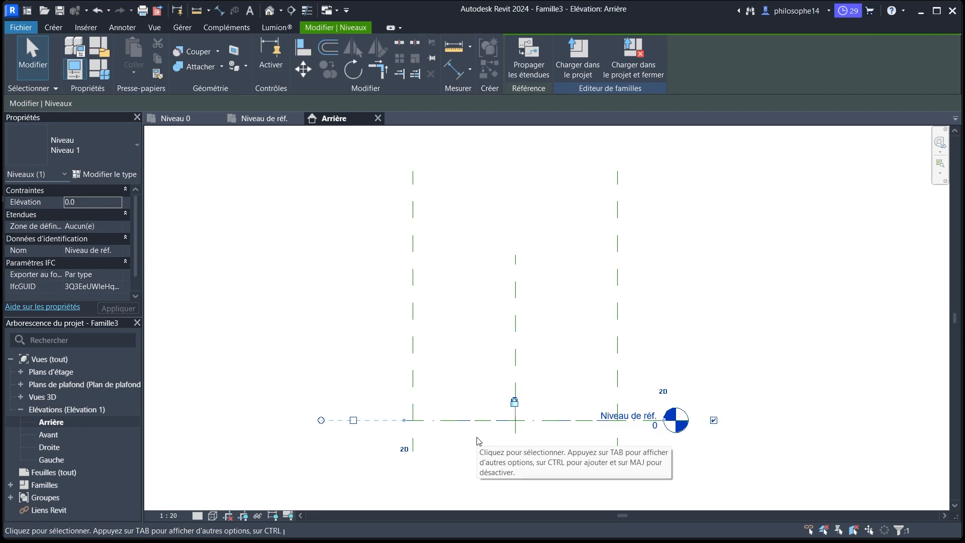
{"action": "left_click", "coordinate": [419, 306]}
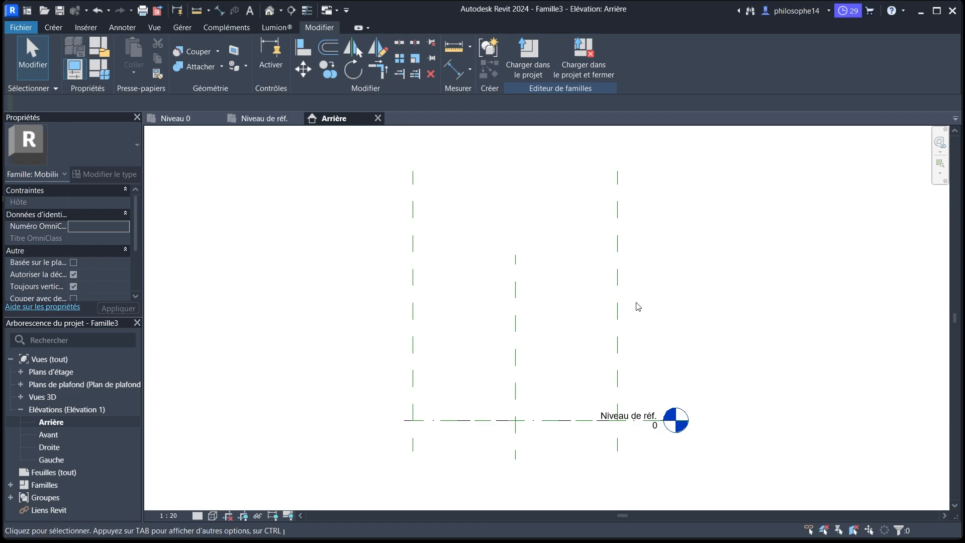
{"action": "left_click", "coordinate": [54, 27]}
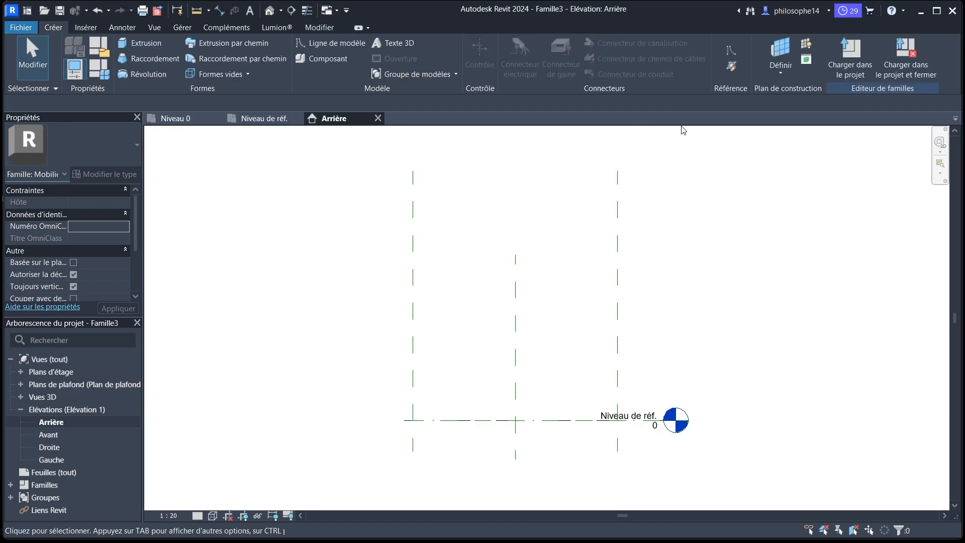
{"action": "left_click", "coordinate": [731, 66]}
{"action": "left_click", "coordinate": [377, 266]}
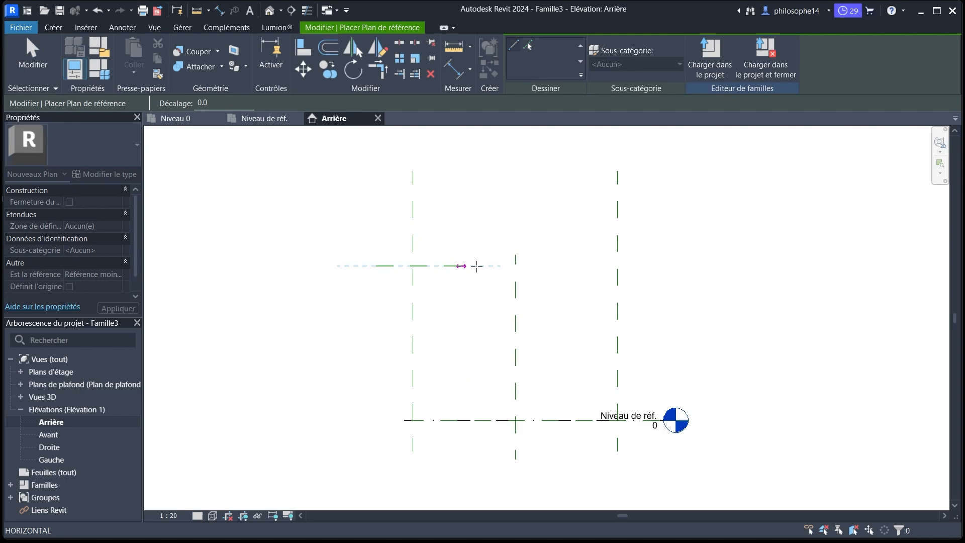
{"action": "left_click", "coordinate": [662, 265]}
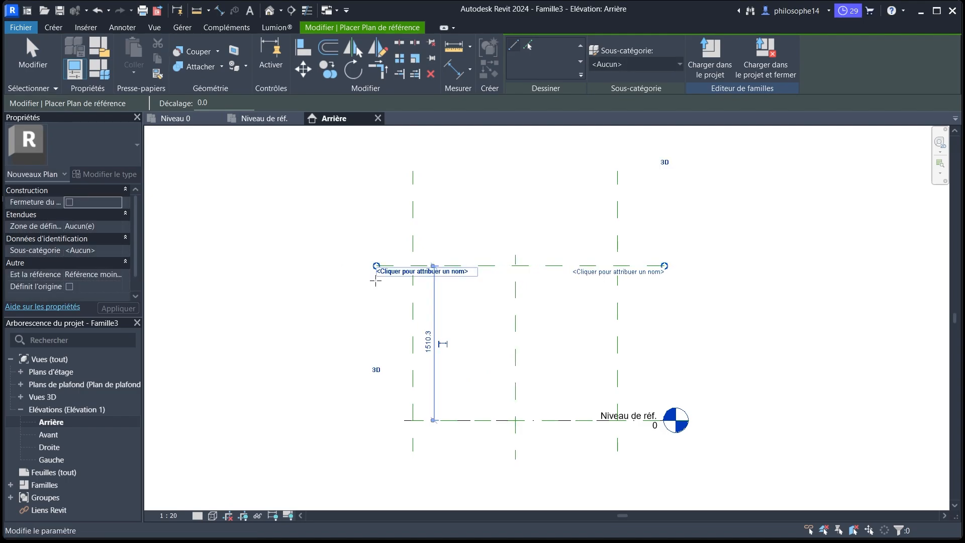
Draw a second horizontal reference plane about 202 below the first and end the command
{"action": "left_click", "coordinate": [384, 286]}
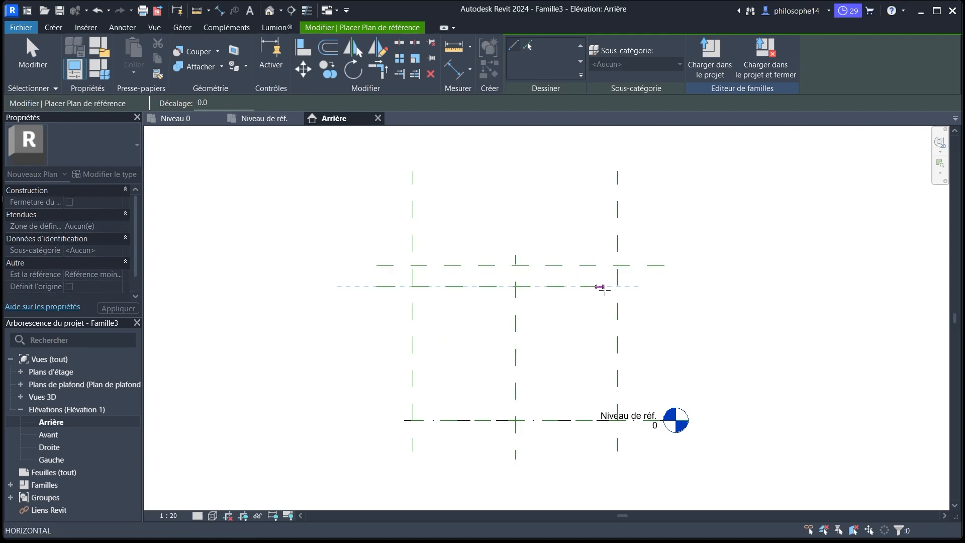
{"action": "left_click", "coordinate": [658, 287]}
{"action": "right_click", "coordinate": [687, 211]}
{"action": "left_click", "coordinate": [708, 222]}
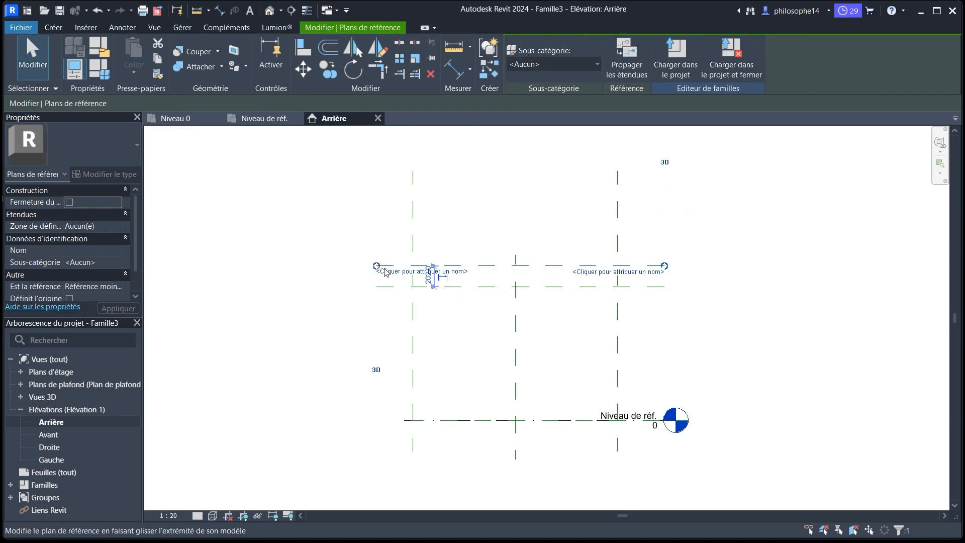
Name the upper horizontal reference plane "surface haut" and the lower one "sous face"
{"action": "left_click", "coordinate": [395, 272]}
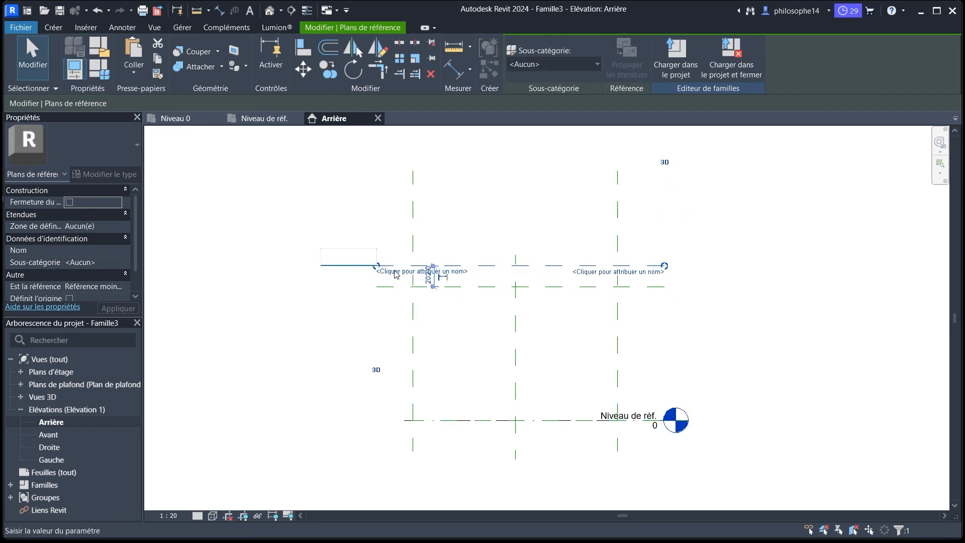
{"action": "type", "text": "surface haut"}
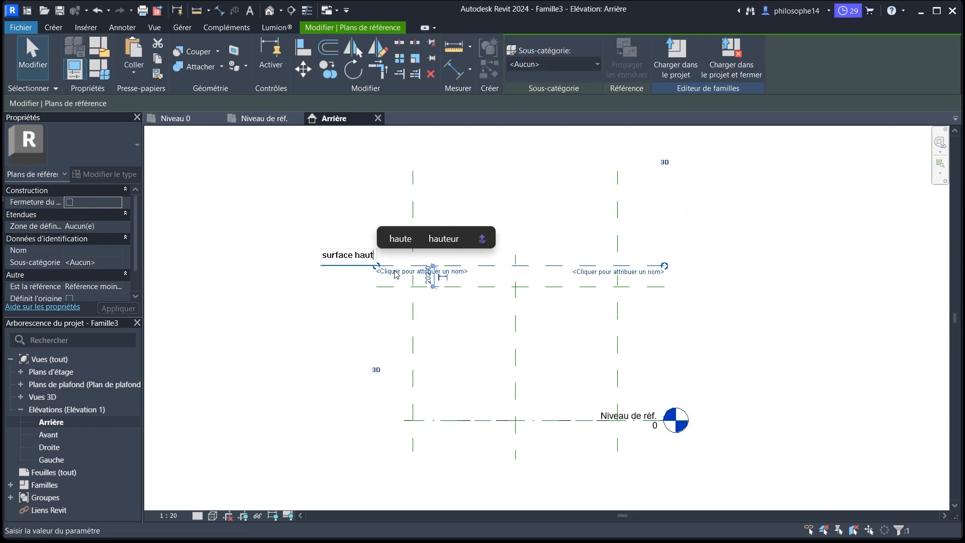
{"action": "left_click", "coordinate": [390, 287]}
{"action": "left_click", "coordinate": [388, 296]}
{"action": "type", "text": "sous face"}
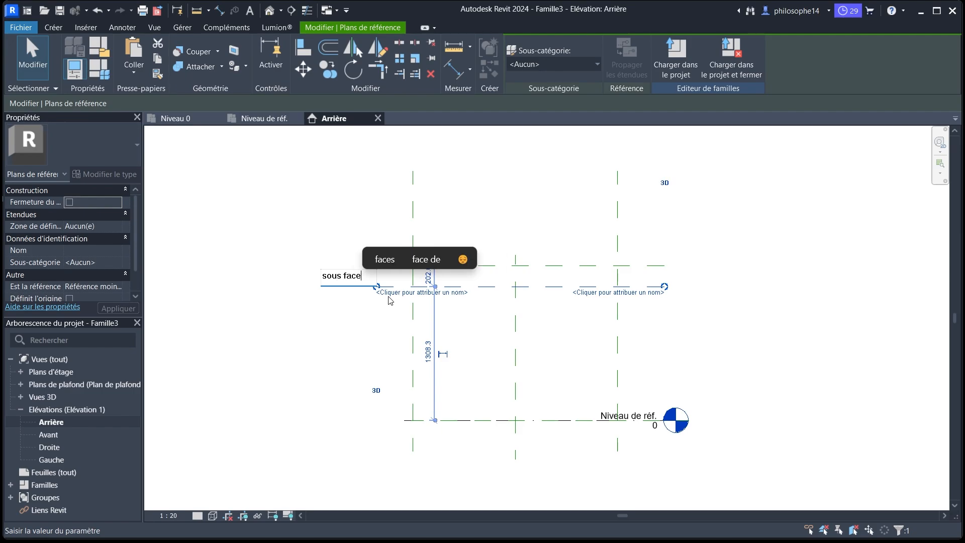
{"action": "key", "text": "Return"}
Place an aligned dimension between the surface haut and sous face planes, outside the limite droite plane
{"action": "scroll", "coordinate": [505, 279], "scroll_direction": "up", "scroll_amount": 3}
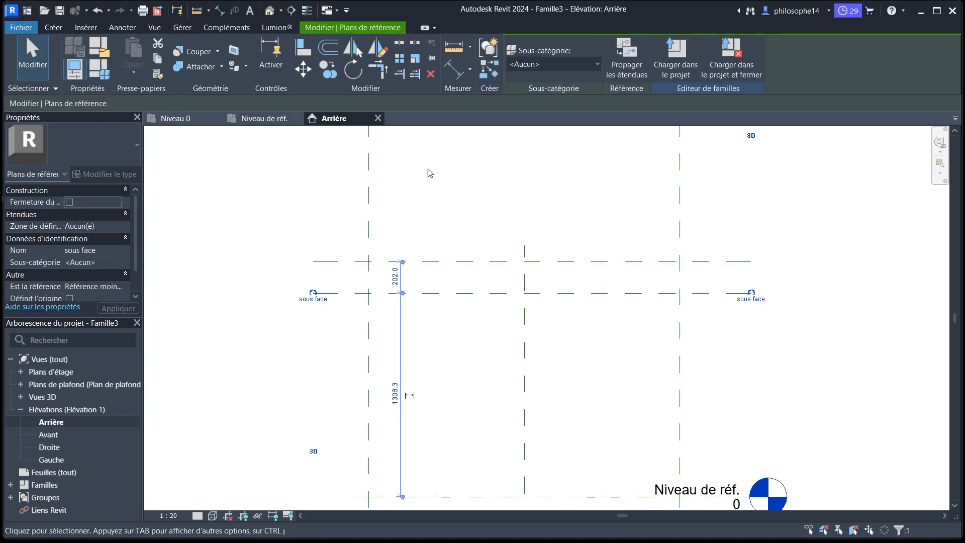
{"action": "left_click", "coordinate": [452, 69]}
{"action": "scroll", "coordinate": [407, 261], "scroll_direction": "up", "scroll_amount": 2}
{"action": "left_click", "coordinate": [330, 262]}
{"action": "left_click", "coordinate": [330, 305]}
{"action": "scroll", "coordinate": [218, 335], "scroll_direction": "up", "scroll_amount": 1}
{"action": "left_click", "coordinate": [270, 274]}
{"action": "right_click", "coordinate": [286, 205]}
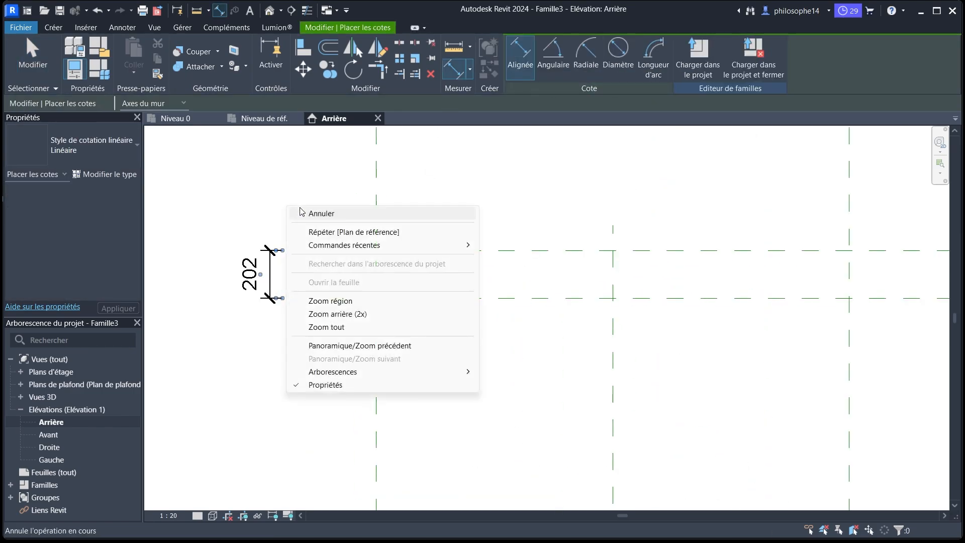
{"action": "left_click", "coordinate": [321, 214]}
Label the dimension between the two horizontal planes with a new family type parameter named "epaiseur" and deselect it
{"action": "left_click", "coordinate": [638, 56]}
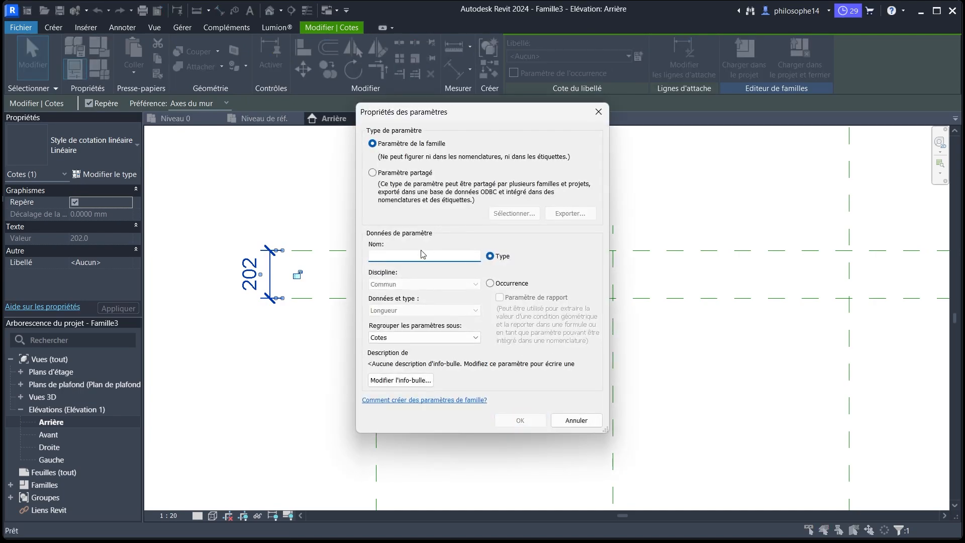
{"action": "type", "text": "epaiseur"}
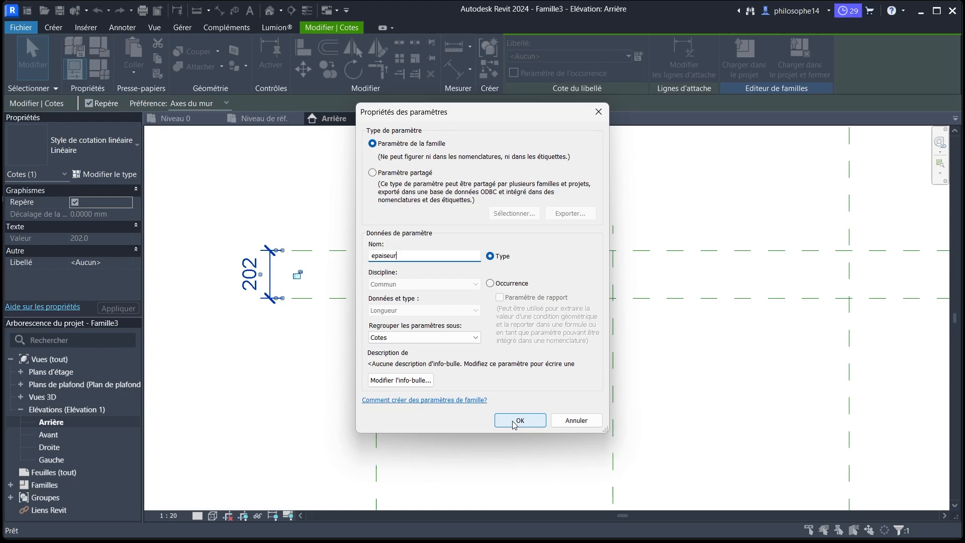
{"action": "left_click", "coordinate": [520, 420]}
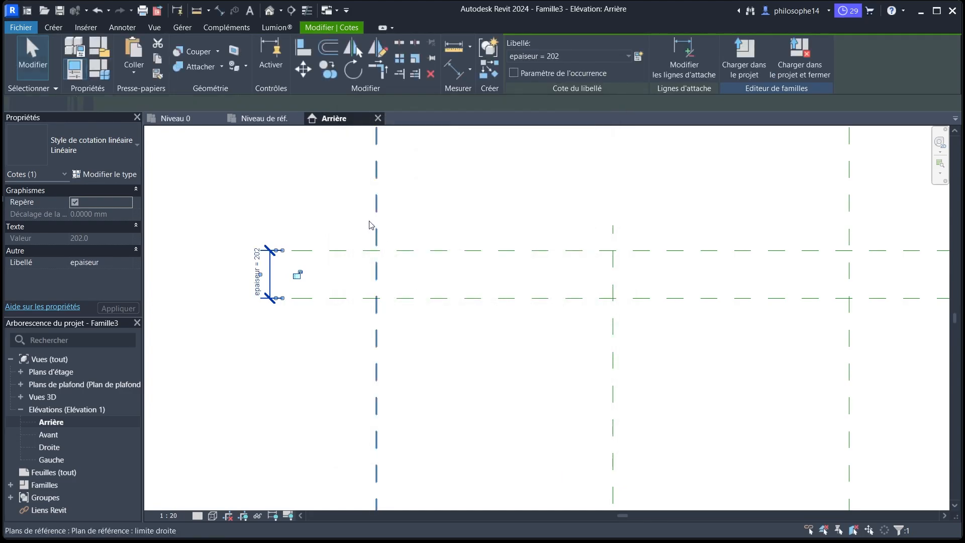
{"action": "key", "text": "Escape"}
{"action": "scroll", "coordinate": [339, 217], "scroll_direction": "down", "scroll_amount": 2}
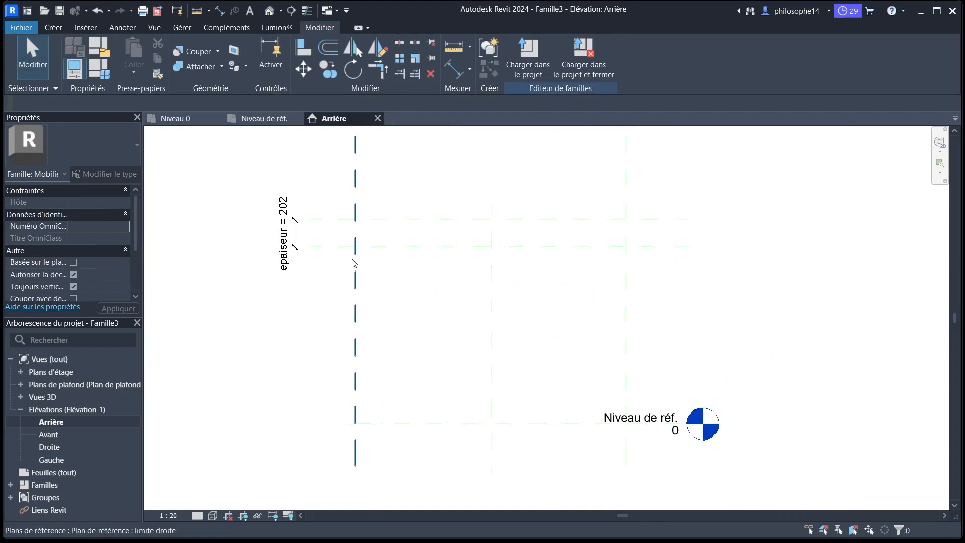
Place an aligned dimension from the surface haut plane down to Niveau de réf., outside the epaiseur dimension
{"action": "left_click", "coordinate": [384, 247]}
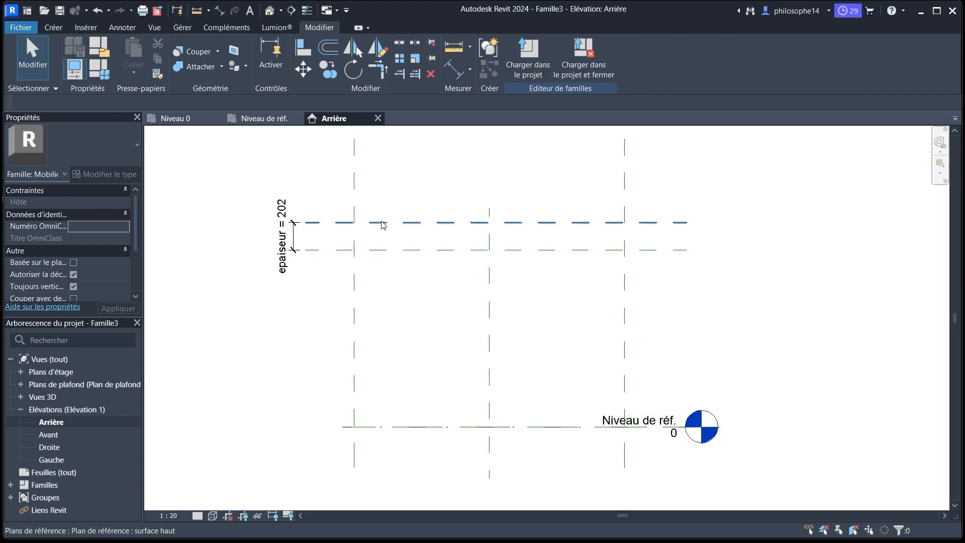
{"action": "left_click", "coordinate": [378, 251]}
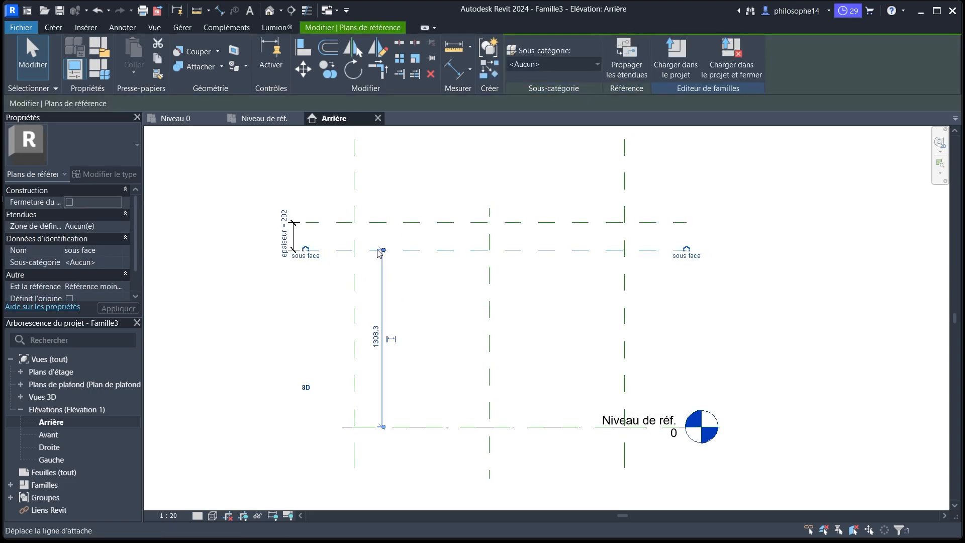
{"action": "left_click", "coordinate": [413, 223]}
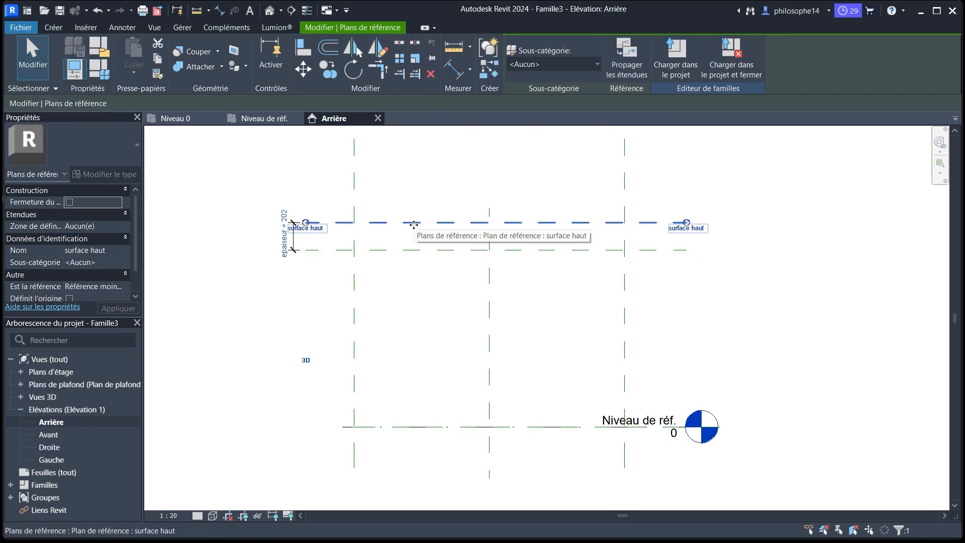
{"action": "left_click", "coordinate": [448, 274]}
{"action": "left_click", "coordinate": [454, 69]}
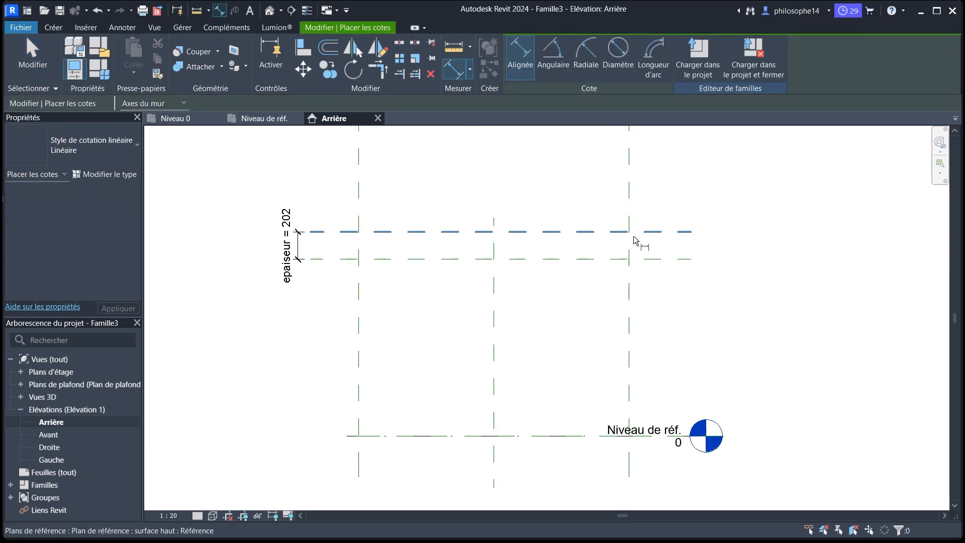
{"action": "left_click", "coordinate": [573, 234]}
{"action": "left_click", "coordinate": [556, 436]}
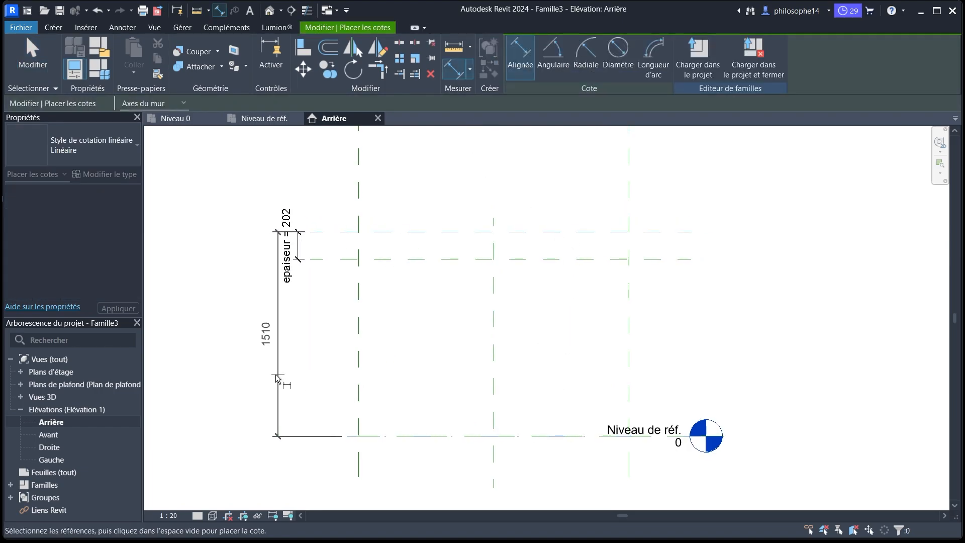
{"action": "right_click", "coordinate": [325, 297]}
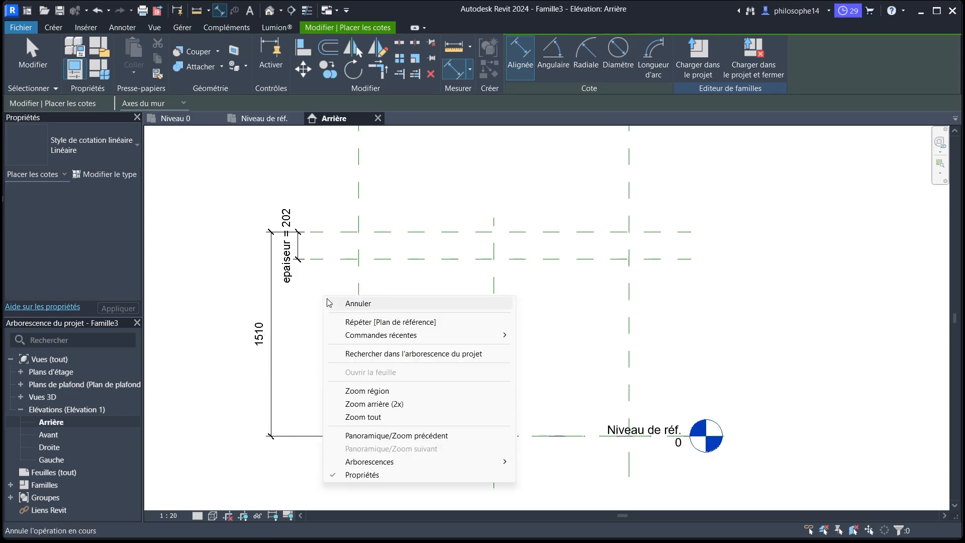
{"action": "left_click", "coordinate": [327, 303]}
Label the overall height dimension with a new family type parameter, trying the name "Hauteur" and renaming it "hauteur"
{"action": "left_click", "coordinate": [272, 304]}
{"action": "left_click", "coordinate": [638, 56]}
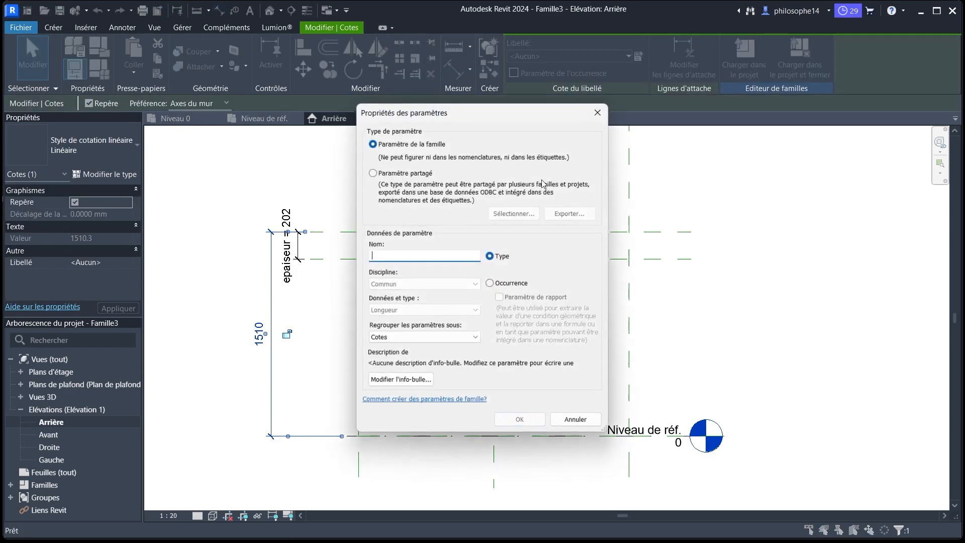
{"action": "type", "text": "Hauteur"}
{"action": "key", "text": "Return"}
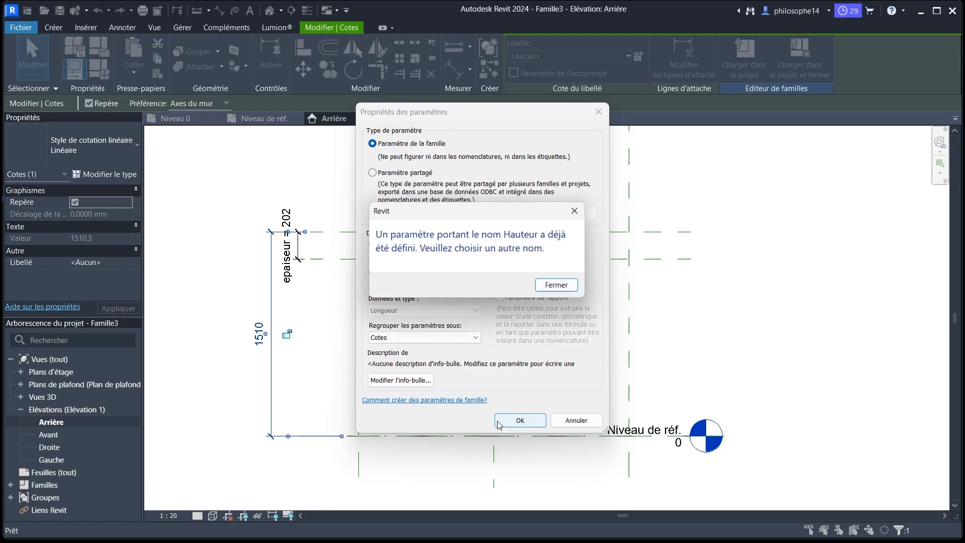
{"action": "left_click", "coordinate": [559, 286]}
{"action": "left_click", "coordinate": [377, 257]}
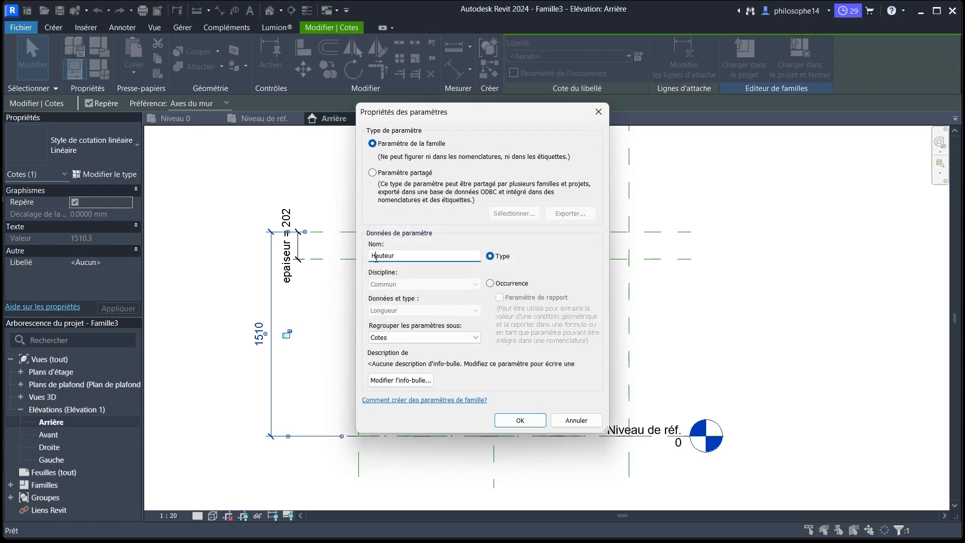
{"action": "key", "text": "BackSpace"}
{"action": "type", "text": "h"}
{"action": "left_click", "coordinate": [520, 420]}
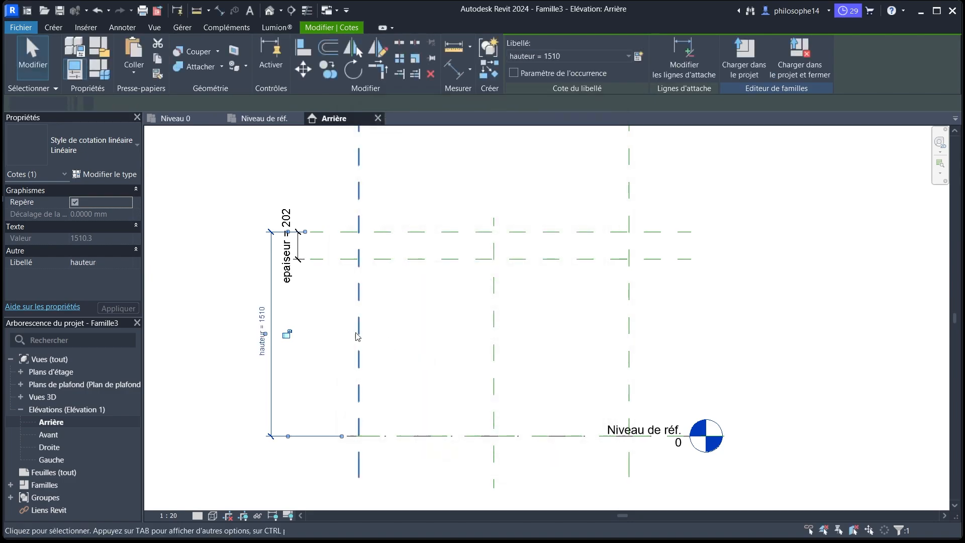
Set the lowercase hauteur parameter to 900 in the family types and apply it to the model
{"action": "scroll", "coordinate": [334, 327], "scroll_direction": "up", "scroll_amount": 2}
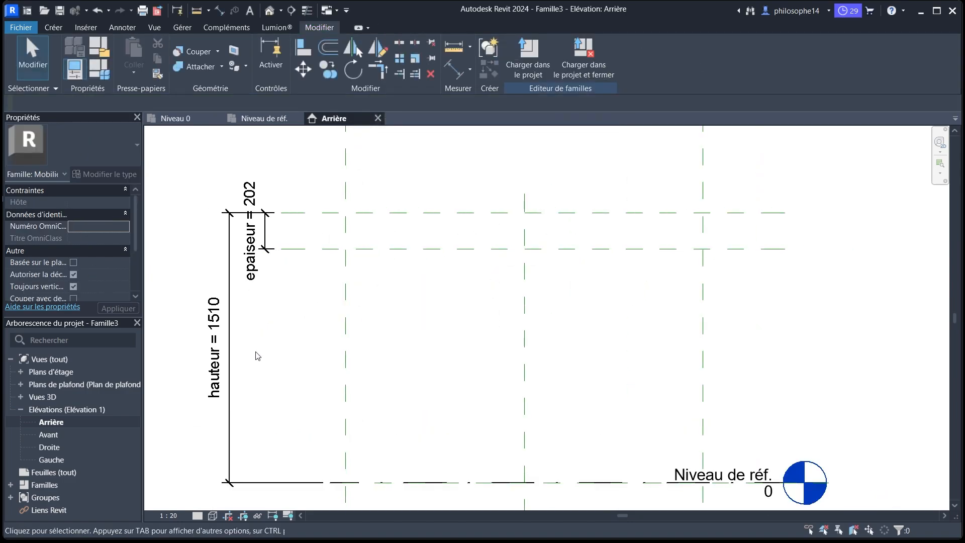
{"action": "scroll", "coordinate": [403, 259], "scroll_direction": "down", "scroll_amount": 1}
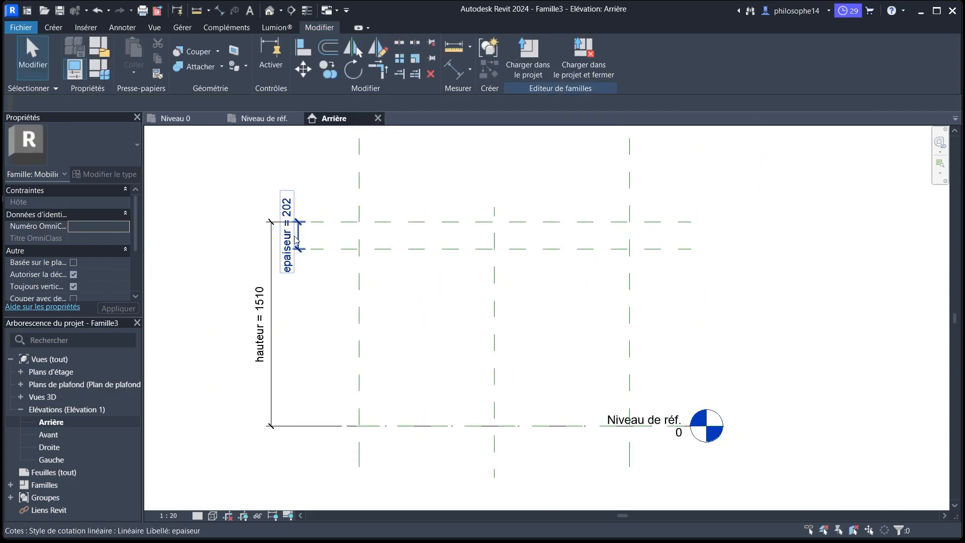
{"action": "scroll", "coordinate": [372, 322], "scroll_direction": "up", "scroll_amount": 1}
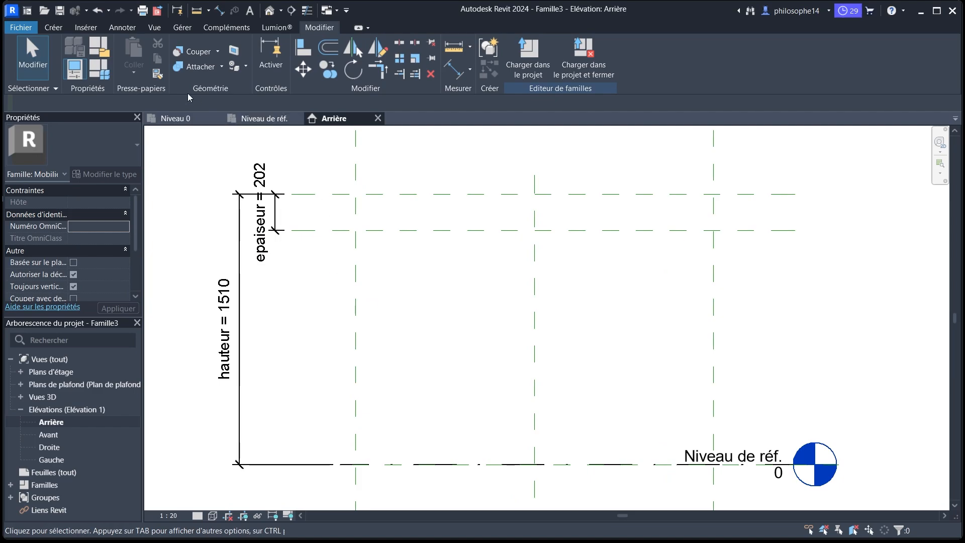
{"action": "left_click", "coordinate": [101, 71]}
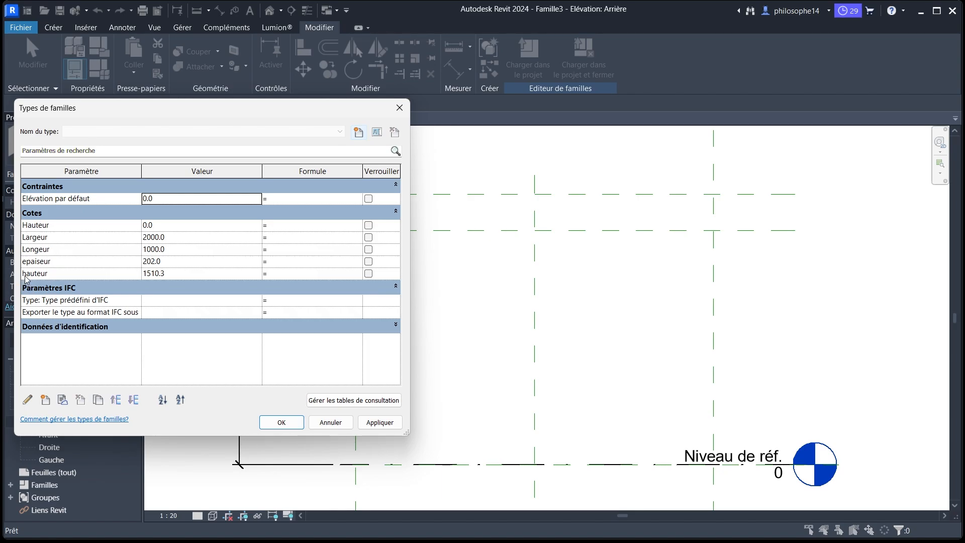
{"action": "left_click", "coordinate": [169, 278]}
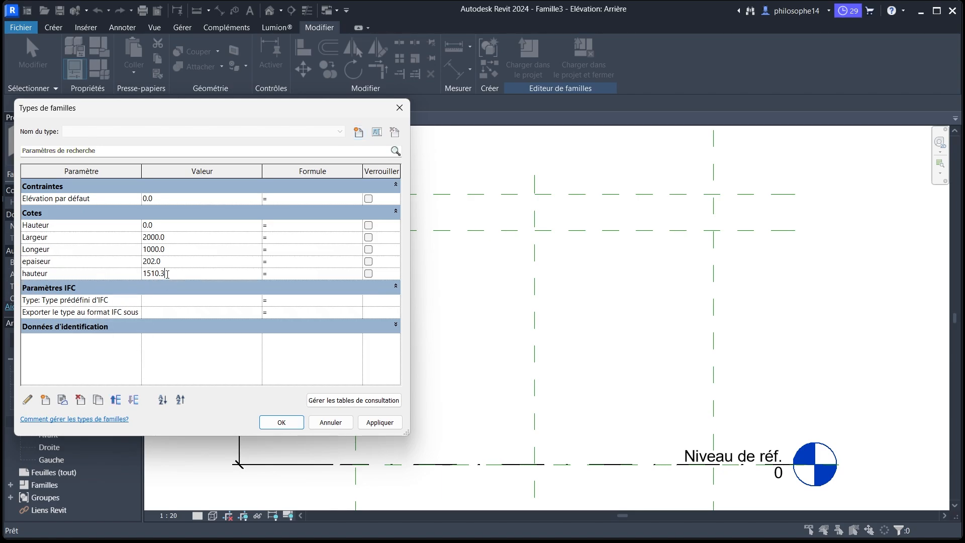
{"action": "double_click", "coordinate": [168, 278]}
{"action": "type", "text": "0."}
{"action": "type", "text": "00"}
{"action": "left_click", "coordinate": [380, 422]}
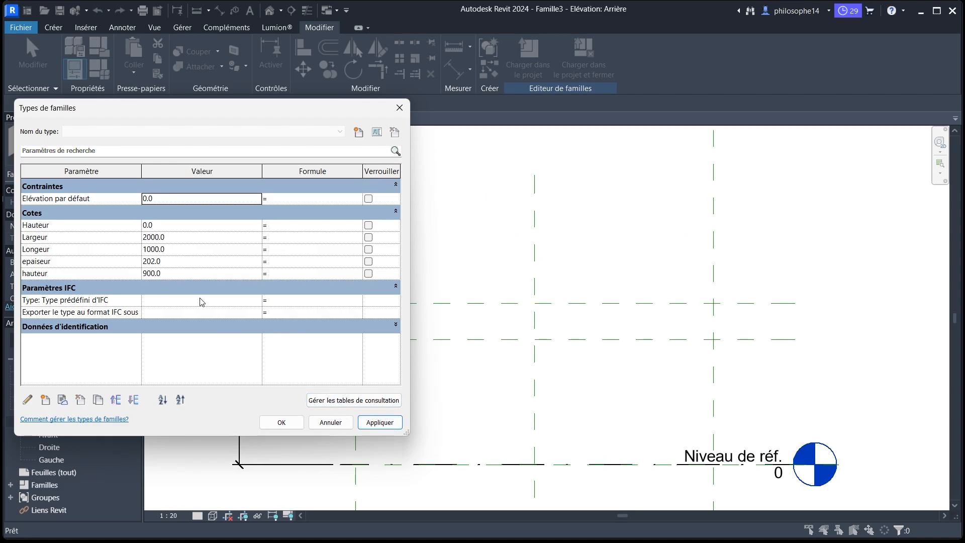
{"action": "left_click", "coordinate": [281, 422]}
{"action": "scroll", "coordinate": [416, 317], "scroll_direction": "down", "scroll_amount": 2}
{"action": "scroll", "coordinate": [416, 297], "scroll_direction": "up", "scroll_amount": 2}
{"action": "scroll", "coordinate": [271, 347], "scroll_direction": "down", "scroll_amount": 2}
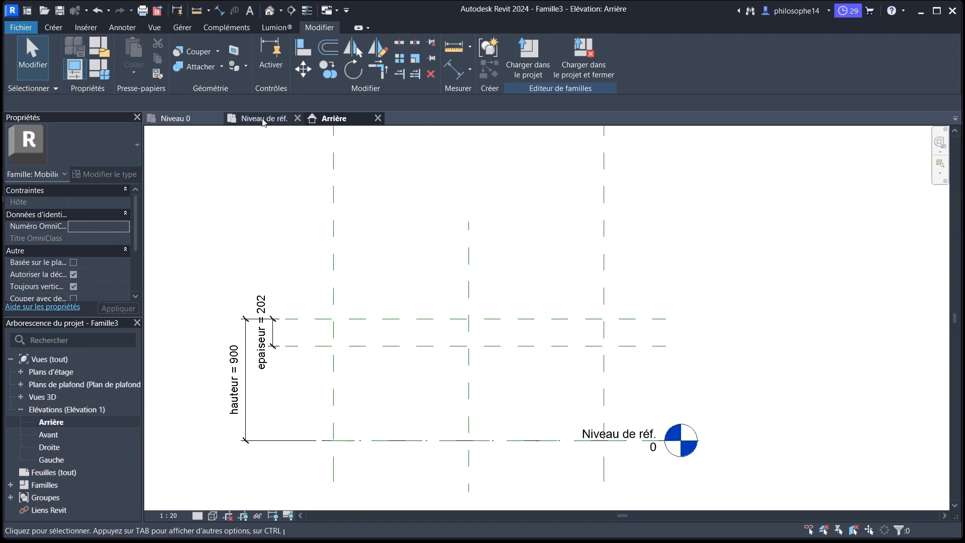
Return to the Niveau de réf. floor plan view
{"action": "left_click", "coordinate": [263, 121]}
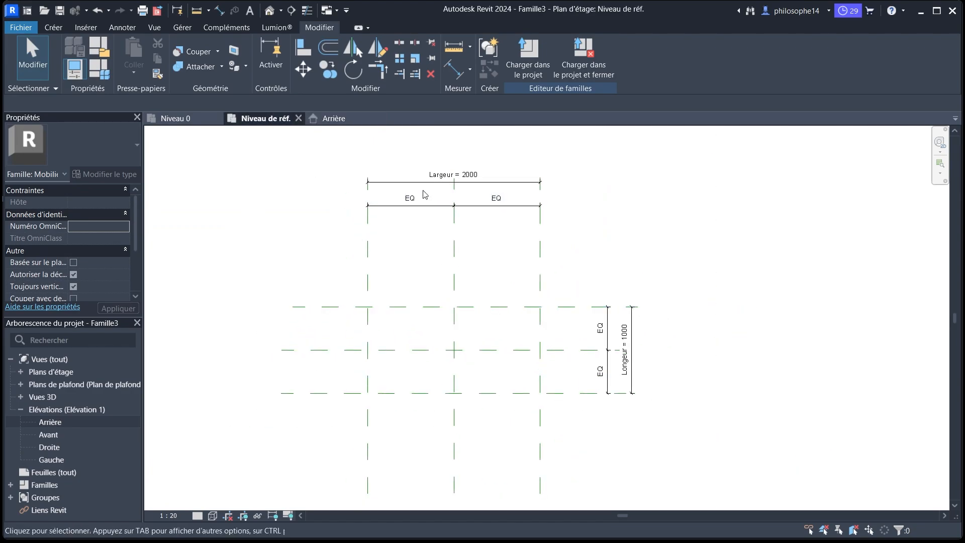
{"action": "scroll", "coordinate": [427, 181], "scroll_direction": "up", "scroll_amount": 1}
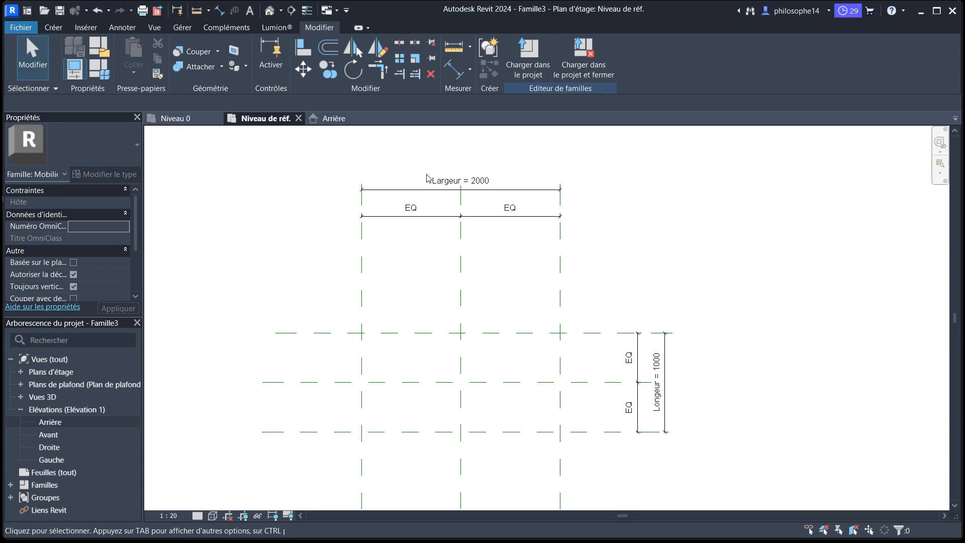
Set the Largeur parameter's formula to Longeur / 2 in the family types, apply it, and close the dialog
{"action": "left_click", "coordinate": [99, 69]}
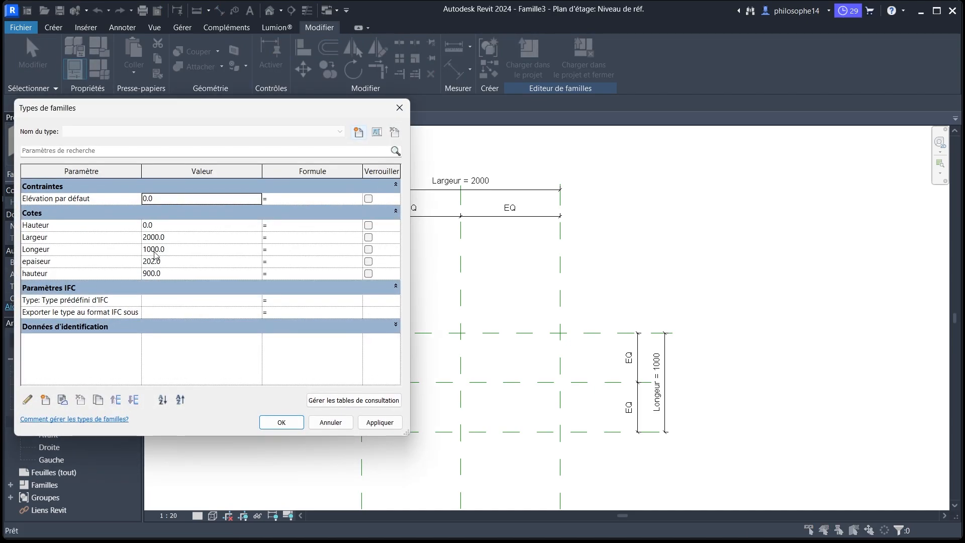
{"action": "left_click", "coordinate": [289, 239]}
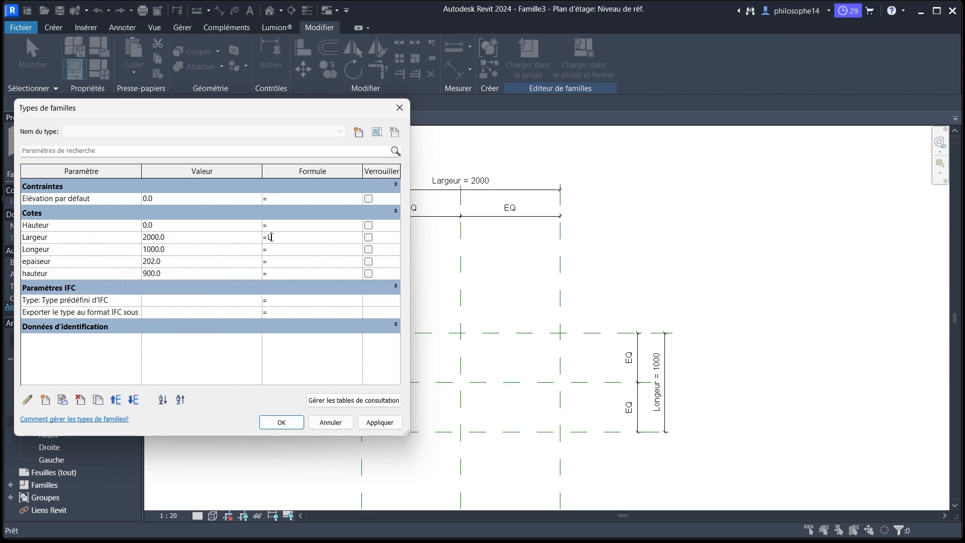
{"action": "type", "text": "ongeur/2"}
{"action": "key", "text": "Return"}
{"action": "left_click", "coordinate": [49, 249]}
{"action": "left_click", "coordinate": [155, 242]}
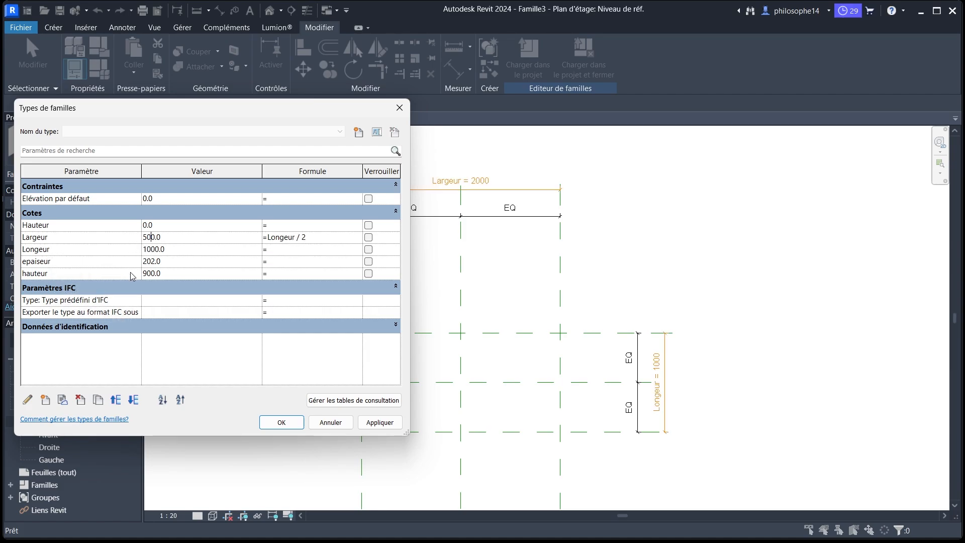
{"action": "left_click", "coordinate": [385, 425]}
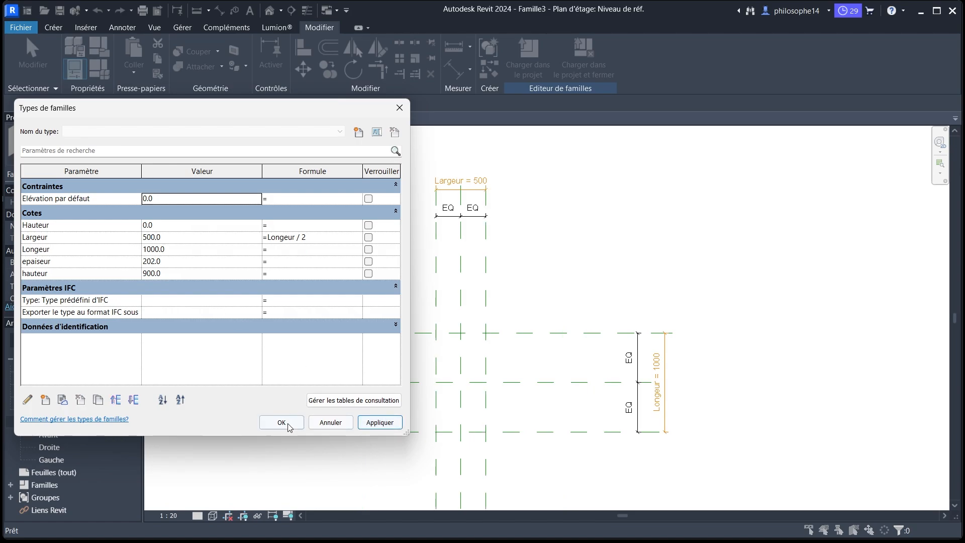
{"action": "left_click", "coordinate": [284, 422]}
Examine the Longeur and Largeur dimensions in the plan to check how the formula drives the width
{"action": "scroll", "coordinate": [504, 186], "scroll_direction": "up", "scroll_amount": 1}
{"action": "scroll", "coordinate": [504, 186], "scroll_direction": "down", "scroll_amount": 1}
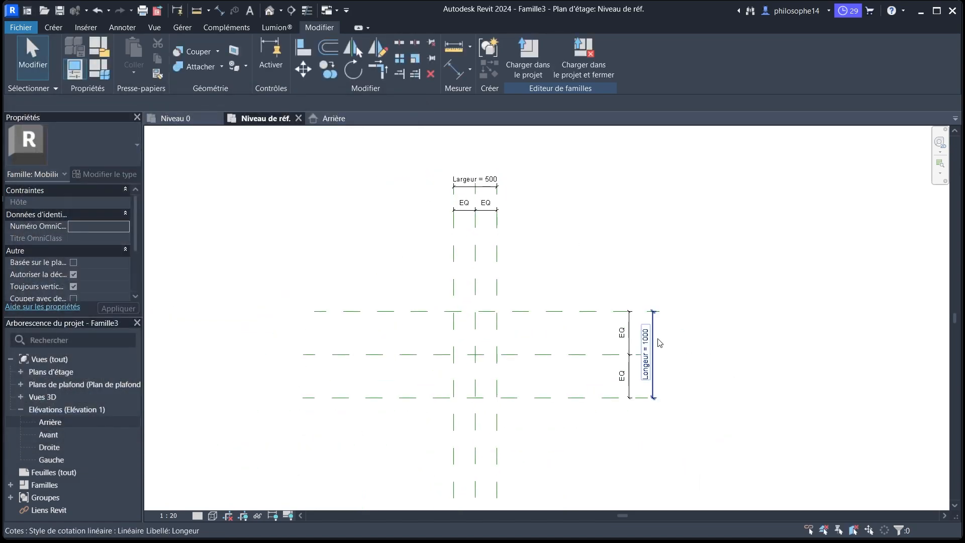
{"action": "scroll", "coordinate": [637, 340], "scroll_direction": "up", "scroll_amount": 1}
{"action": "scroll", "coordinate": [639, 339], "scroll_direction": "up", "scroll_amount": 1}
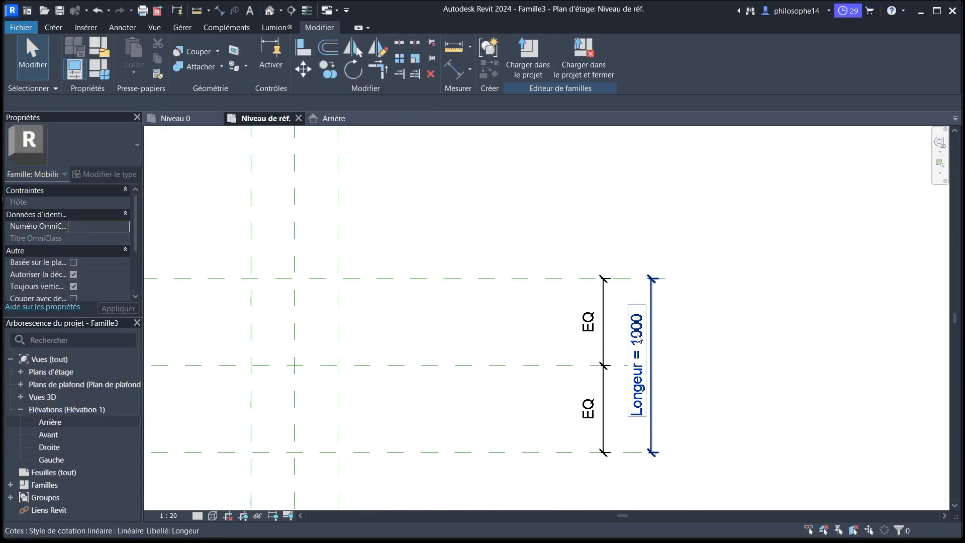
{"action": "scroll", "coordinate": [564, 280], "scroll_direction": "down", "scroll_amount": 3}
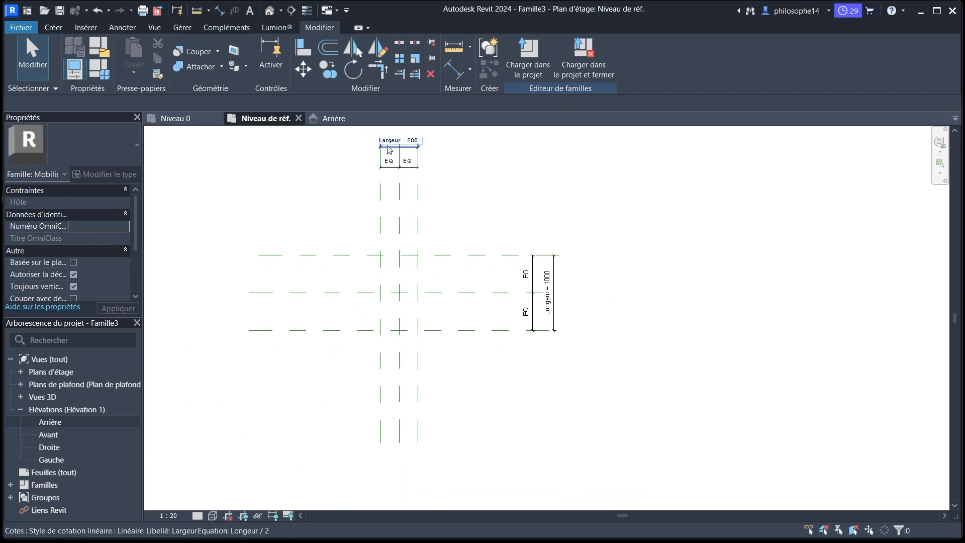
{"action": "scroll", "coordinate": [434, 146], "scroll_direction": "up", "scroll_amount": 2}
{"action": "scroll", "coordinate": [446, 220], "scroll_direction": "down", "scroll_amount": 2}
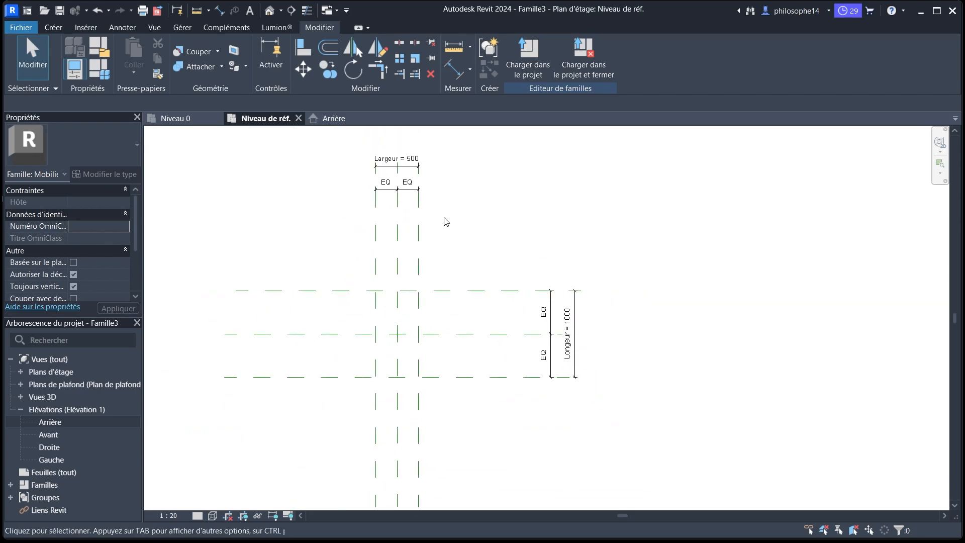
Set the Longeur parameter to 1500 in the family types and apply it to the model
{"action": "left_click", "coordinate": [102, 76]}
{"action": "left_click", "coordinate": [152, 250]}
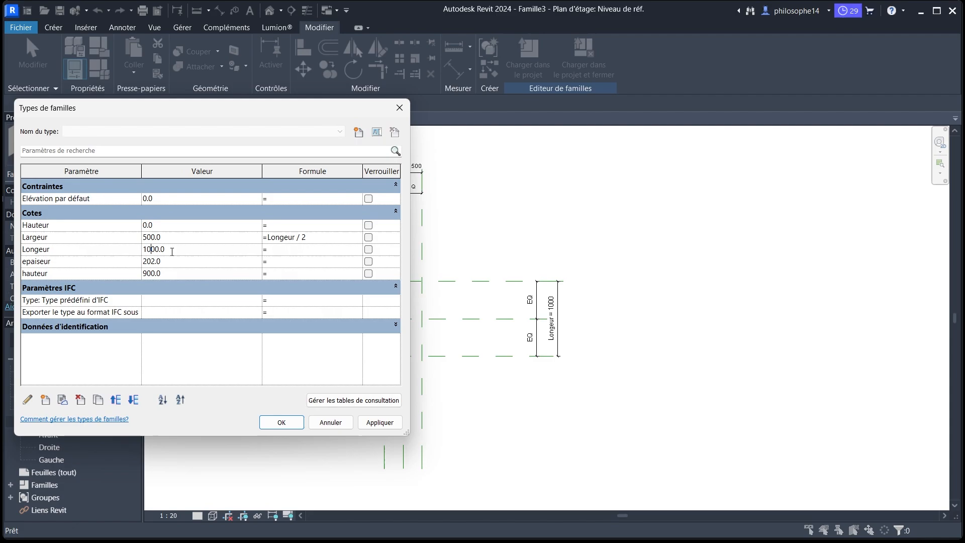
{"action": "key", "text": "ctrl+a"}
{"action": "type", "text": "1"}
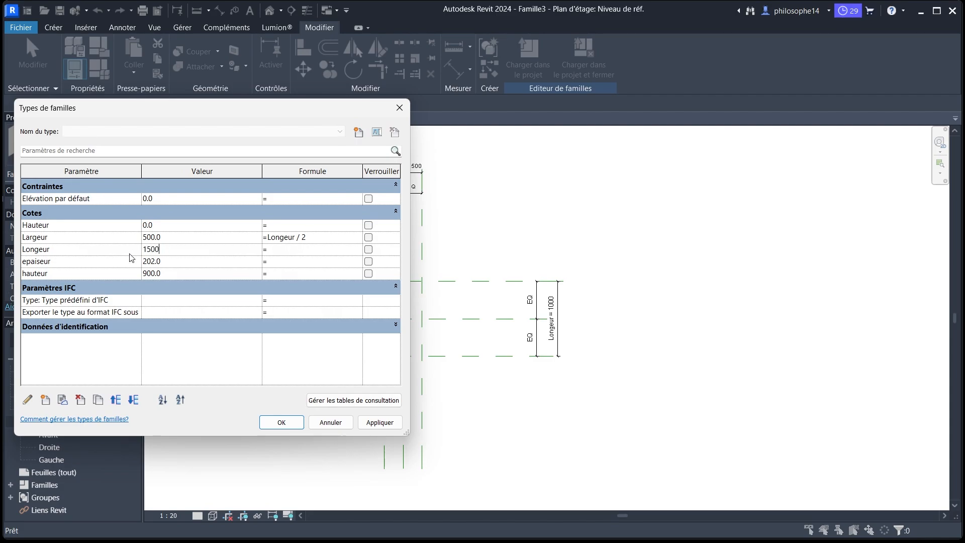
{"action": "left_click", "coordinate": [379, 422]}
{"action": "key", "text": "Return"}
{"action": "scroll", "coordinate": [582, 366], "scroll_direction": "down", "scroll_amount": 1}
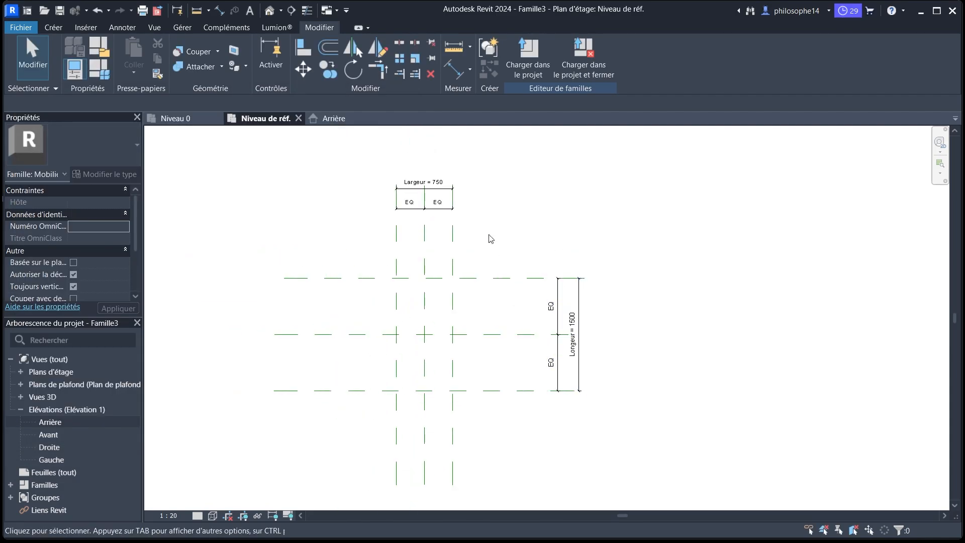
Remove the Largeur formula in the family types, set the Longeur formula to Largeur * 2, and apply it
{"action": "scroll", "coordinate": [432, 191], "scroll_direction": "up", "scroll_amount": 3}
{"action": "scroll", "coordinate": [414, 192], "scroll_direction": "down", "scroll_amount": 2}
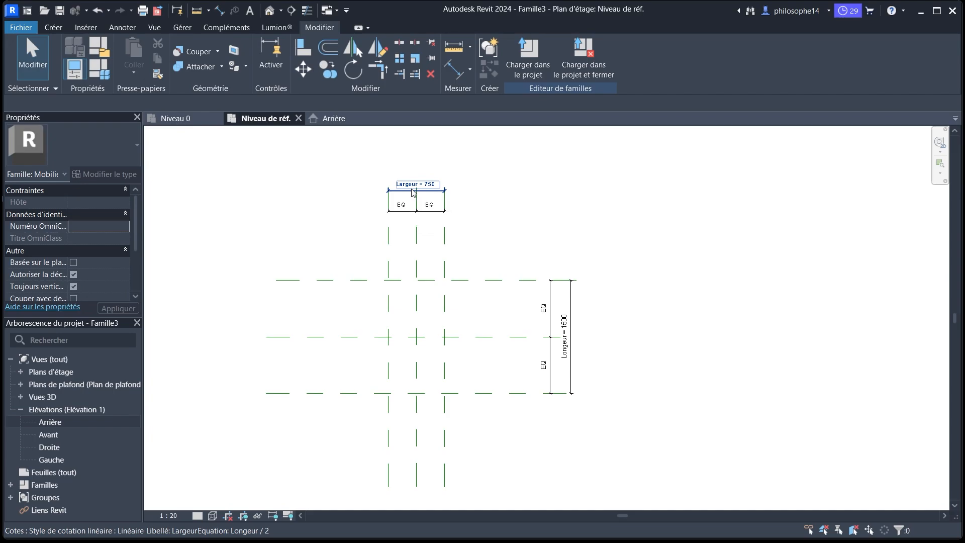
{"action": "left_click", "coordinate": [99, 76]}
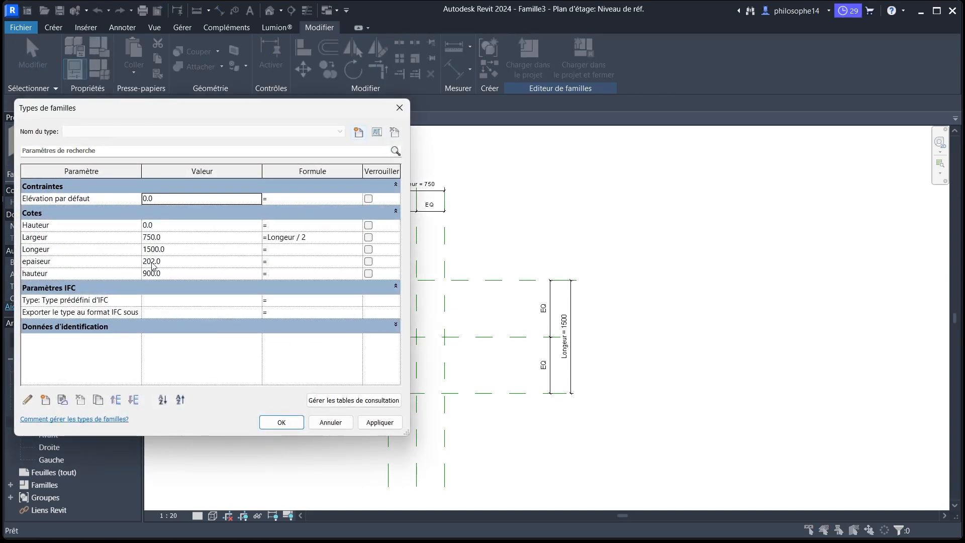
{"action": "left_click", "coordinate": [263, 239]}
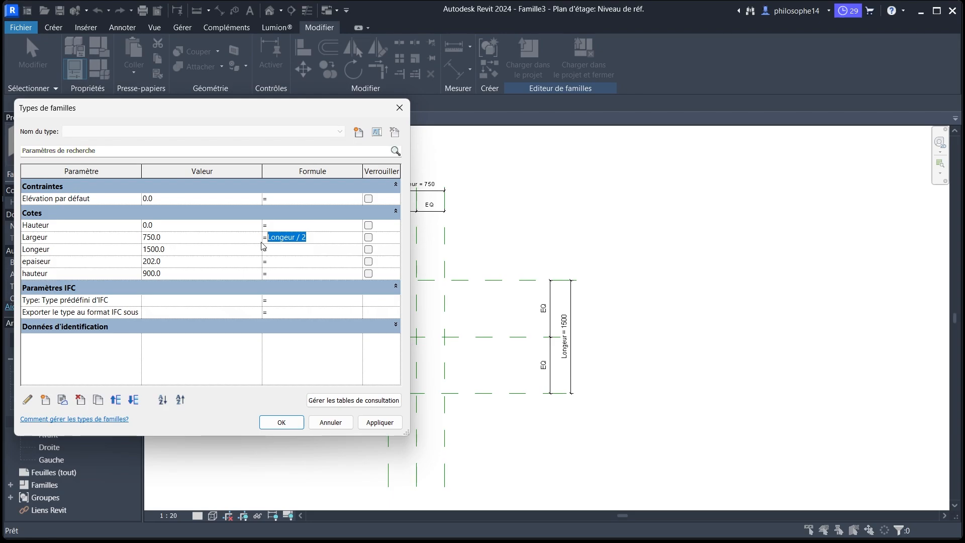
{"action": "key", "text": "BackSpace"}
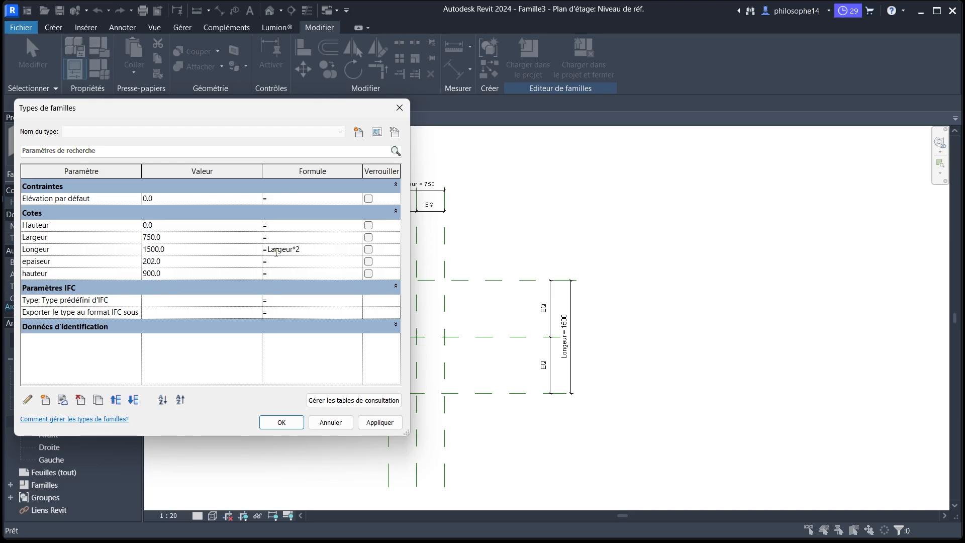
{"action": "left_click", "coordinate": [380, 422]}
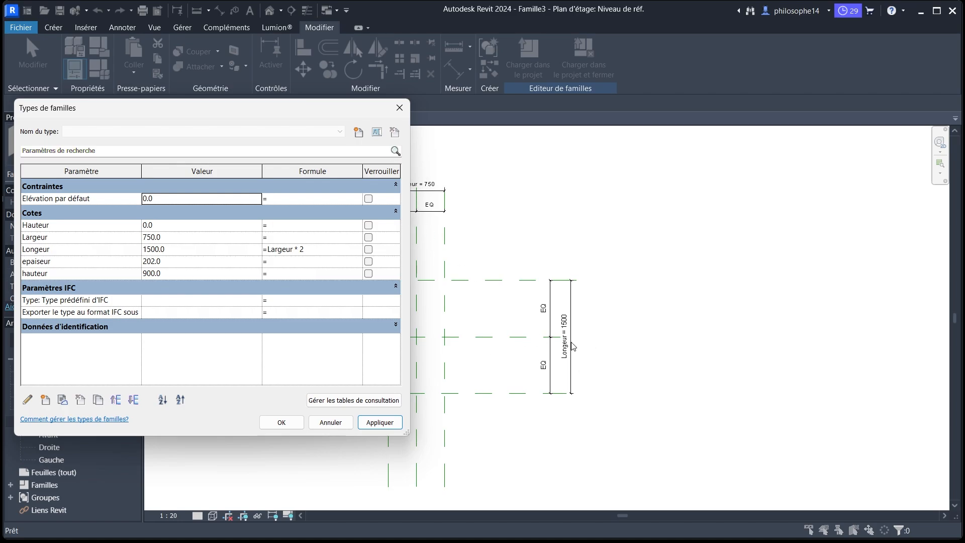
Clear the Longeur formula and restore the Largeur formula to Longeur / 2
{"action": "left_click", "coordinate": [295, 249]}
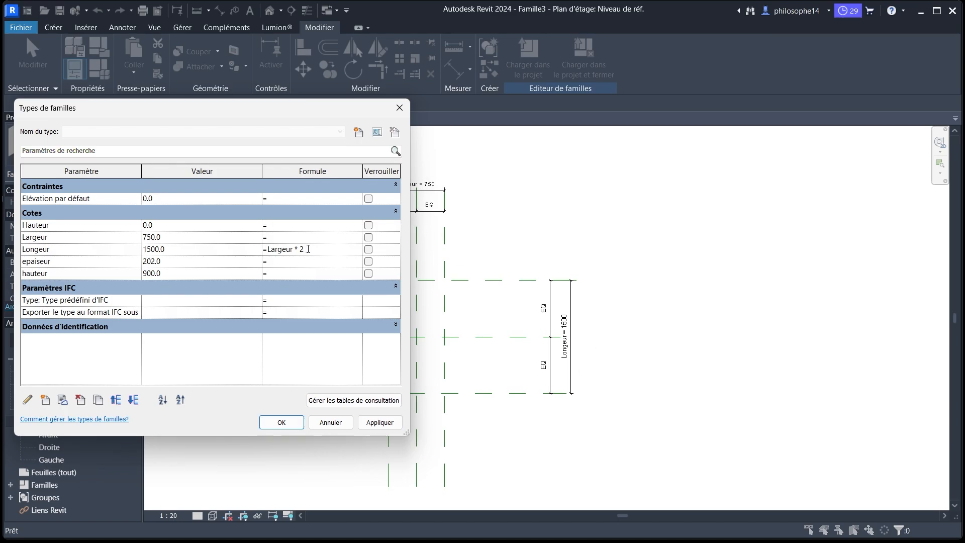
{"action": "left_click_drag", "start_coordinate": [308, 247], "coordinate": [267, 248]}
{"action": "key", "text": "BackSpace"}
Set the epaiseur parameter's formula to Largeur / 10, apply it, and close the family types
{"action": "left_click", "coordinate": [276, 262]}
{"action": "type", "text": "Largeur / 10"}
{"action": "left_click", "coordinate": [308, 274]}
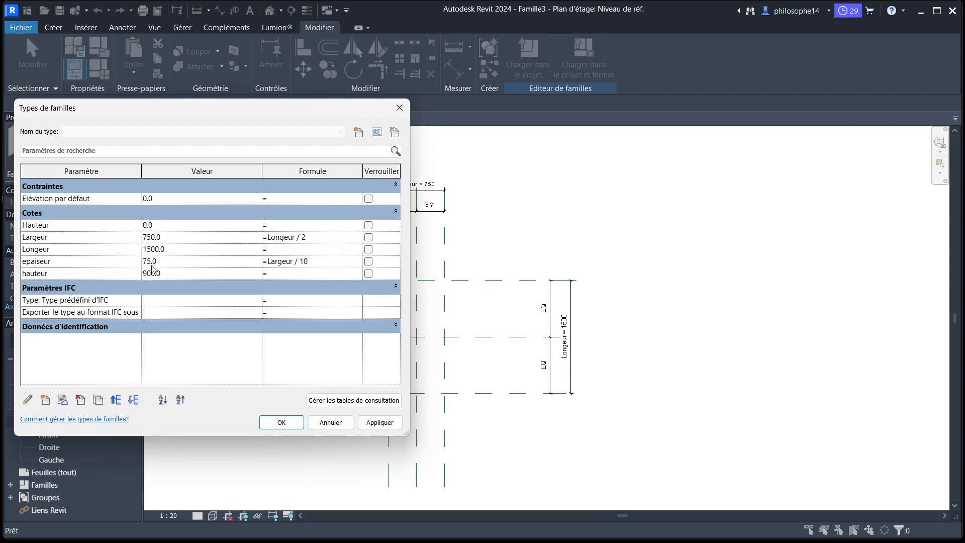
{"action": "left_click", "coordinate": [380, 422]}
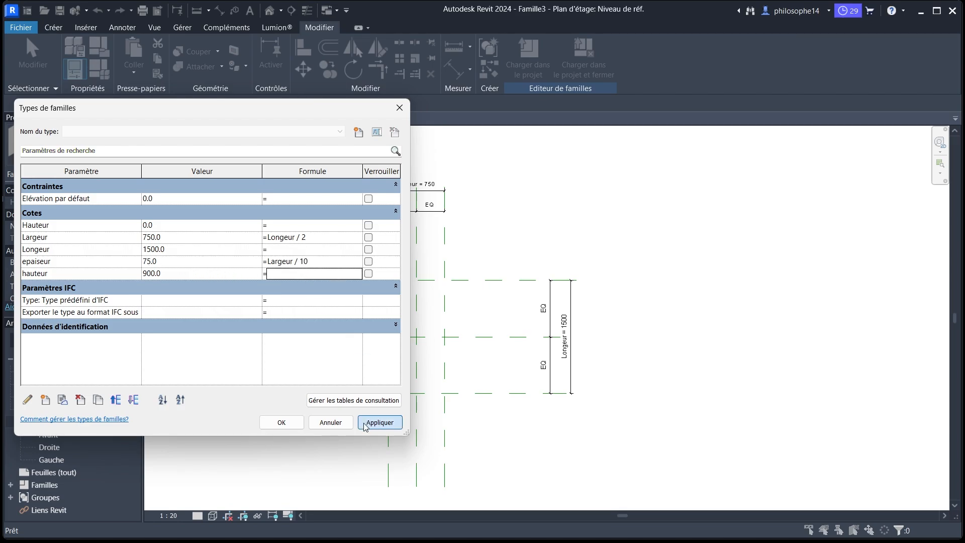
{"action": "left_click", "coordinate": [281, 422]}
Start saving the family and choose the Revit Architecture folder inside Vidéos as the destination
{"action": "scroll", "coordinate": [457, 248], "scroll_direction": "down", "scroll_amount": 1}
{"action": "scroll", "coordinate": [426, 266], "scroll_direction": "up", "scroll_amount": 1}
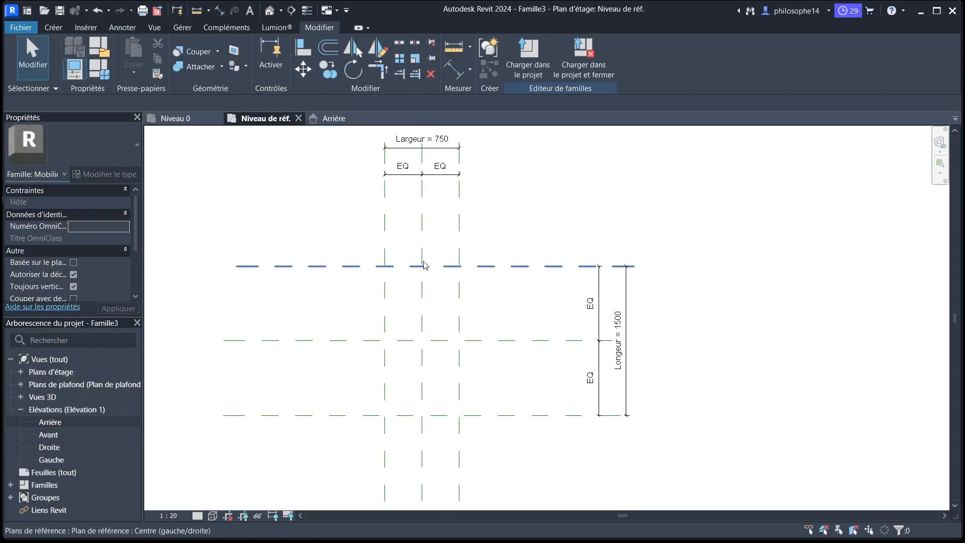
{"action": "scroll", "coordinate": [384, 280], "scroll_direction": "down", "scroll_amount": 1}
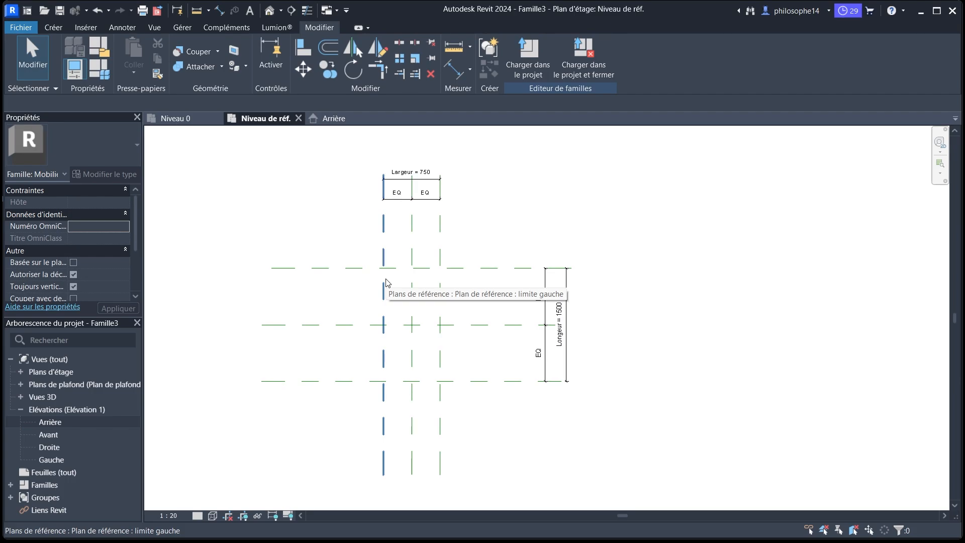
{"action": "left_click", "coordinate": [60, 10]}
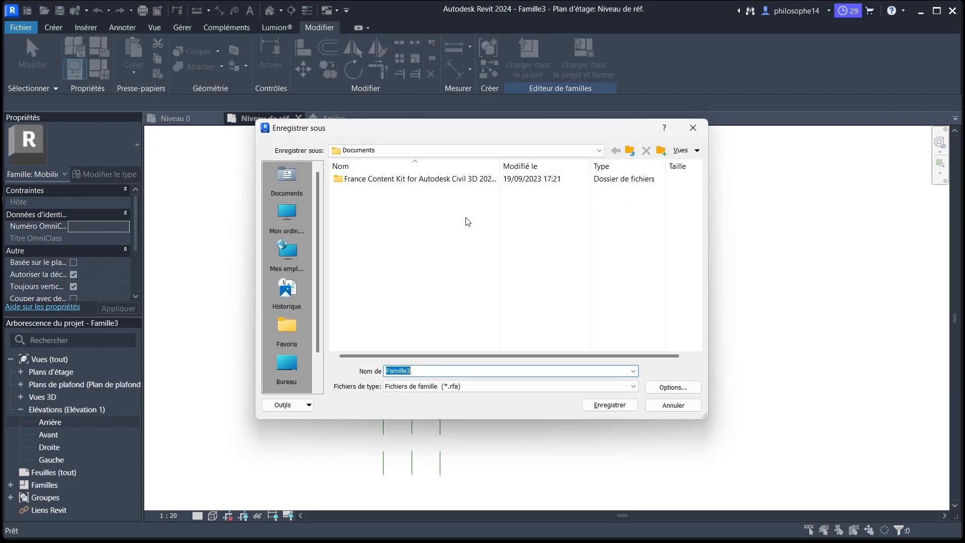
{"action": "left_click", "coordinate": [290, 187]}
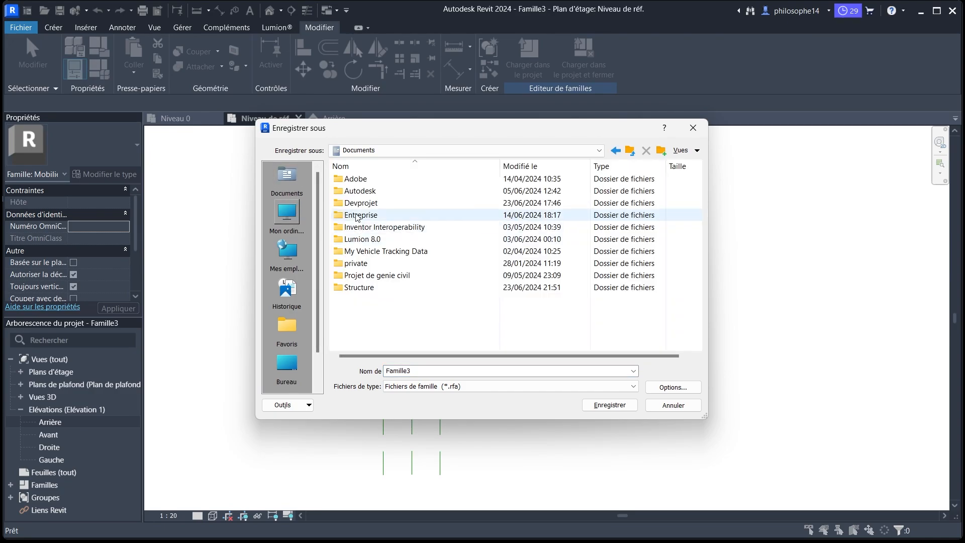
{"action": "double_click", "coordinate": [369, 280]}
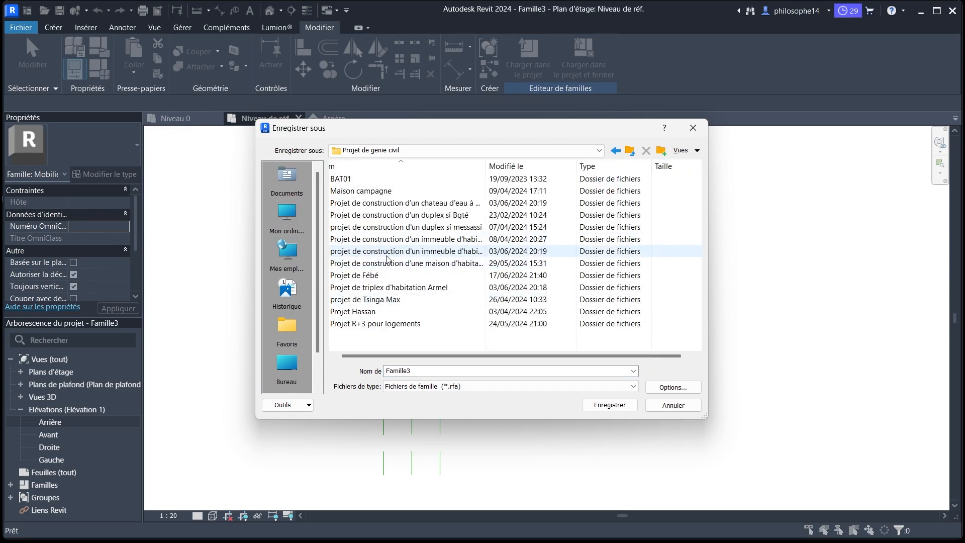
{"action": "left_click", "coordinate": [630, 150]}
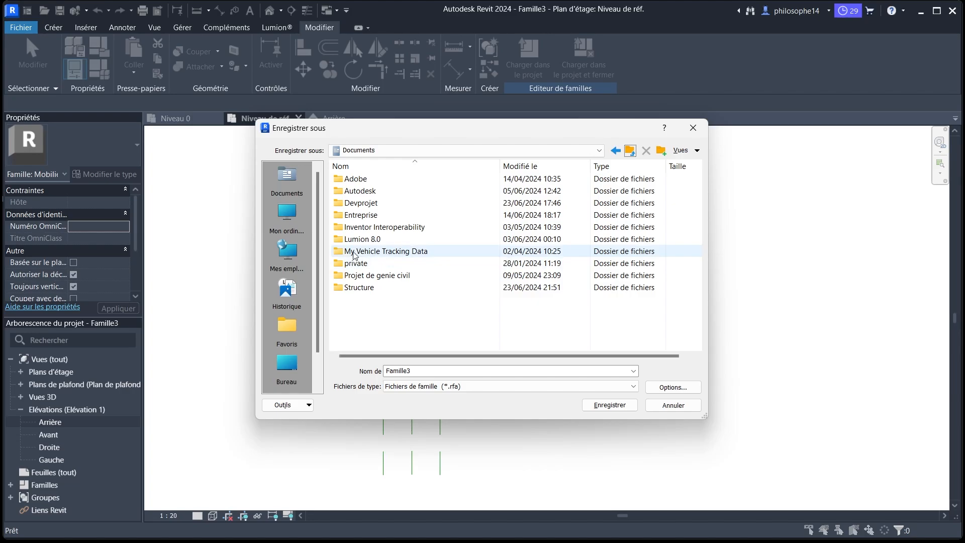
{"action": "left_click", "coordinate": [287, 215]}
{"action": "left_click", "coordinate": [287, 363]}
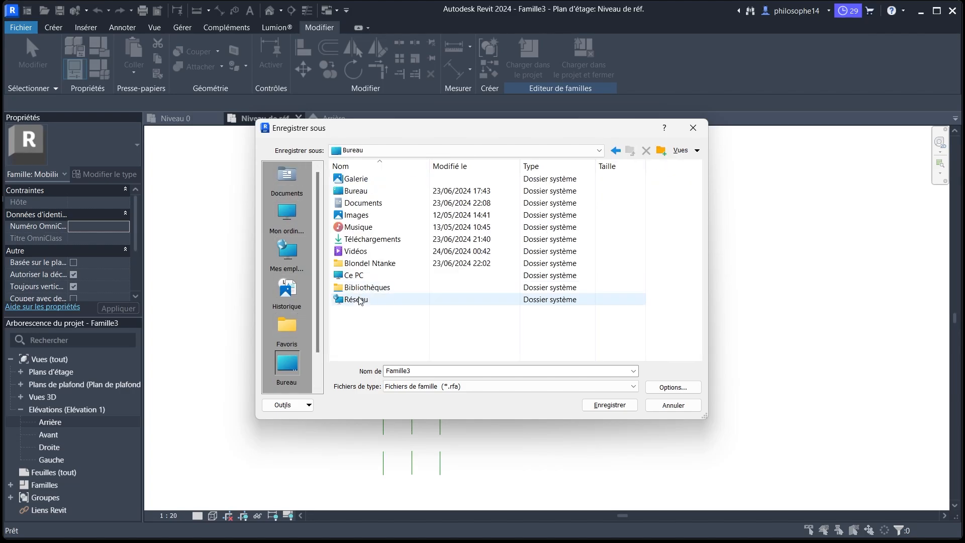
{"action": "left_click", "coordinate": [355, 252]}
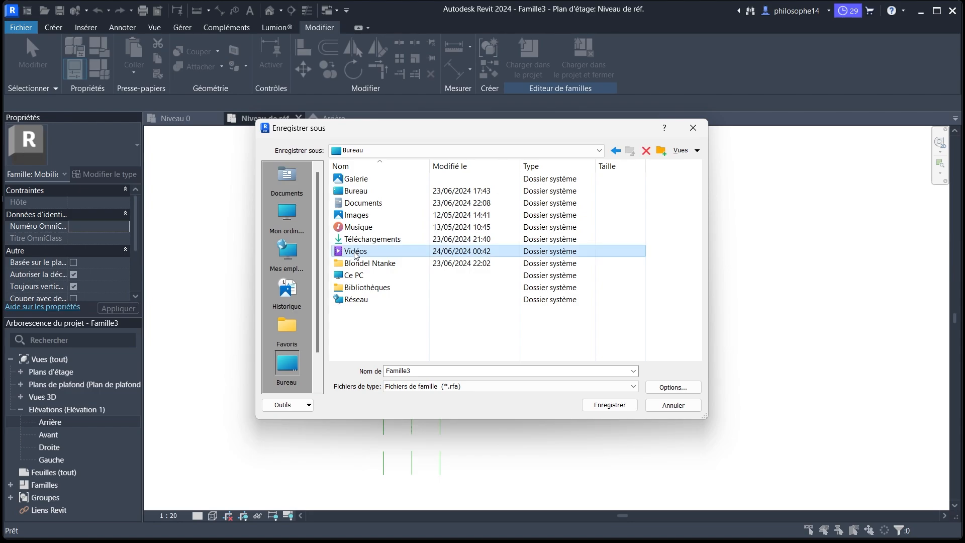
{"action": "double_click", "coordinate": [363, 252]}
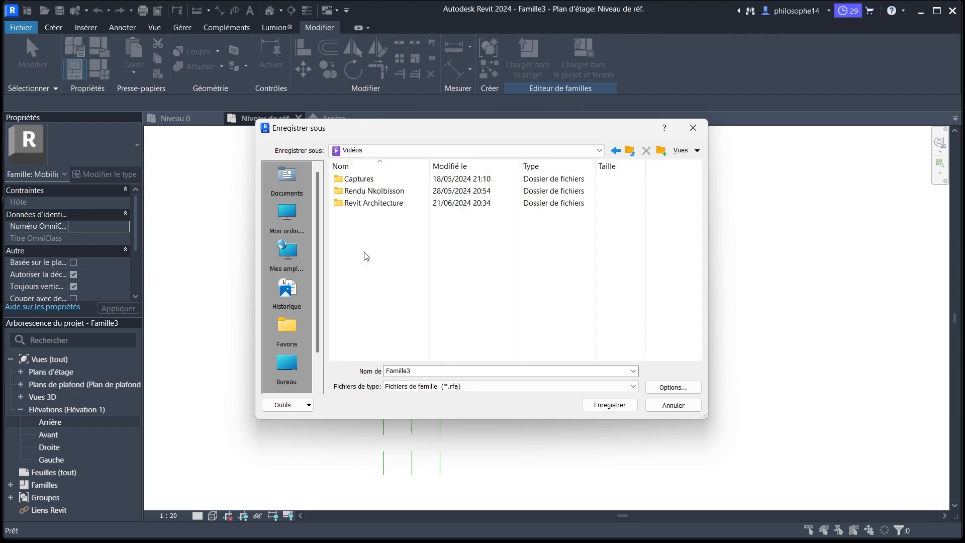
{"action": "double_click", "coordinate": [370, 204]}
Set the number of backups to 1 in the save options and save the family file as Table
{"action": "left_click", "coordinate": [673, 387]}
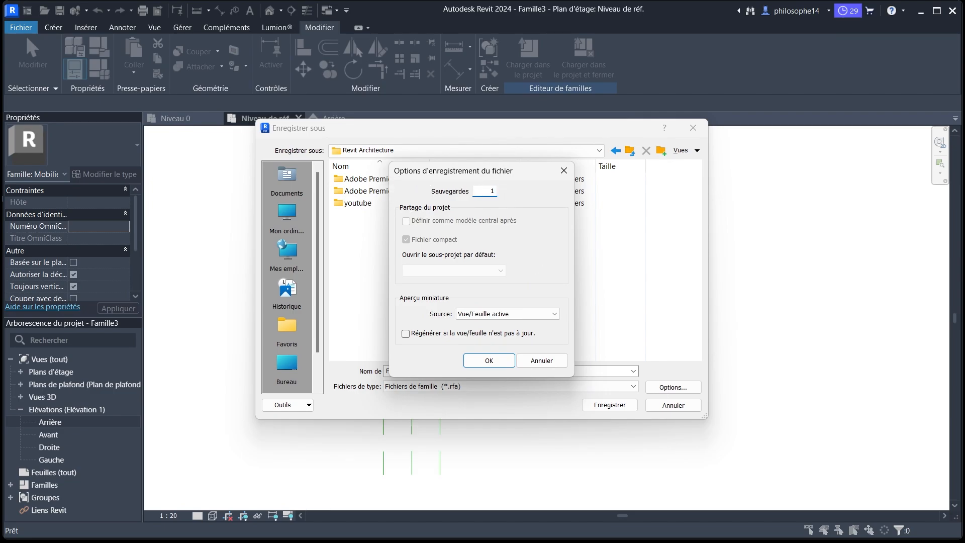
{"action": "left_click", "coordinate": [485, 360]}
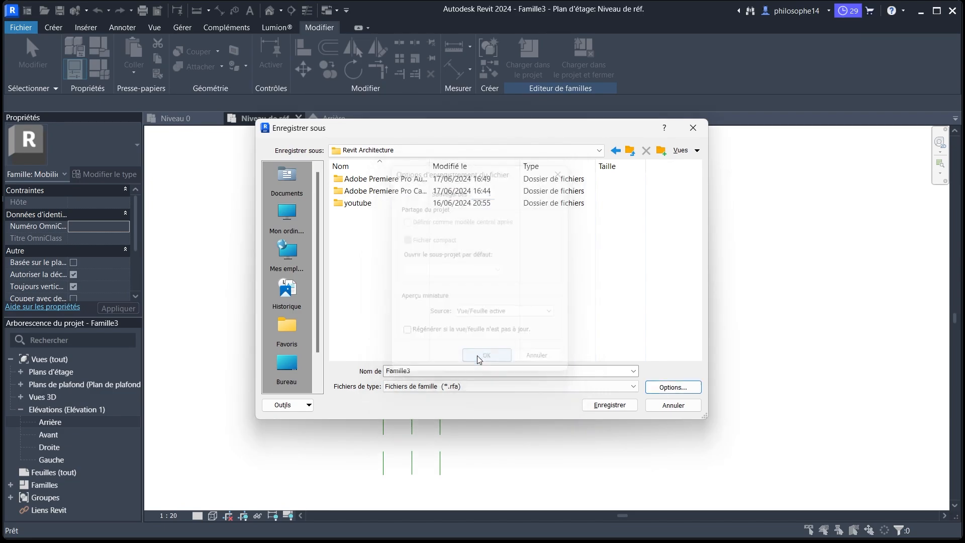
{"action": "double_click", "coordinate": [429, 371]}
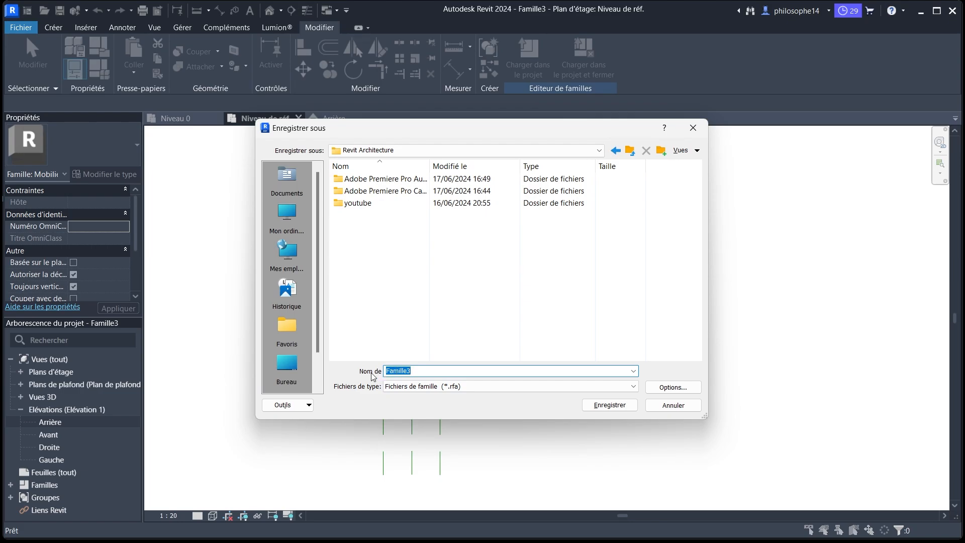
{"action": "type", "text": "Table"}
{"action": "key", "text": "Return"}
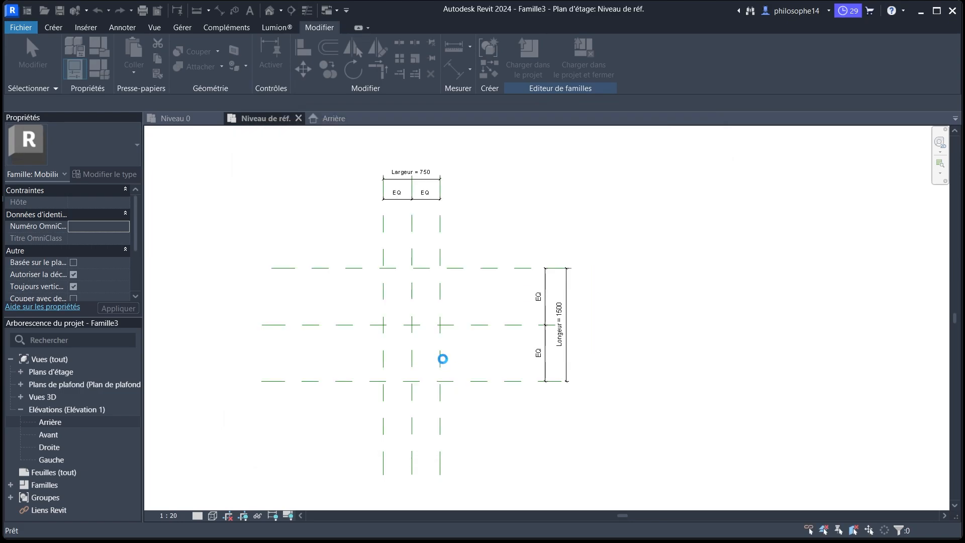